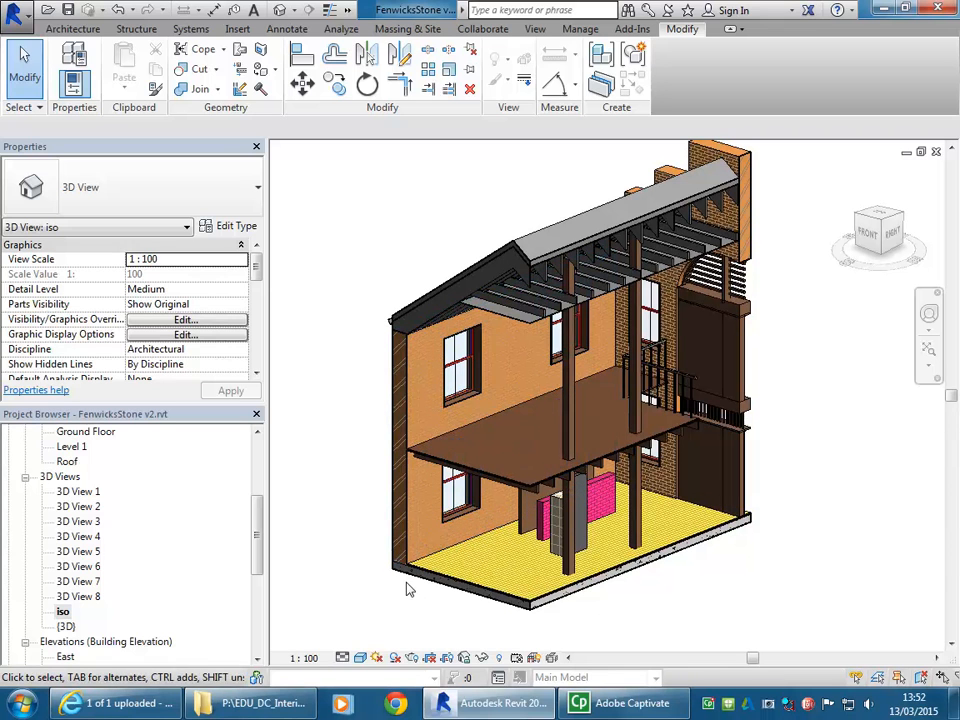
- Inspect the wall type of the two sandstone walls meeting at the building's rear corner, and clear the selection
scroll(398, 550, "up", 4)
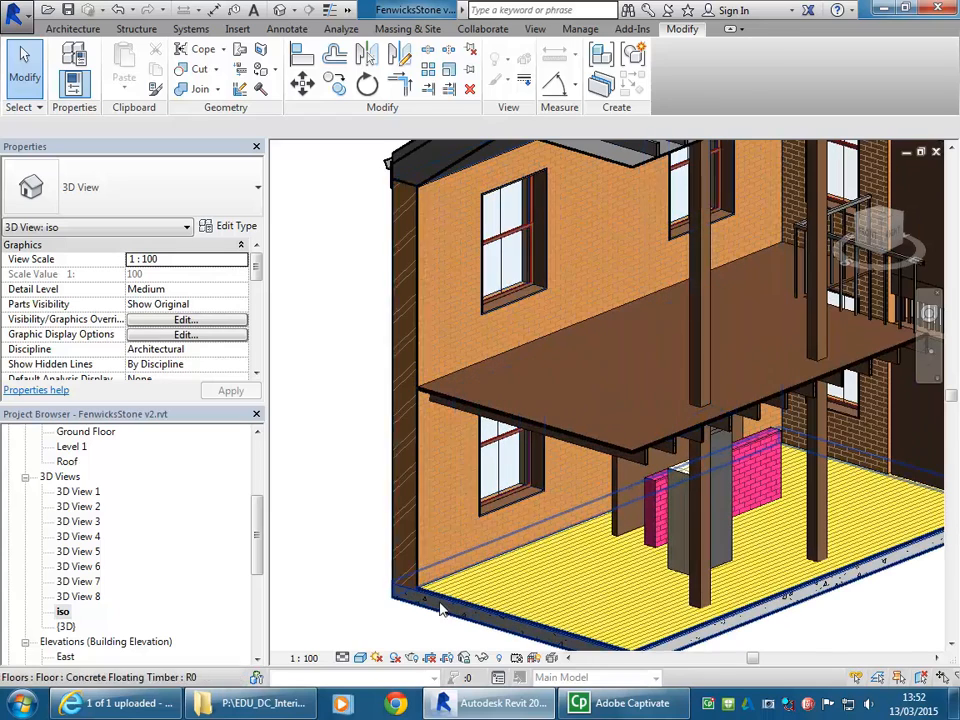
left_click(436, 518)
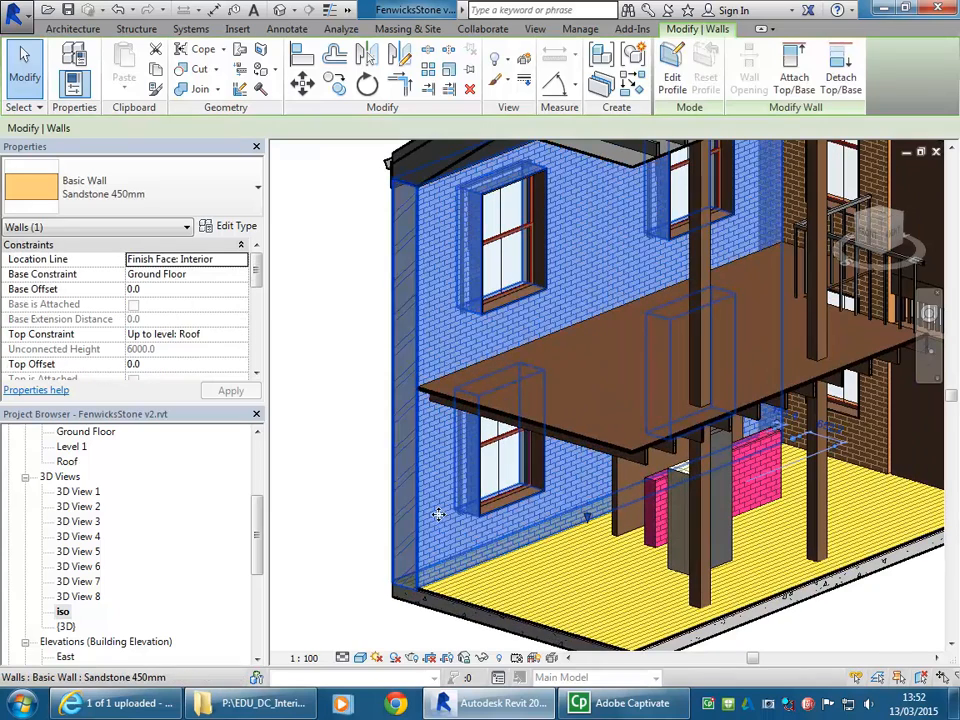
scroll(436, 520, "down", 3)
middle_click_drag(448, 531, 444, 540)
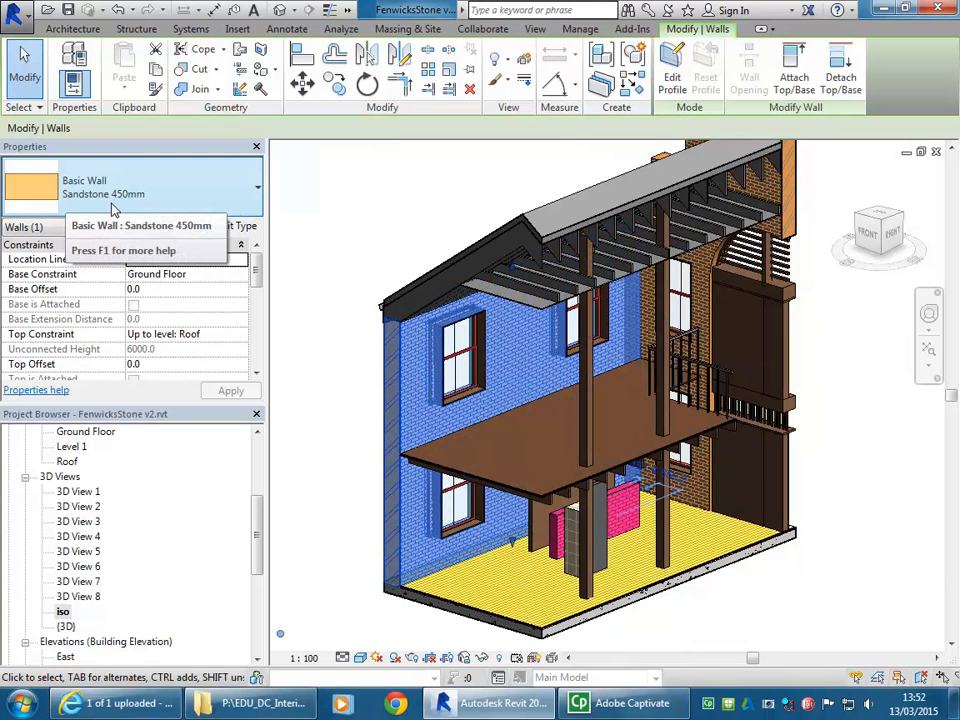
left_click(697, 490)
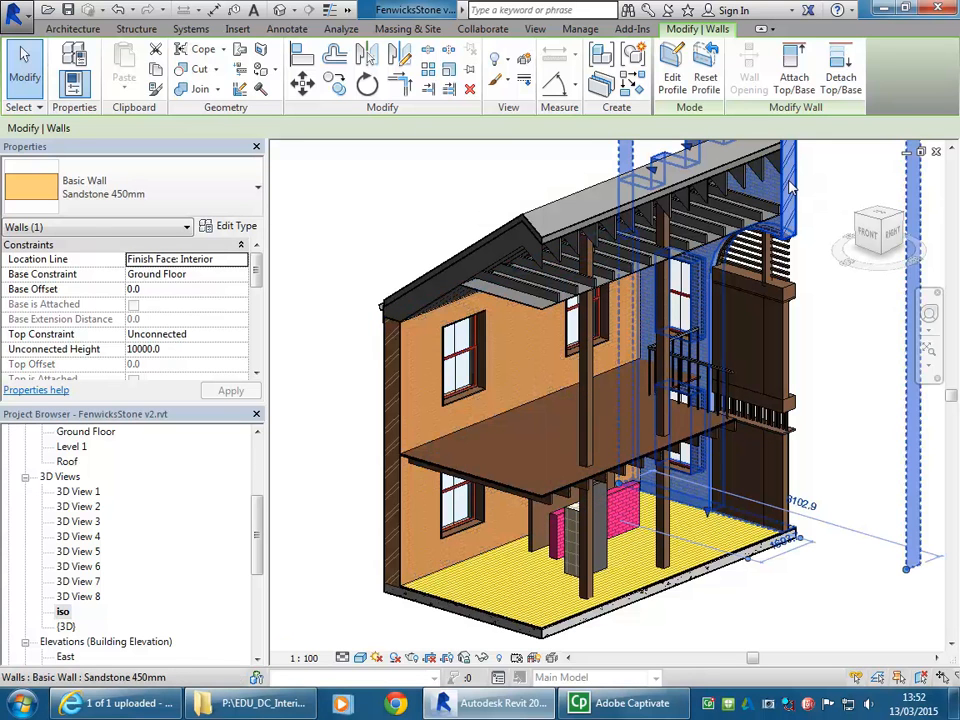
left_click(411, 549)
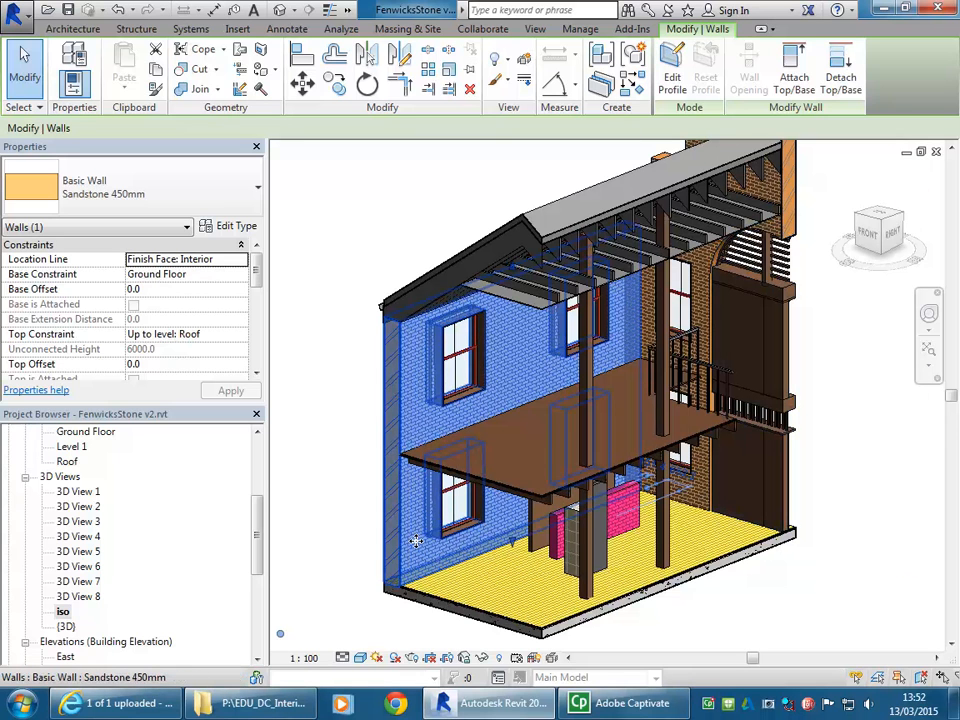
left_click(696, 481)
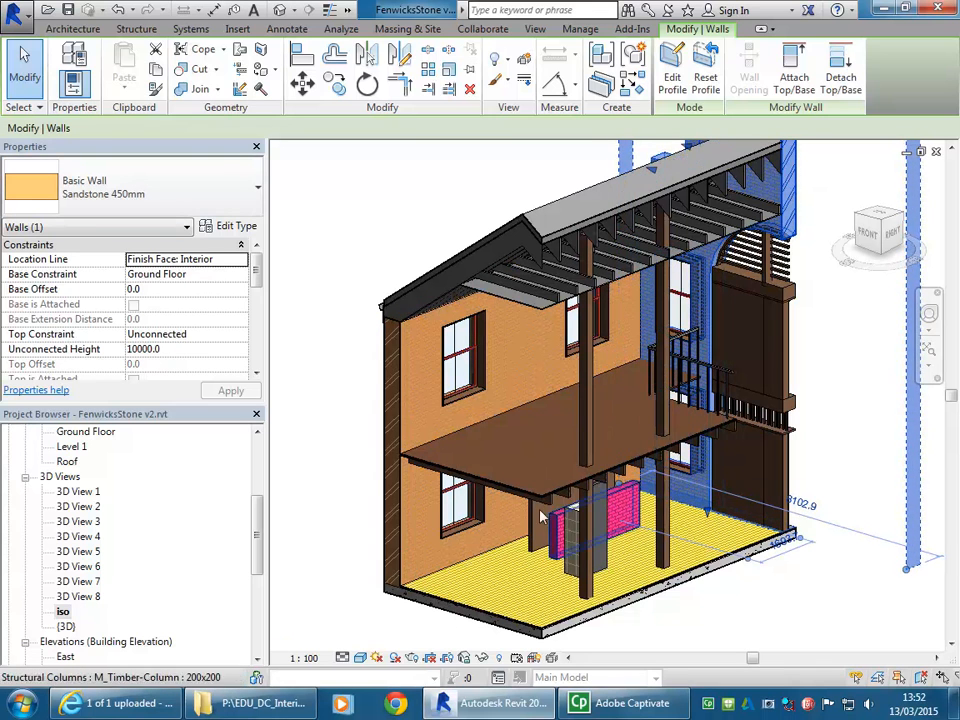
left_click(368, 517)
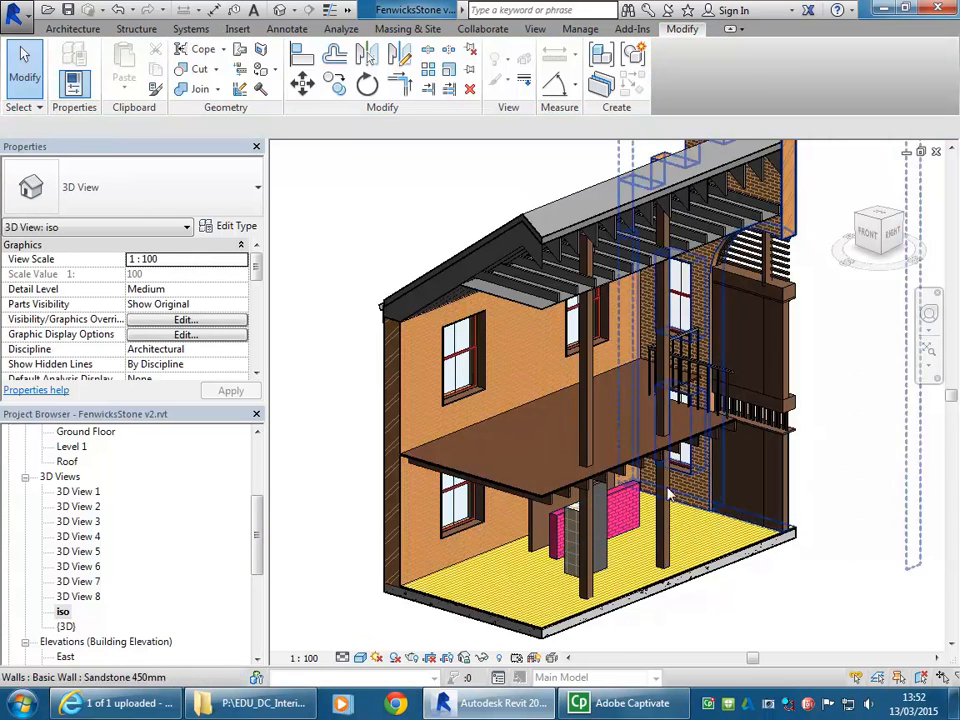
- Display the iso view in the Realistic visual style to examine the stone appearance of the ground-floor walls
scroll(632, 506, "up", 4)
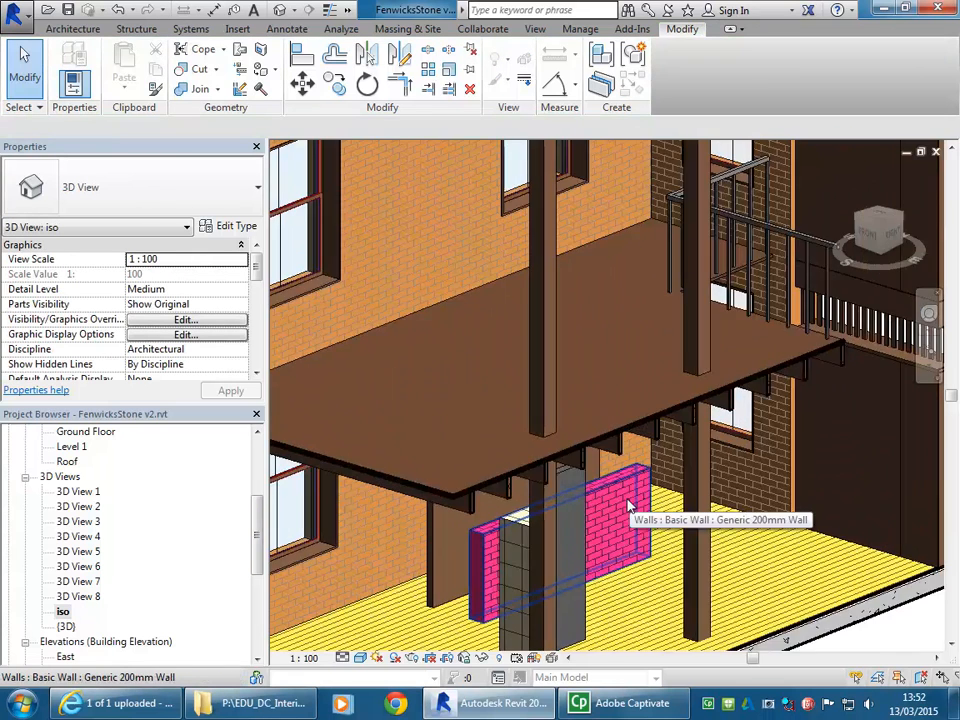
left_click(360, 657)
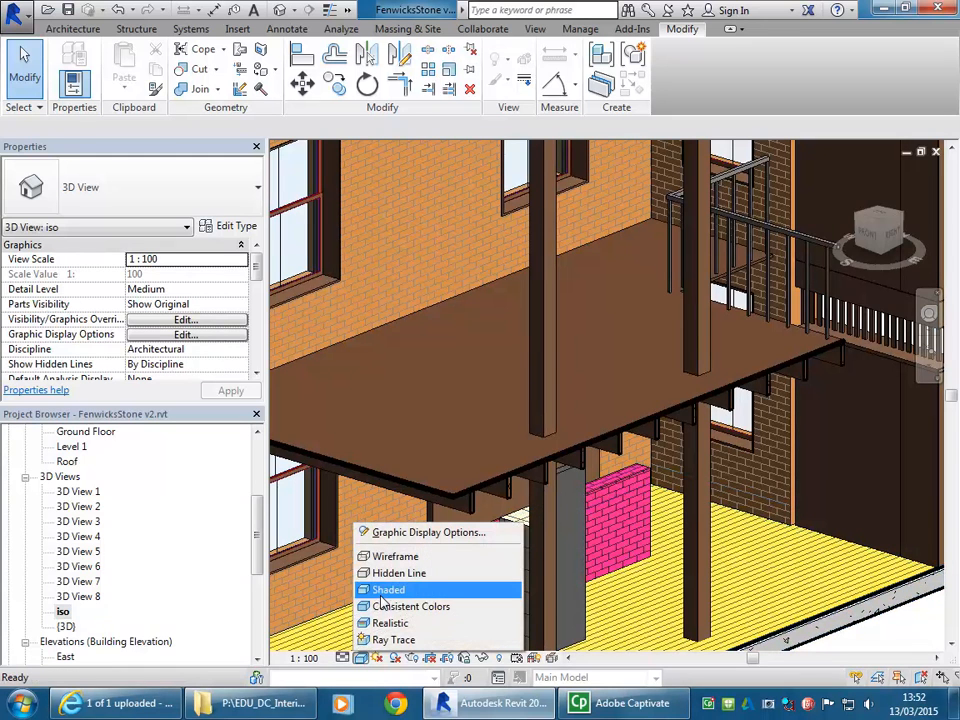
left_click(385, 623)
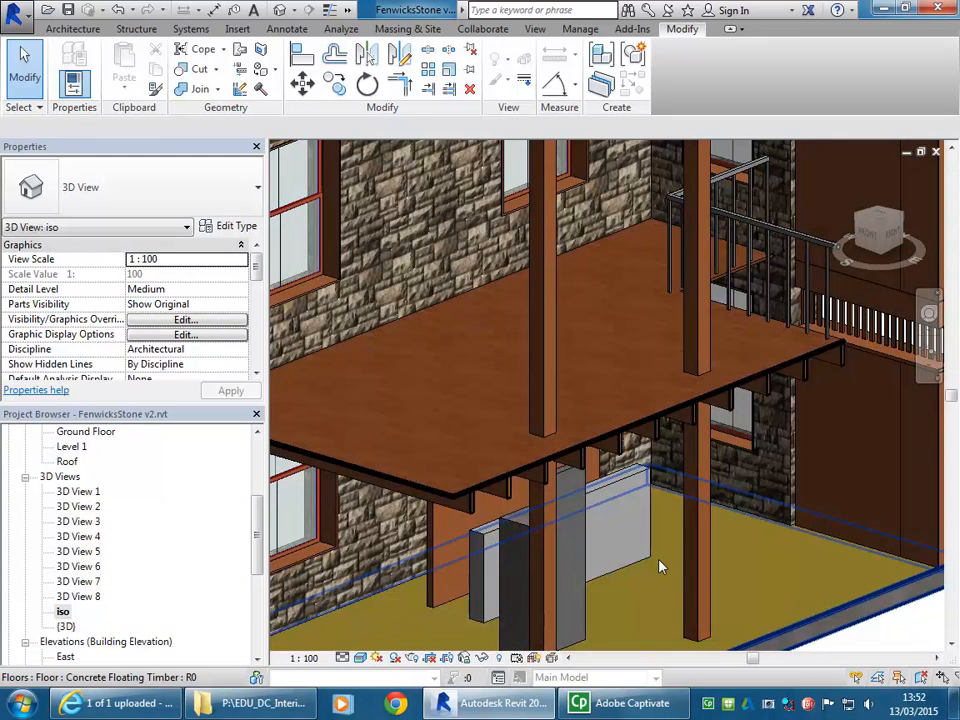
middle_click_drag(345, 524, 529, 458)
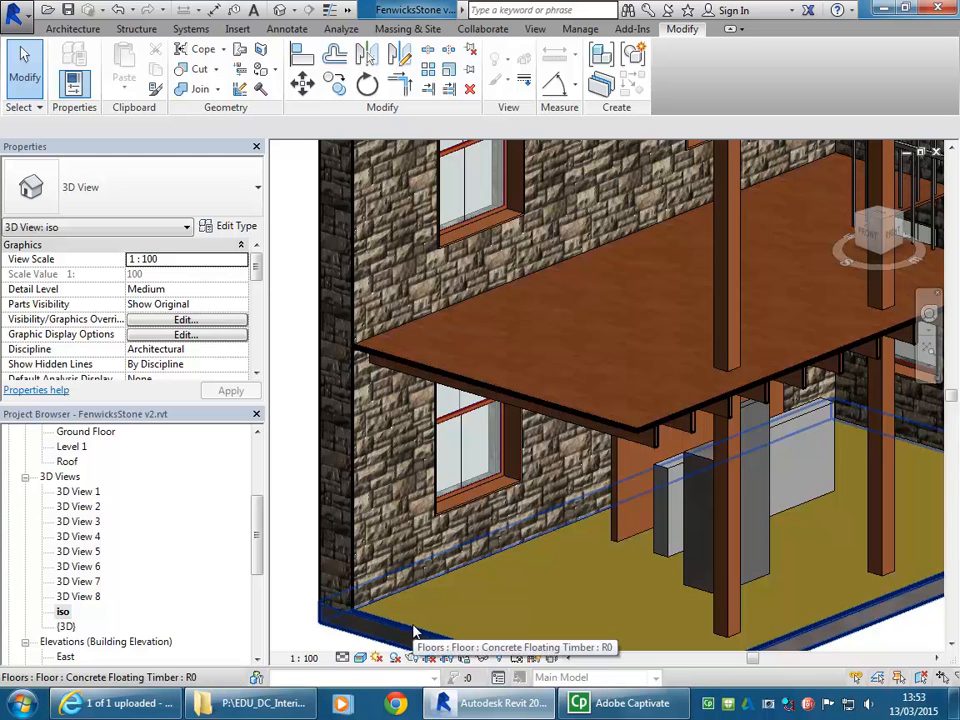
- Switch the visual style to Shaded and examine the surface patterns of the sandstone wall and timber floor close up
left_click(360, 657)
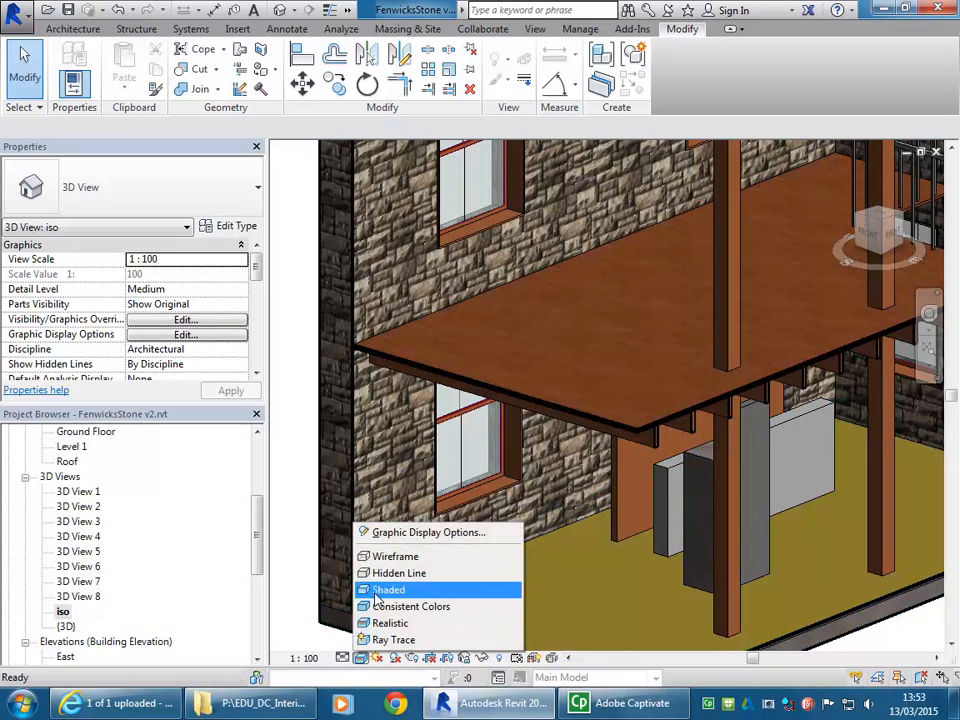
left_click(388, 590)
scroll(400, 550, "up", 5)
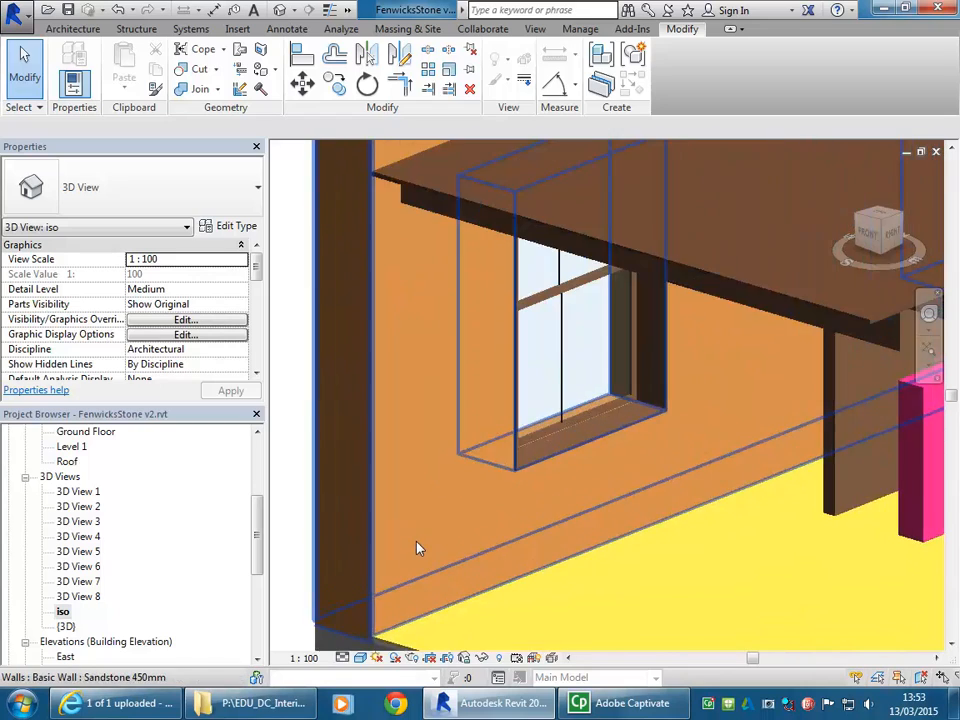
scroll(418, 548, "up", 5)
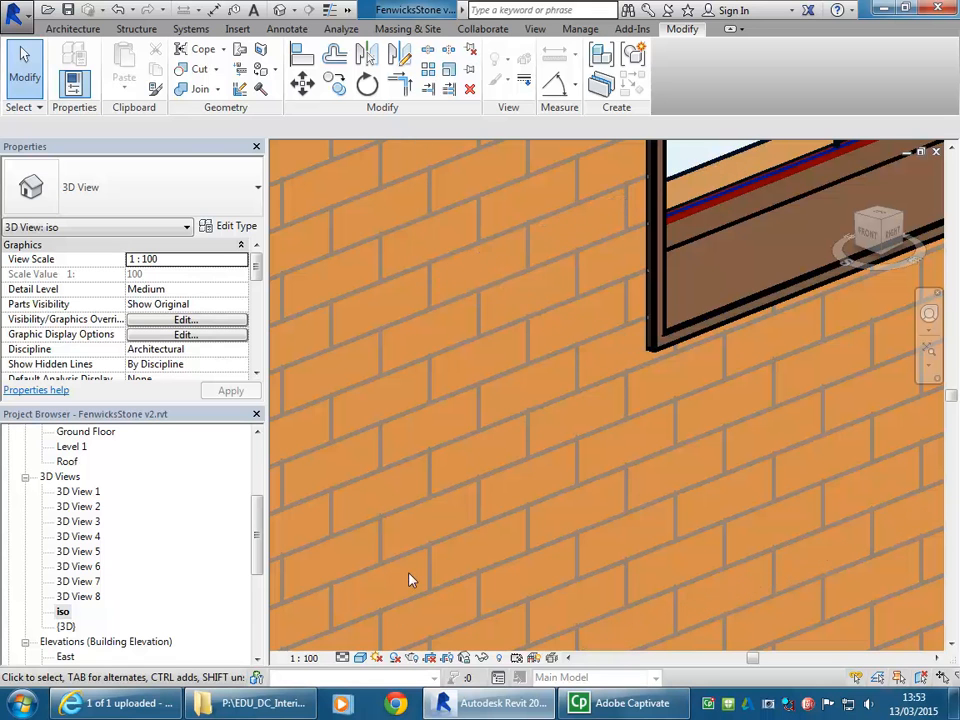
scroll(390, 592, "down", 3)
middle_click_drag(494, 516, 608, 255)
scroll(621, 397, "down", 1)
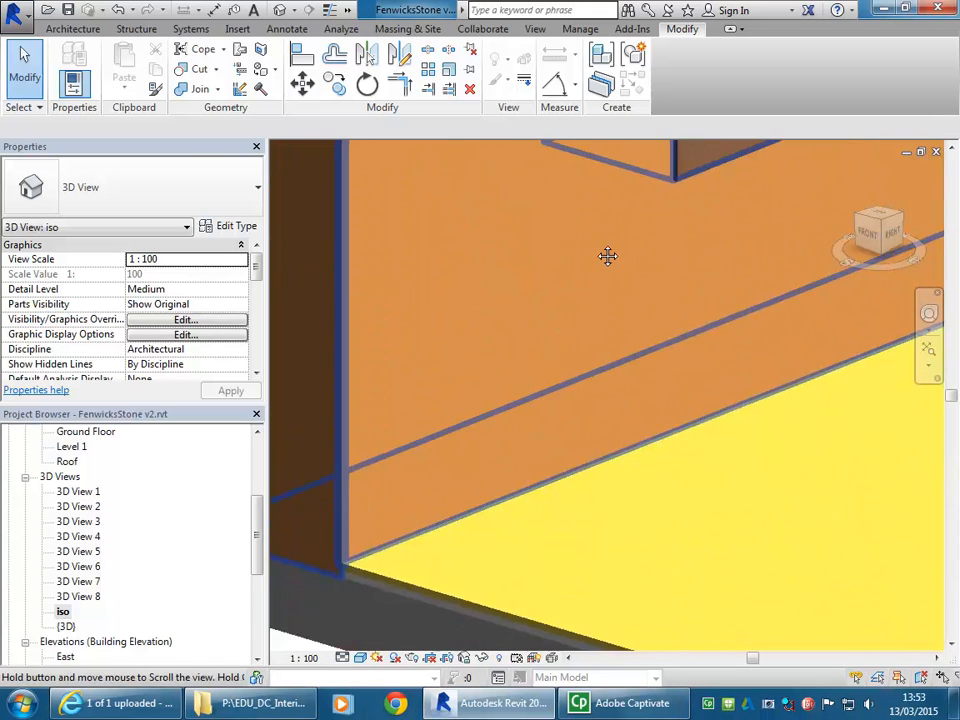
middle_click_drag(576, 568, 593, 553)
scroll(502, 551, "up", 2)
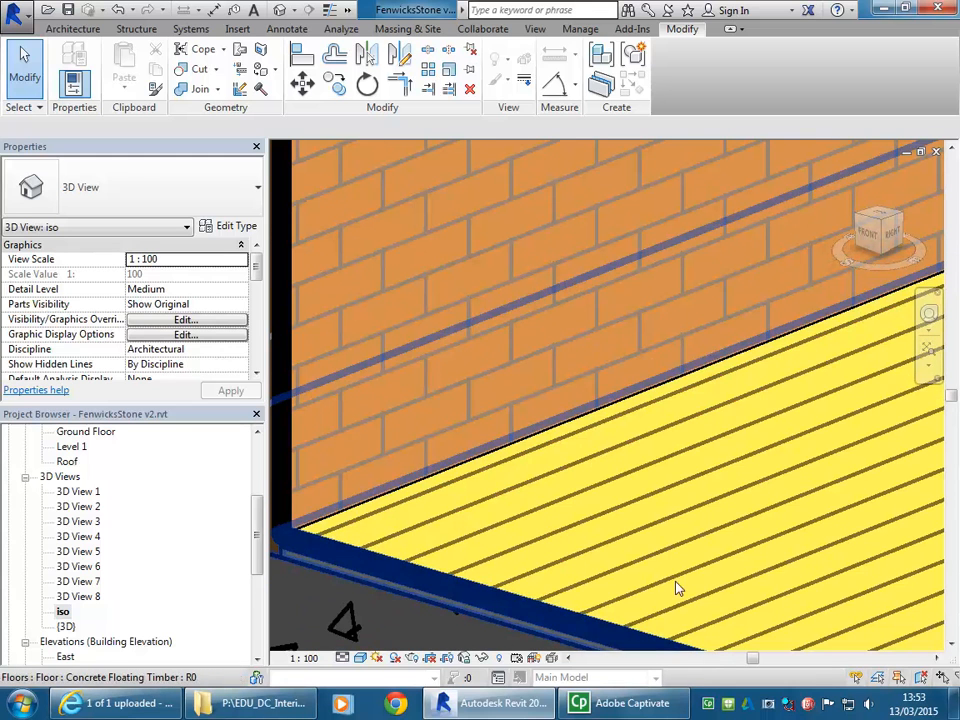
- Switch the visual style back to Realistic and examine the stone texture on the sandstone wall around the ground-floor window
left_click(359, 657)
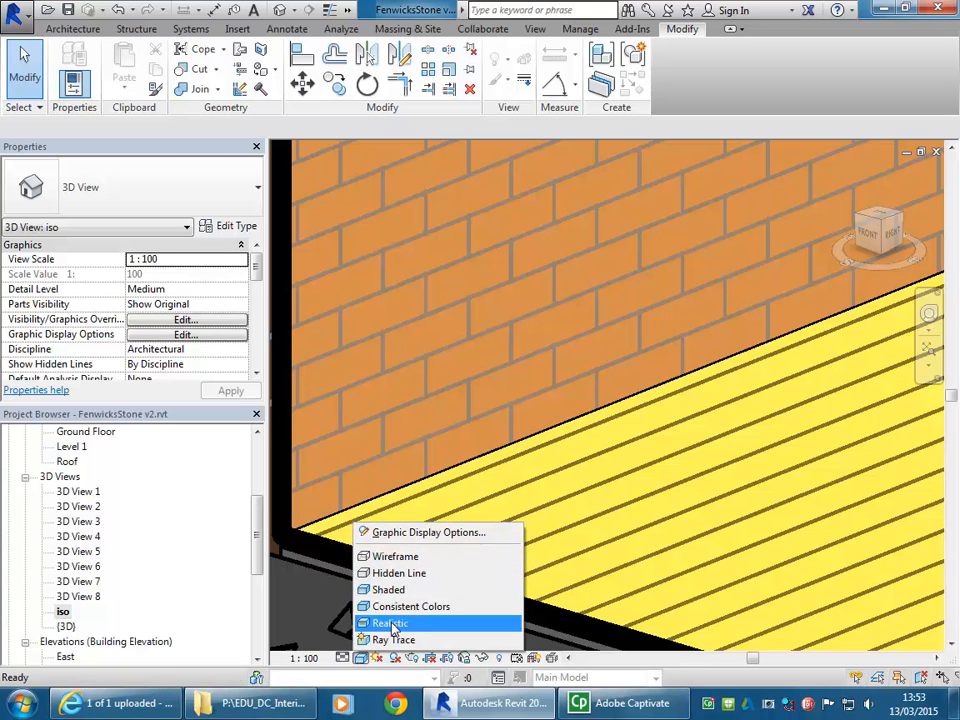
left_click(390, 623)
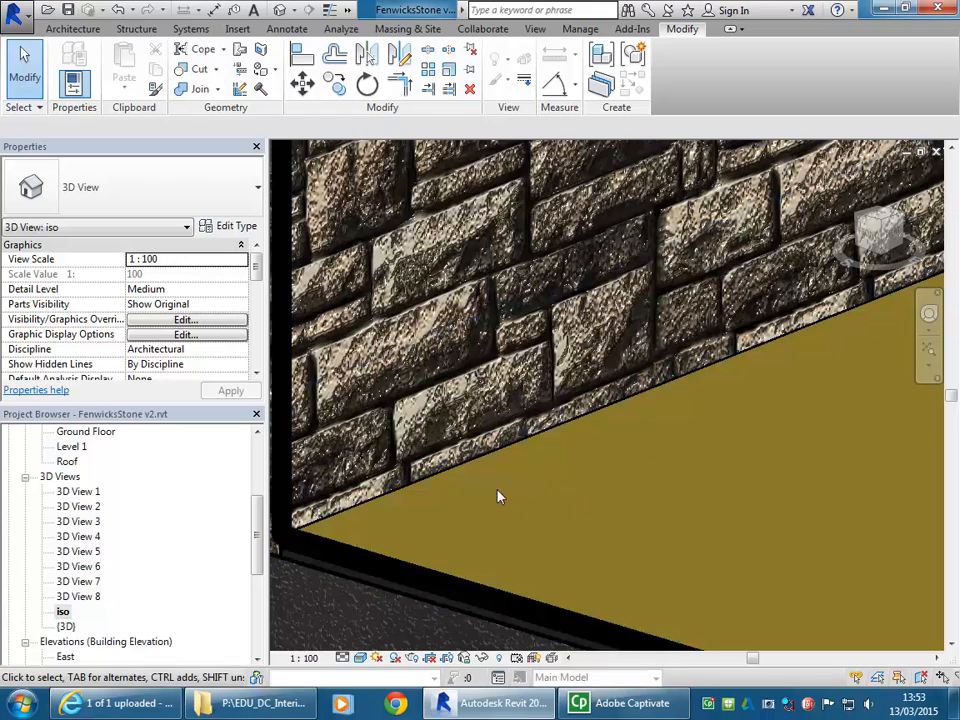
scroll(470, 215, "down", 3)
middle_click_drag(470, 205, 502, 445)
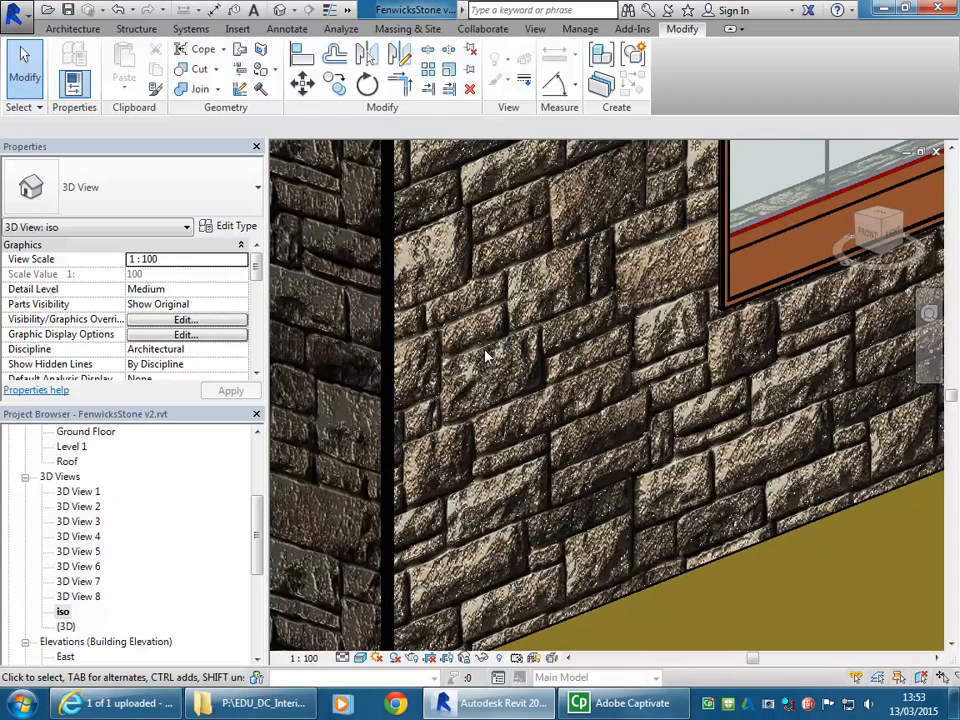
scroll(505, 340, "down", 2)
middle_click_drag(548, 316, 534, 420)
scroll(526, 275, "down", 2)
middle_click_drag(528, 280, 480, 415)
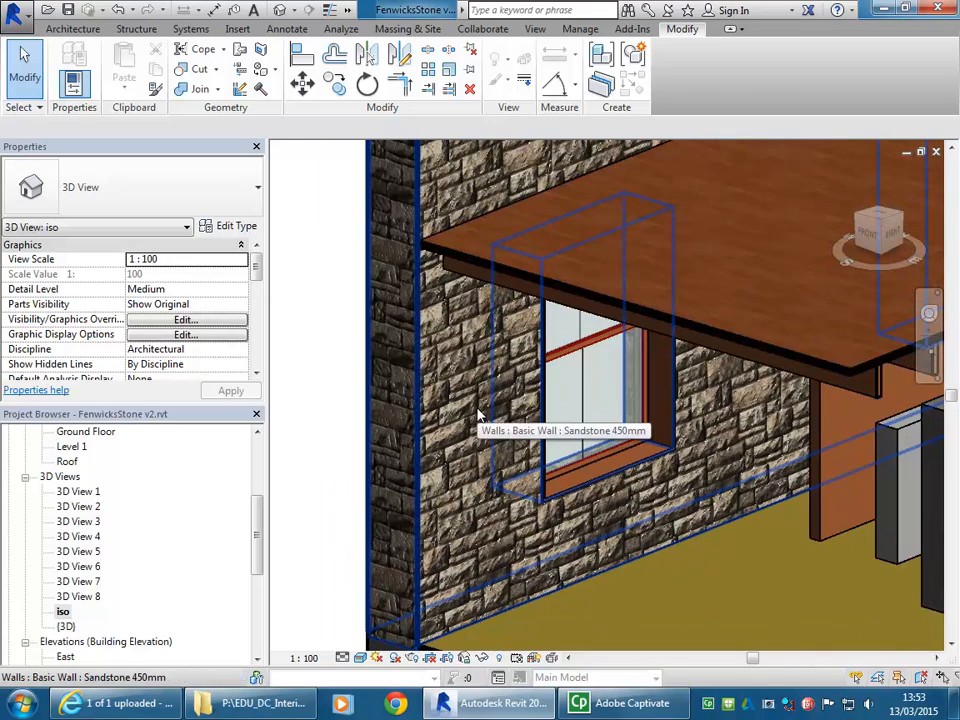
scroll(503, 470, "up", 1)
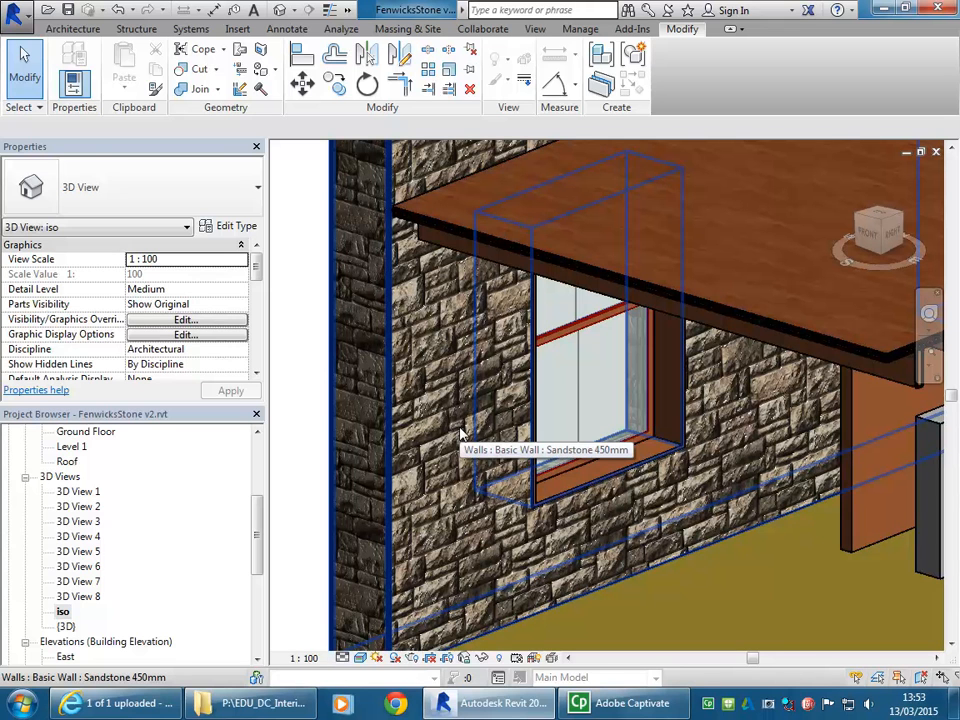
- Set the visual style to Shaded and open the type properties of the Sandstone 450mm wall beside the ground-floor window
left_click(359, 658)
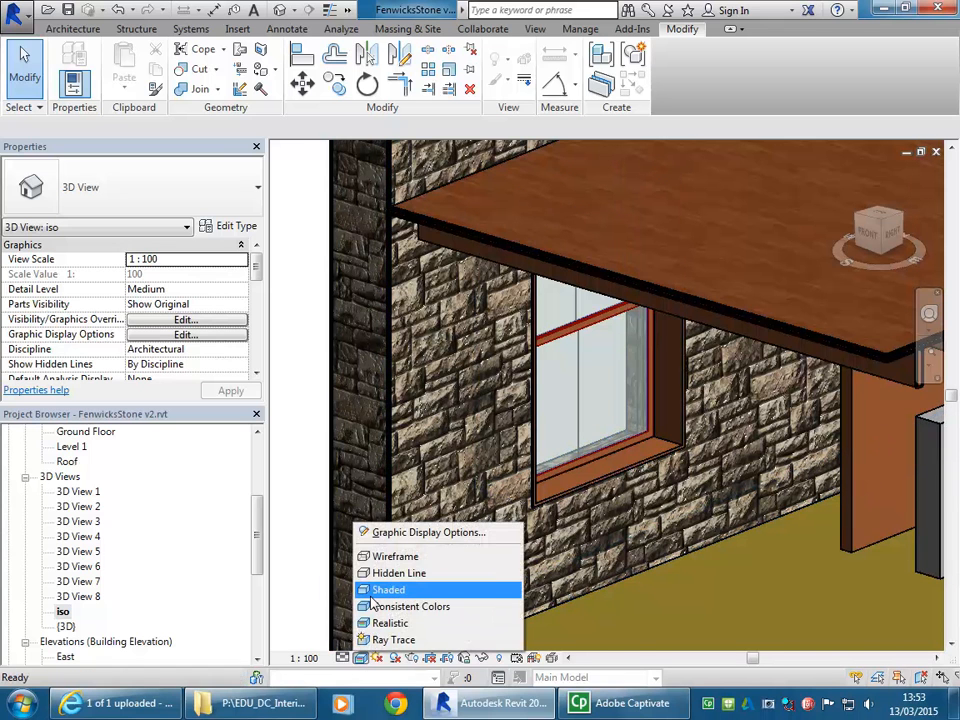
left_click(373, 590)
left_click(430, 490)
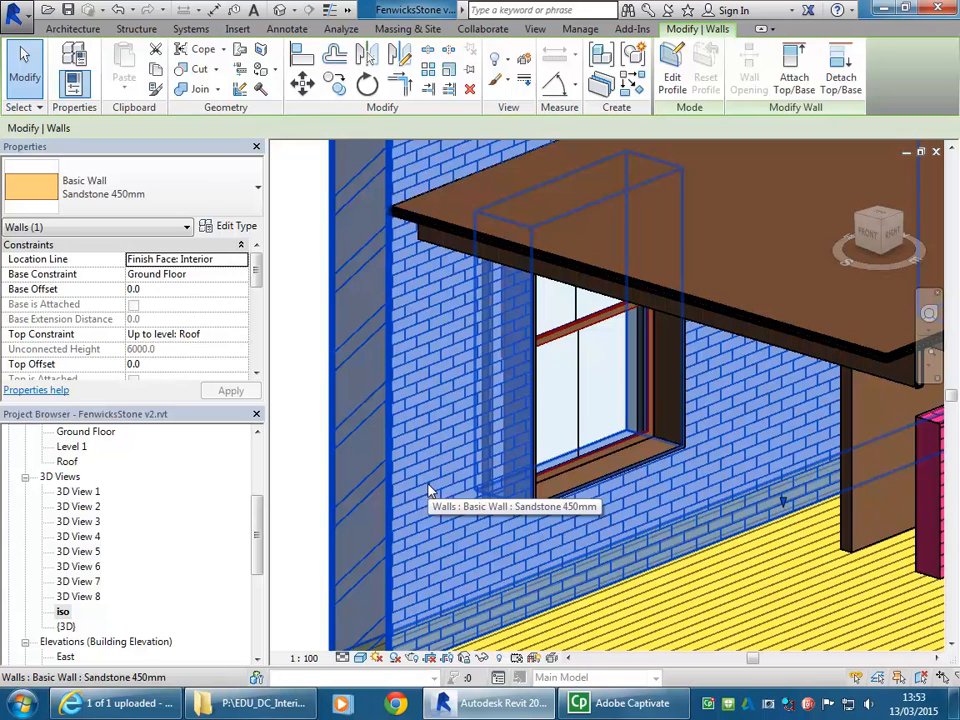
left_click(230, 227)
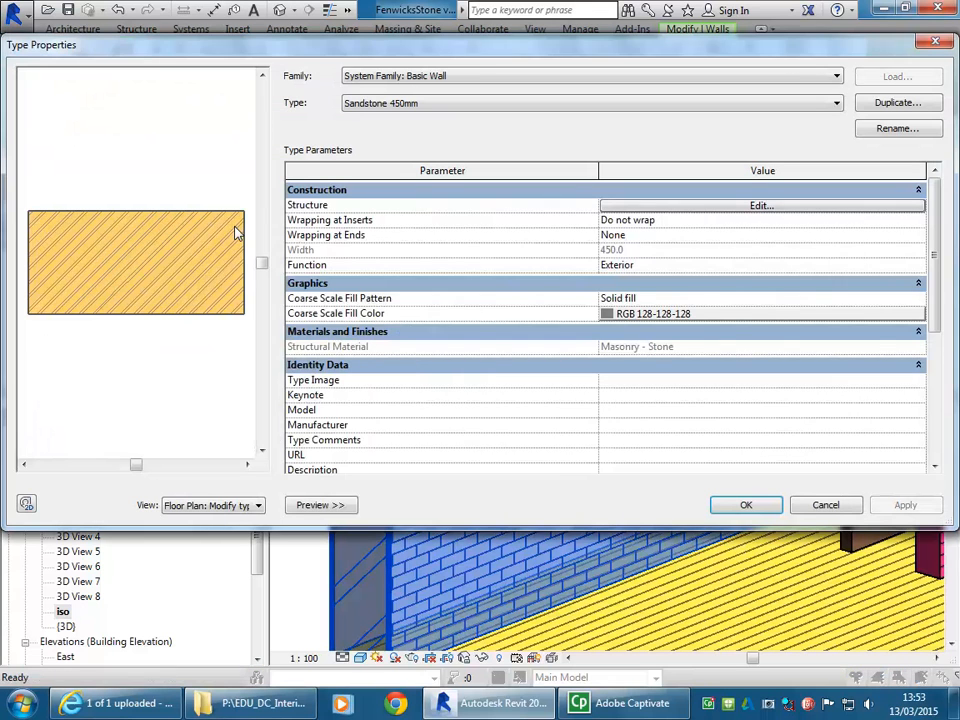
- Narrow the Type Properties dialog with its preview collapsed, and show the wall preview again
left_click(322, 505)
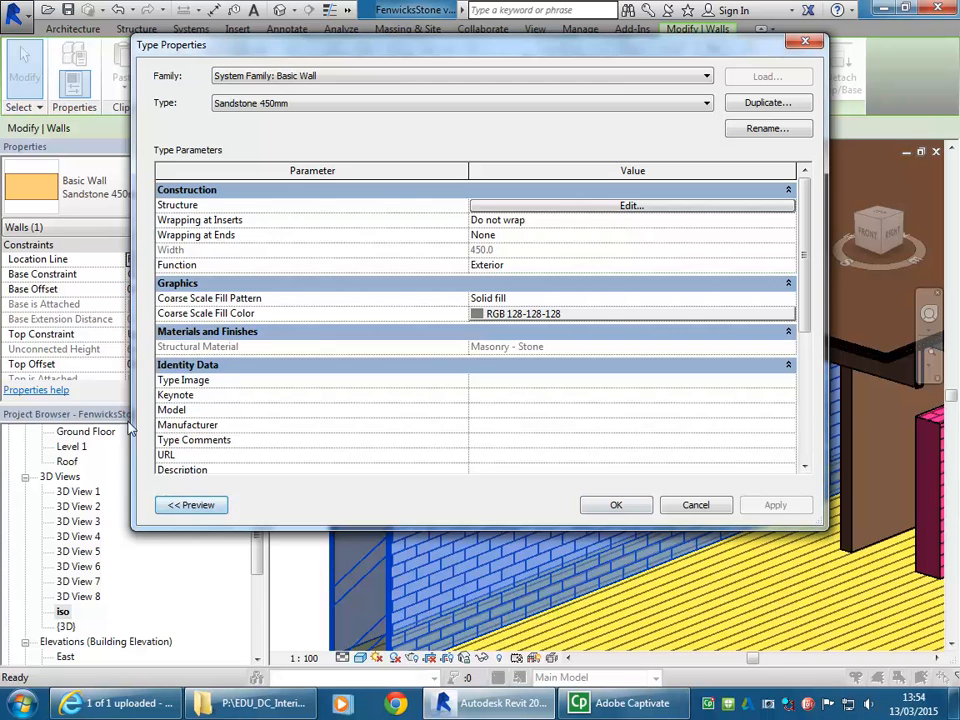
left_click_drag(133, 400, 409, 404)
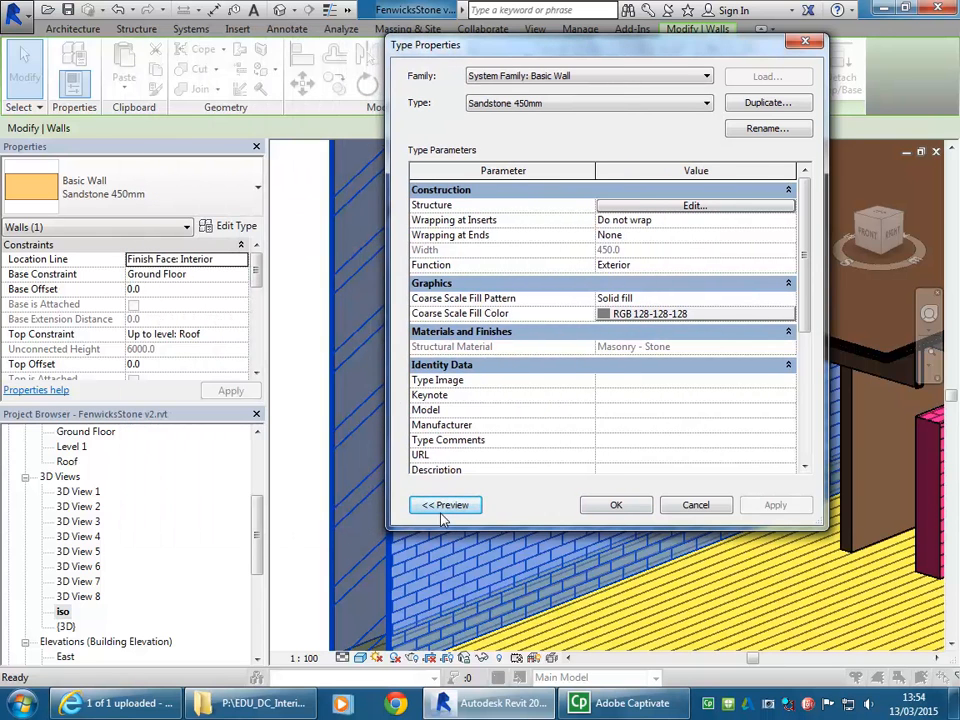
left_click(443, 505)
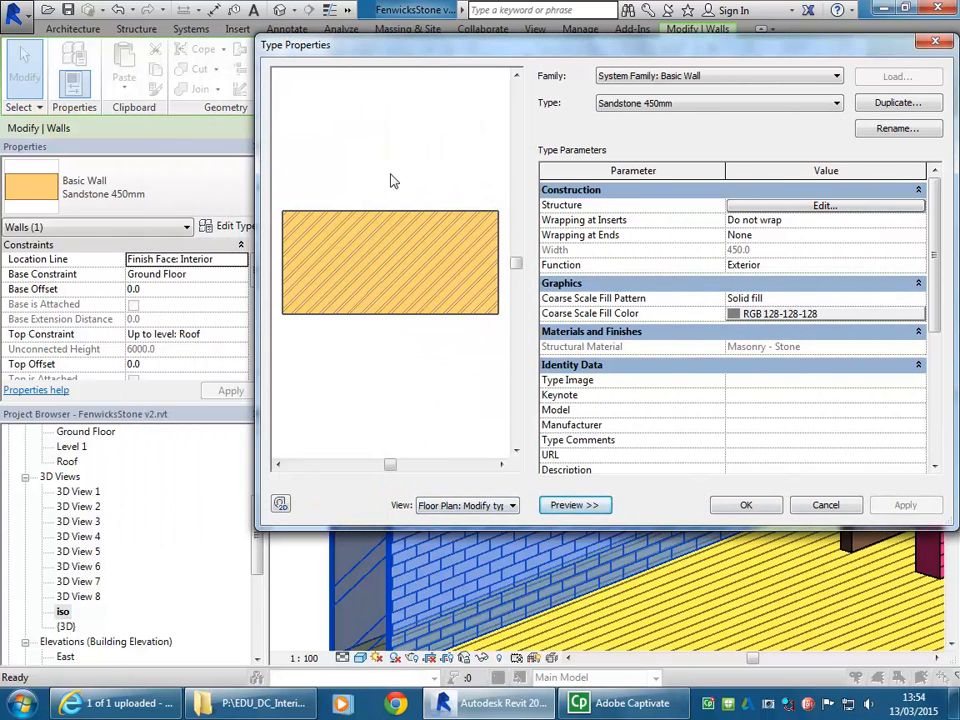
- View the wall type's preview as a section and return it to the floor plan view
left_click(482, 506)
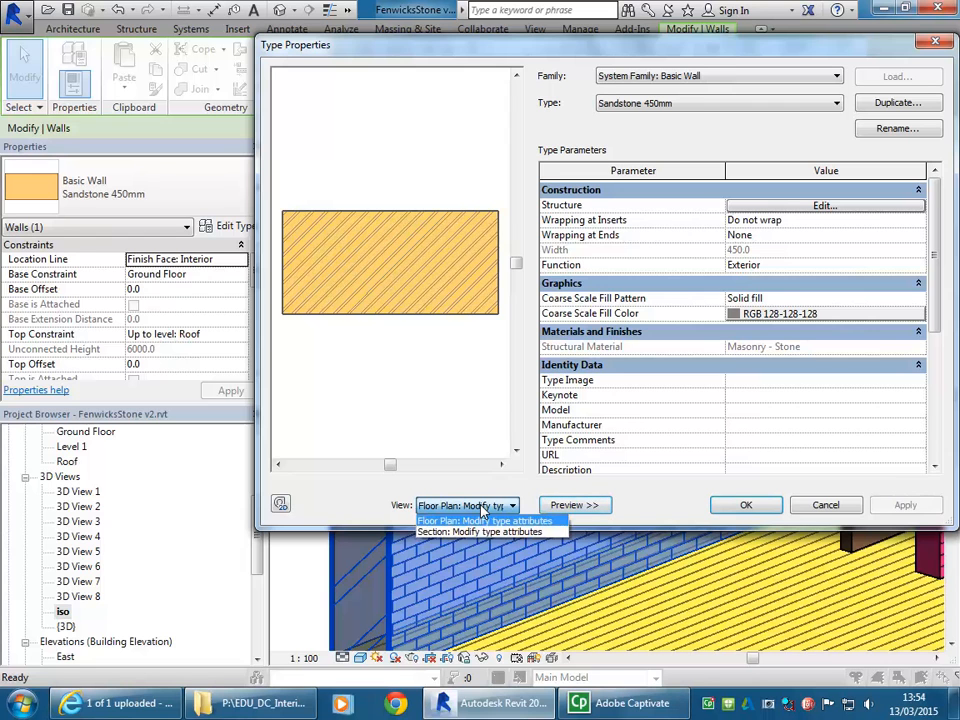
left_click(462, 531)
left_click(455, 506)
left_click(440, 517)
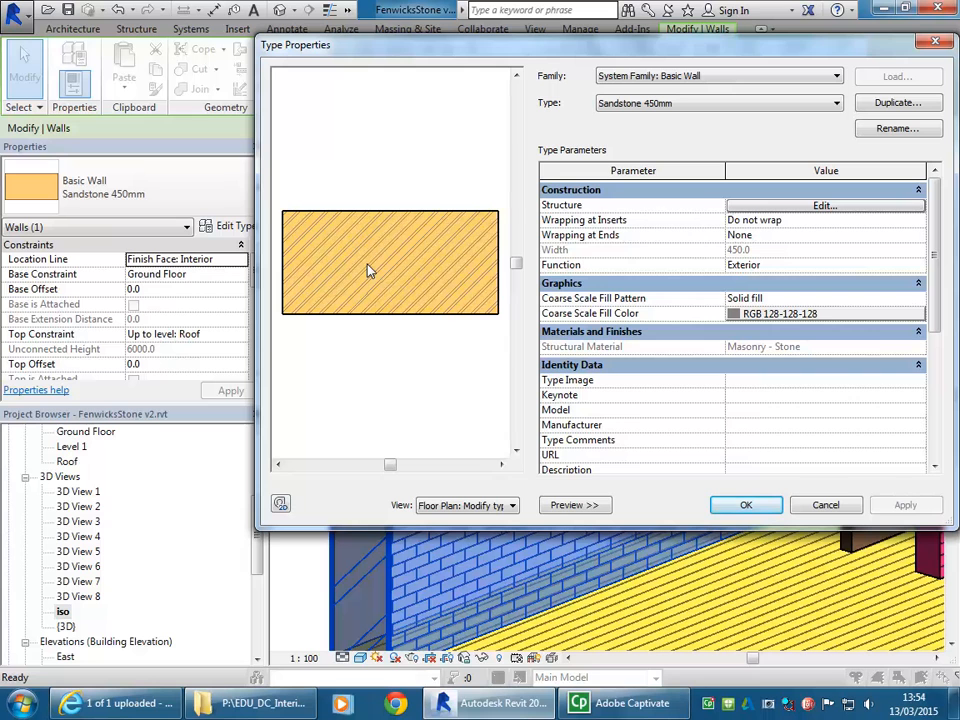
- Inspect the function and material of the structure layer in the wall's assembly, and close the assembly editor
left_click(803, 208)
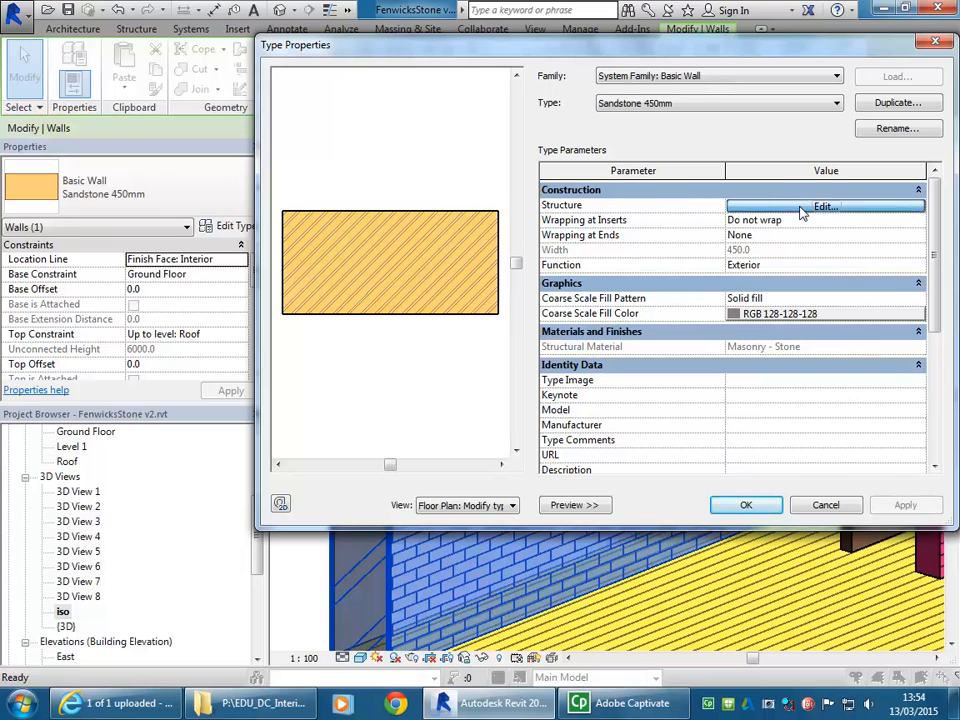
left_click(684, 218)
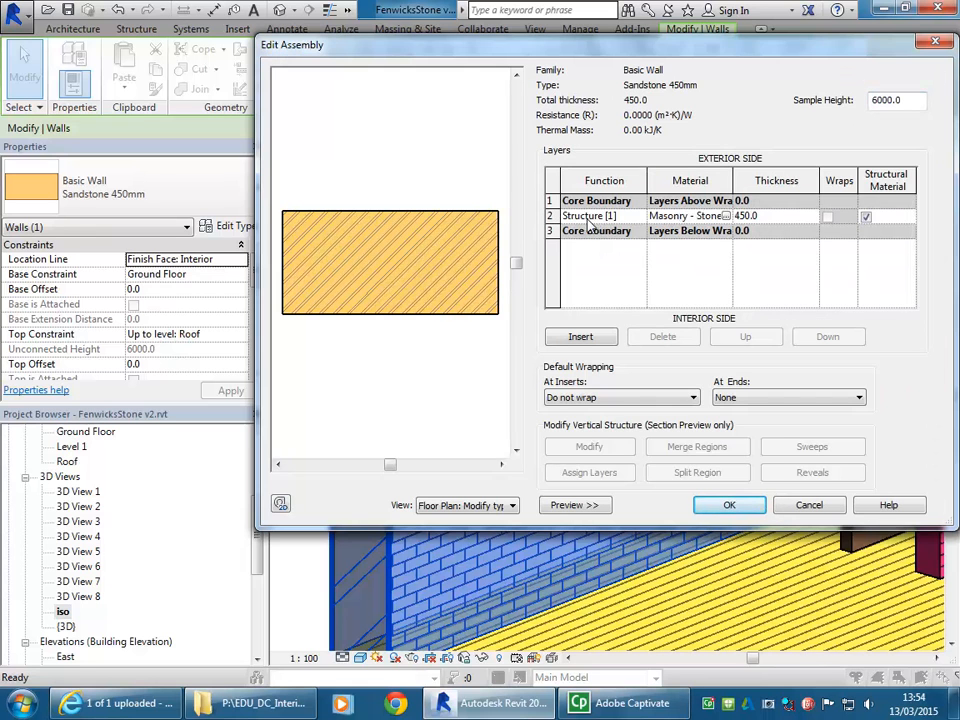
left_click(590, 216)
left_click(808, 508)
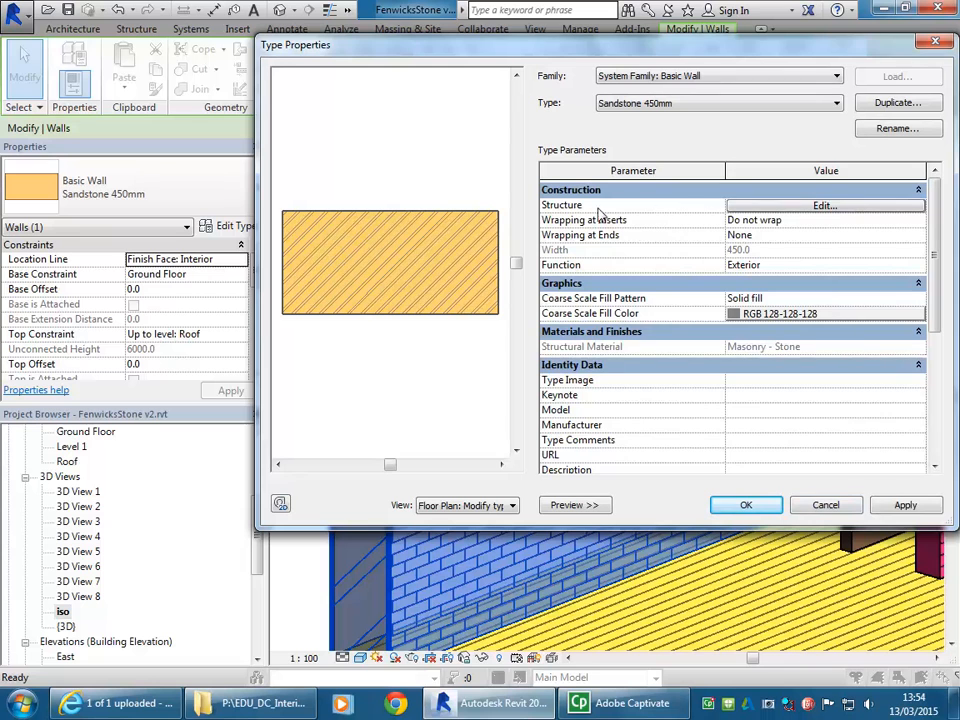
- Reopen the wall's structure for editing, select the structure layer's material and widen the Material column
left_click(804, 206)
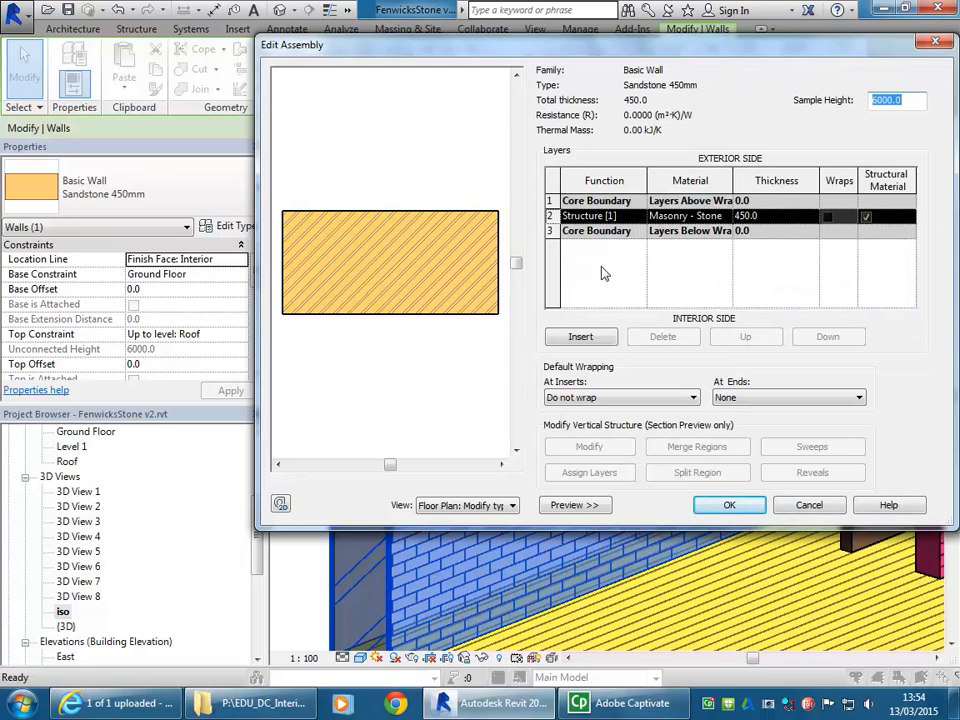
left_click(626, 217)
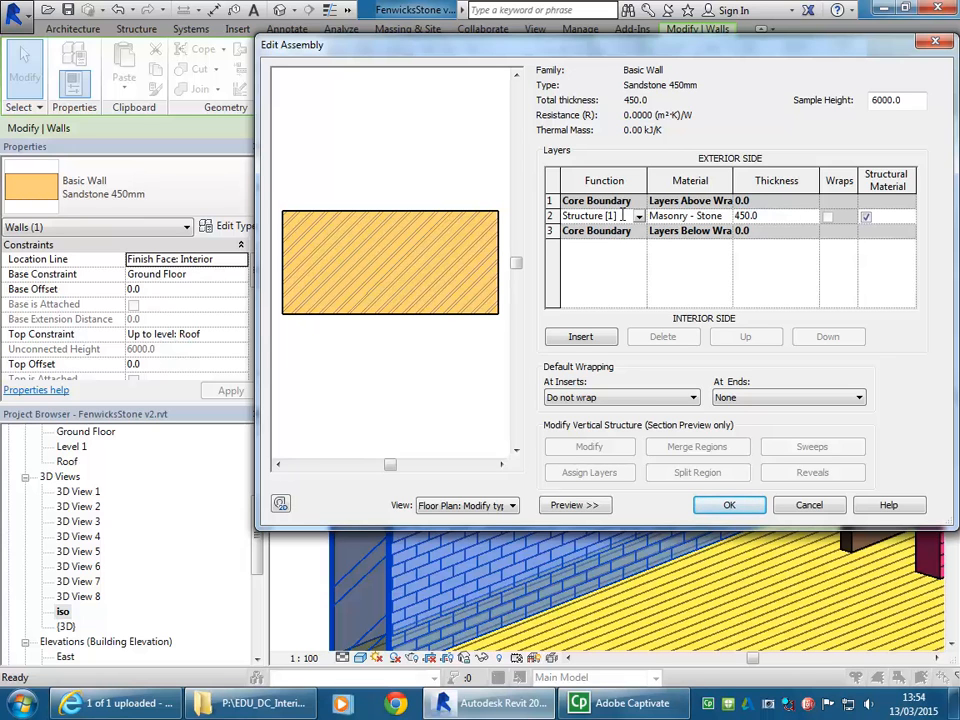
left_click(688, 215)
left_click_drag(732, 180, 771, 175)
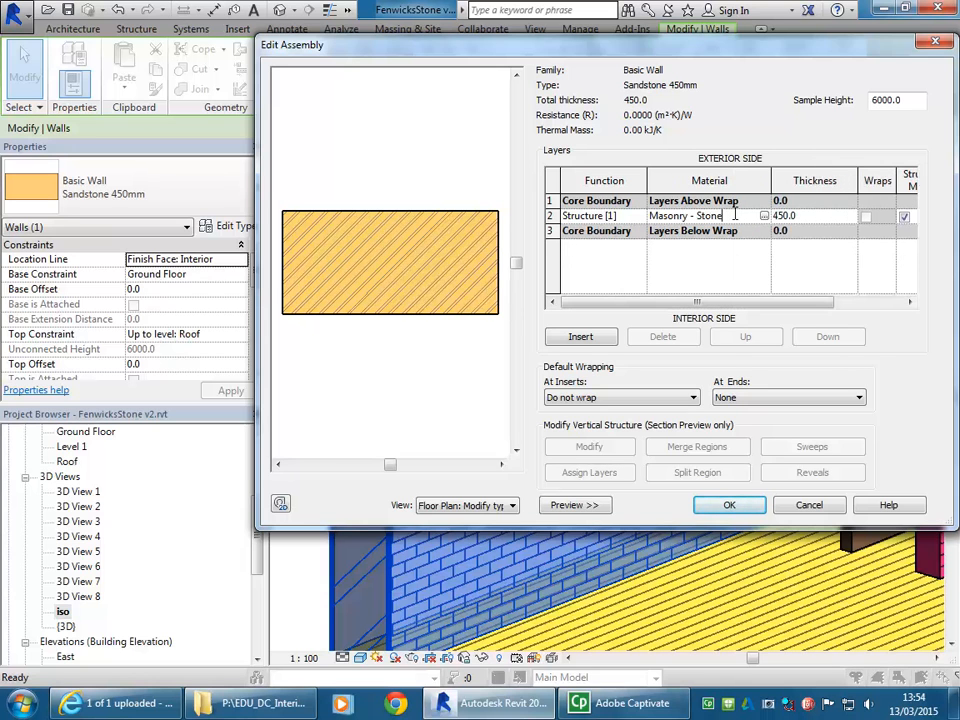
- Insert a new layer in the wall assembly and move it below the core boundary to the interior side
left_click(809, 216)
left_click(741, 215)
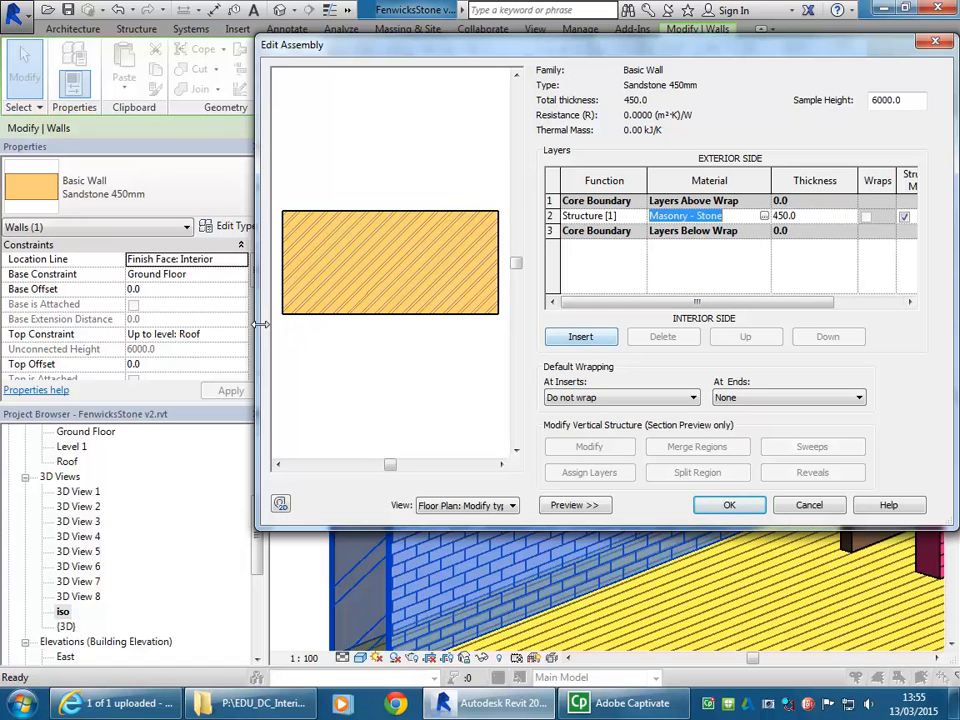
left_click(577, 340)
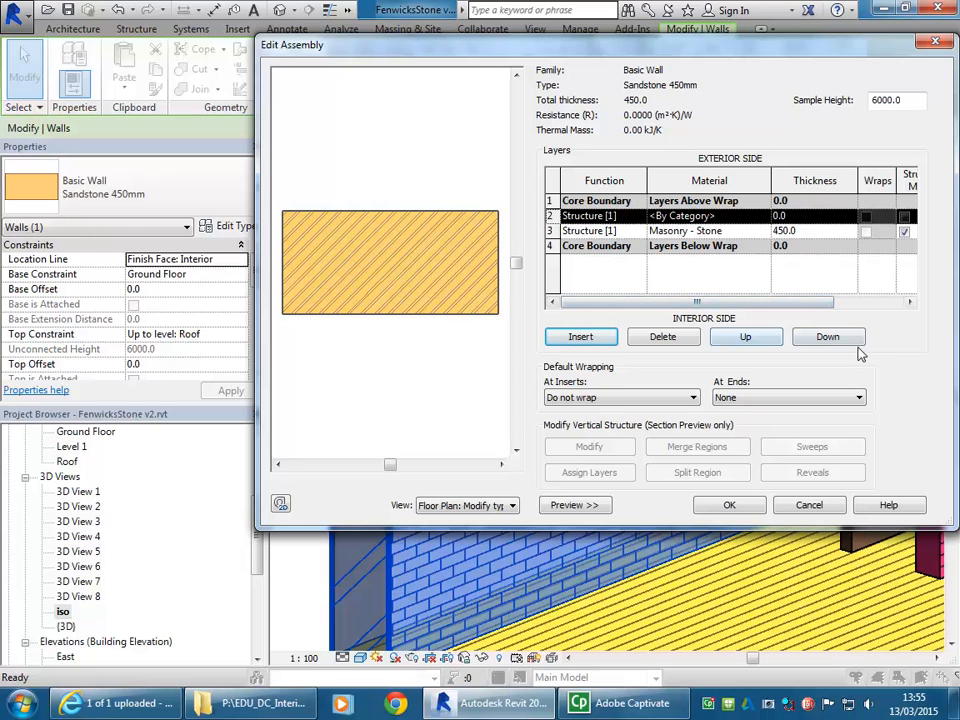
left_click(828, 337)
left_click(828, 337)
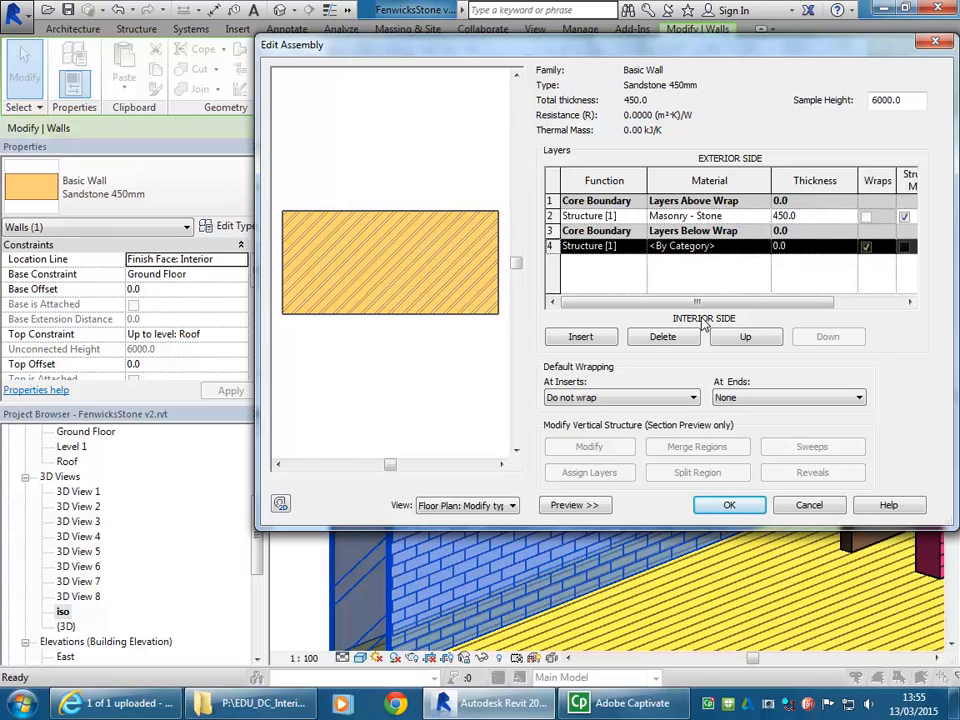
- Set the new interior layer's function to Finish 1 [4] and its thickness to 10
left_click(637, 247)
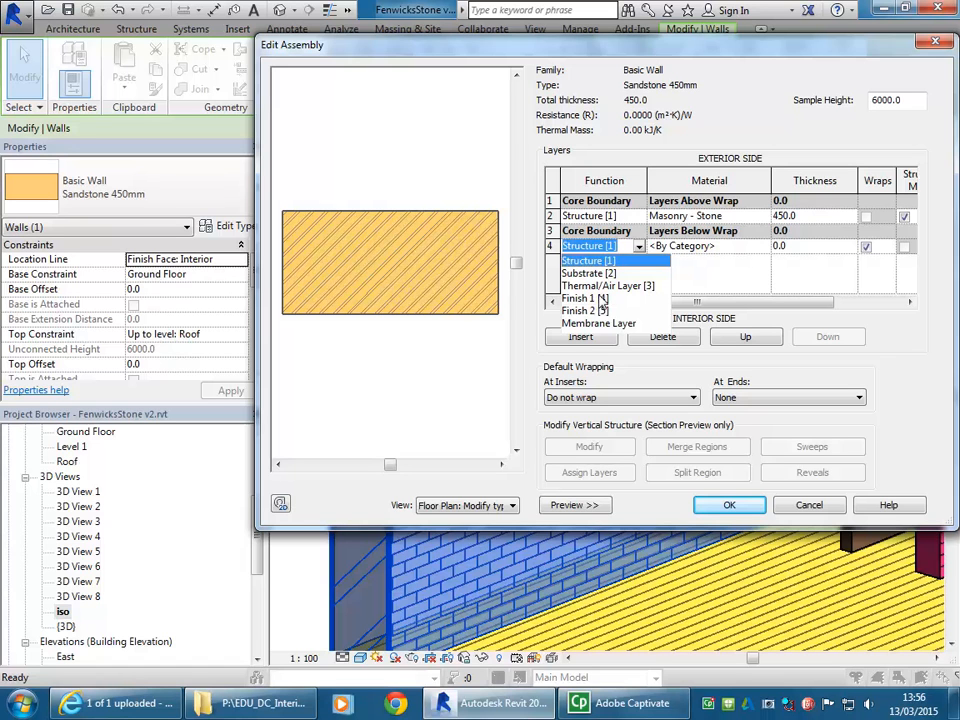
left_click(603, 299)
left_click(714, 247)
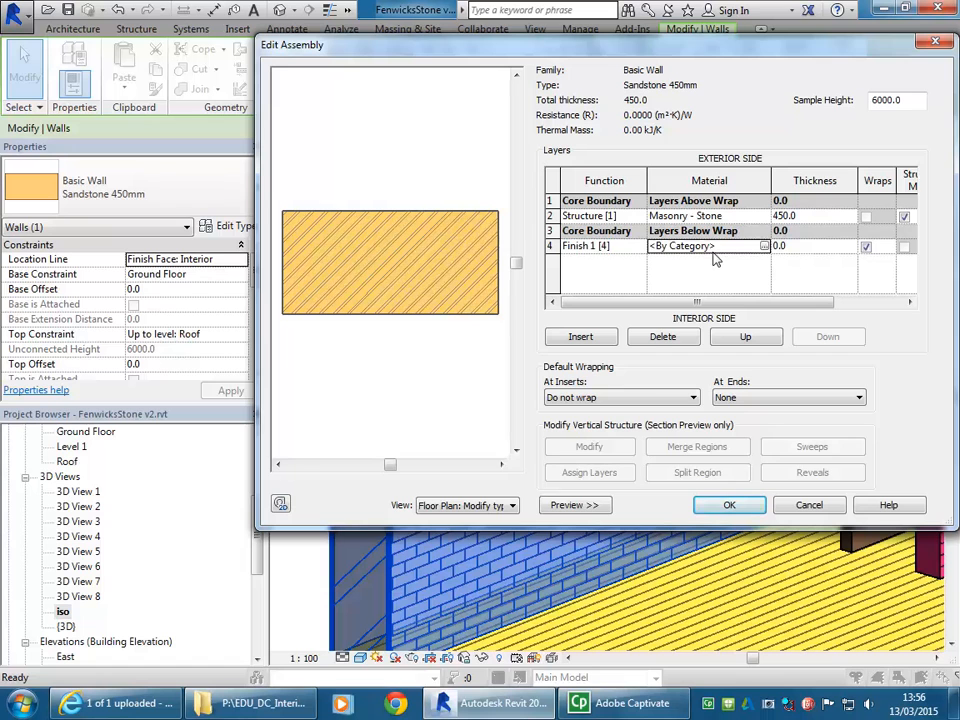
left_click(803, 248)
type("10")
left_click(731, 245)
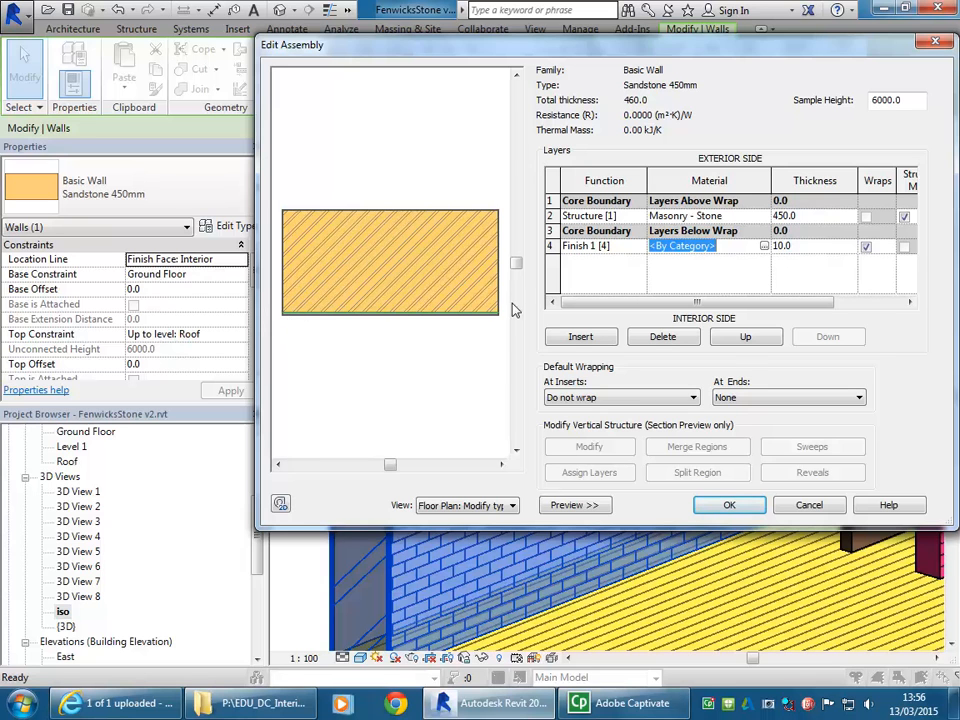
- Check the thin finish layer in the wall preview, and select Parking Graphics in the material browser opened for that layer
scroll(298, 331, "up", 5)
mouse_move(296, 321)
middle_mouse_down()
mouse_move(452, 330)
mouse_move(432, 316)
mouse_move(358, 321)
mouse_move(336, 311)
middle_mouse_up()
scroll(401, 375, "up", 2)
scroll(401, 375, "down", 5)
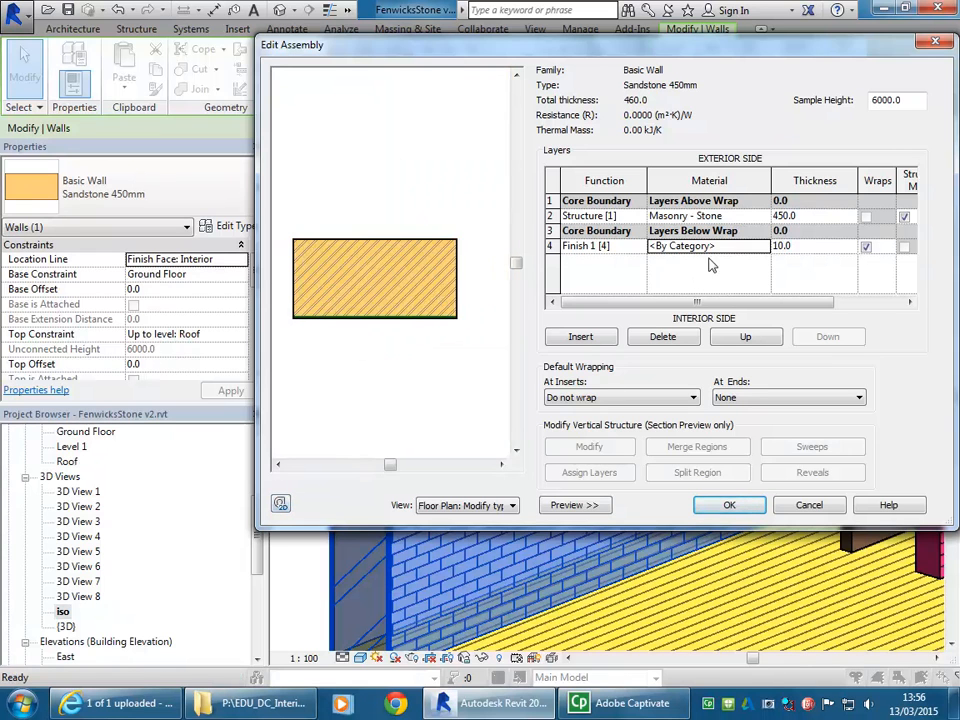
left_click(731, 249)
left_click(764, 247)
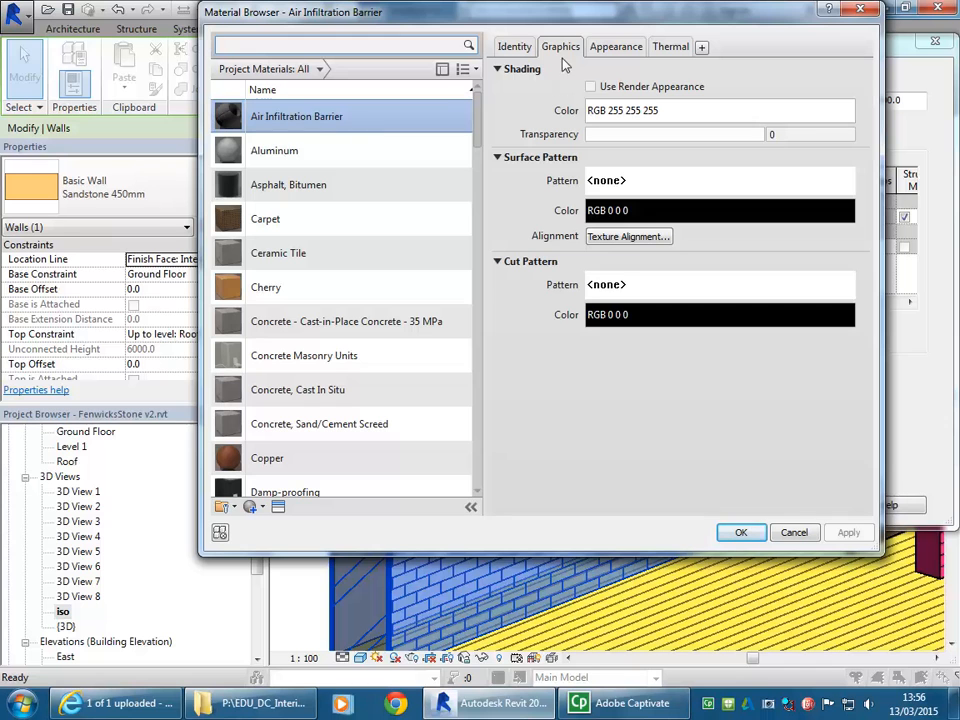
left_click_drag(478, 122, 481, 326)
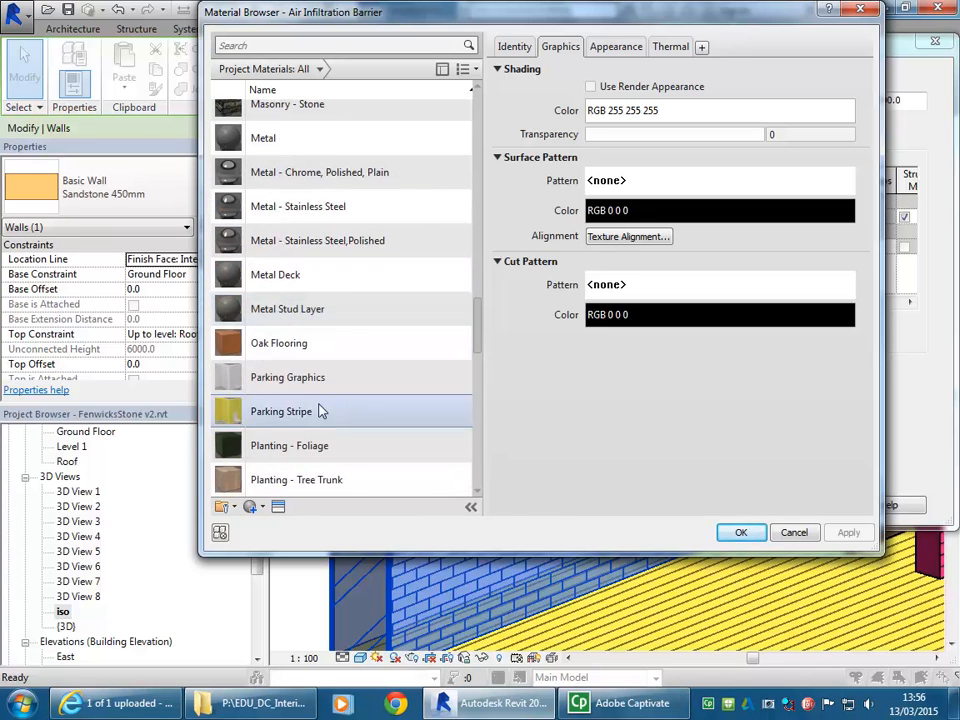
left_click(306, 376)
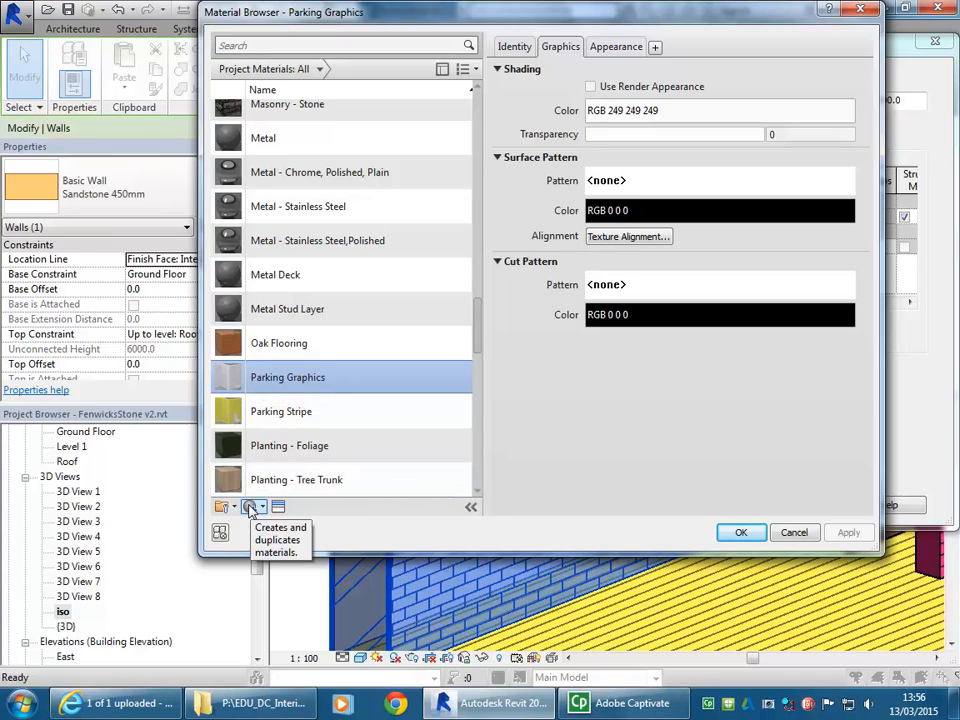
- Duplicate the Parking Graphics material and name the copy Wall Paint White
left_click(470, 508)
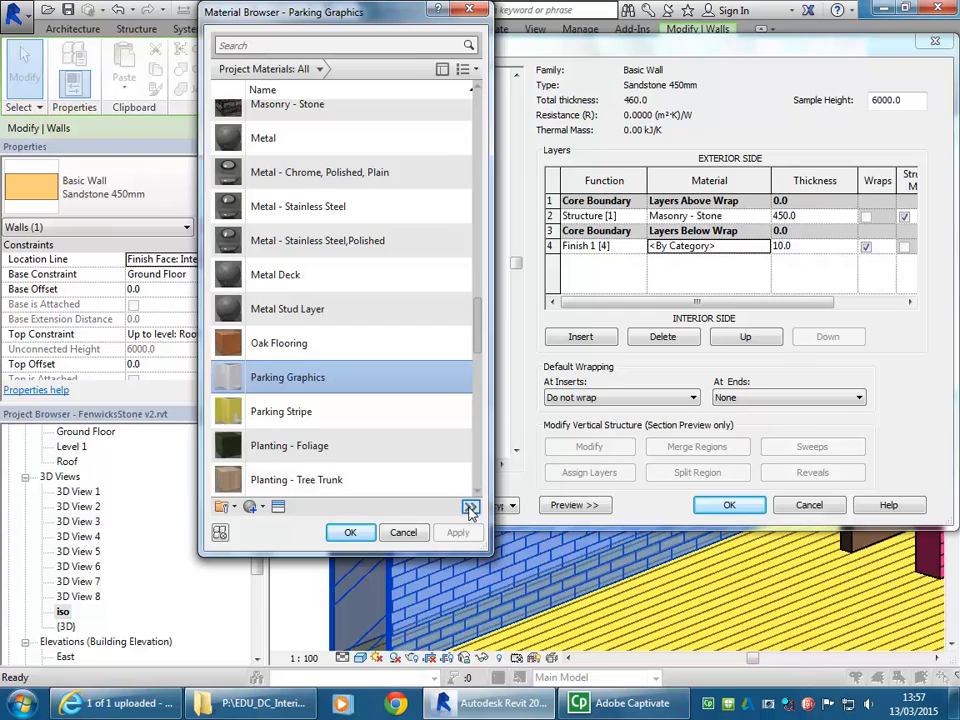
left_click(470, 508)
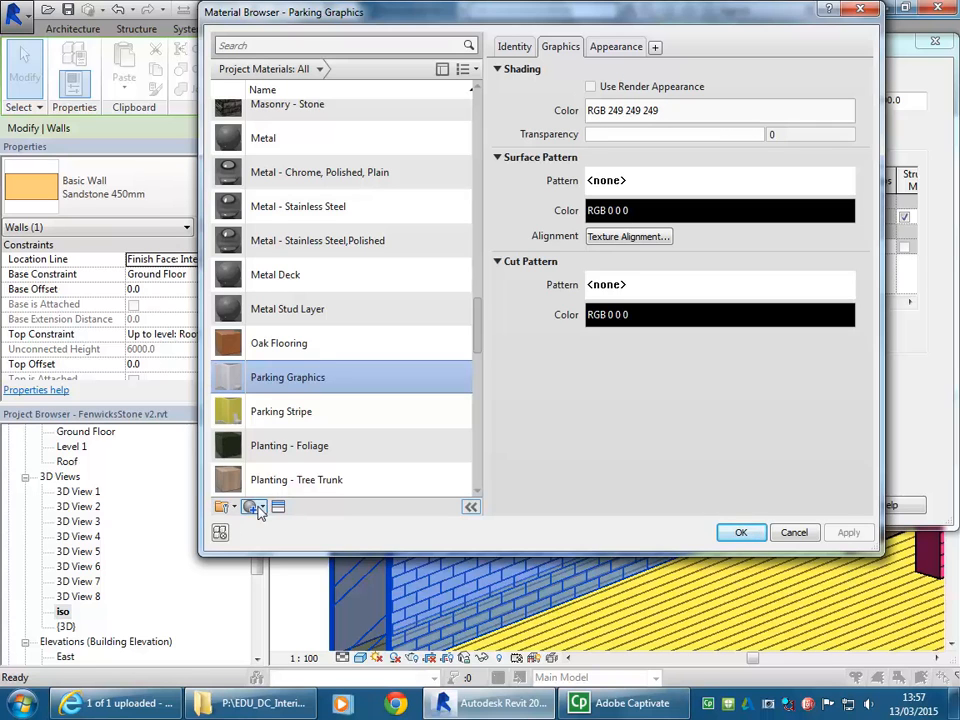
right_click(238, 381)
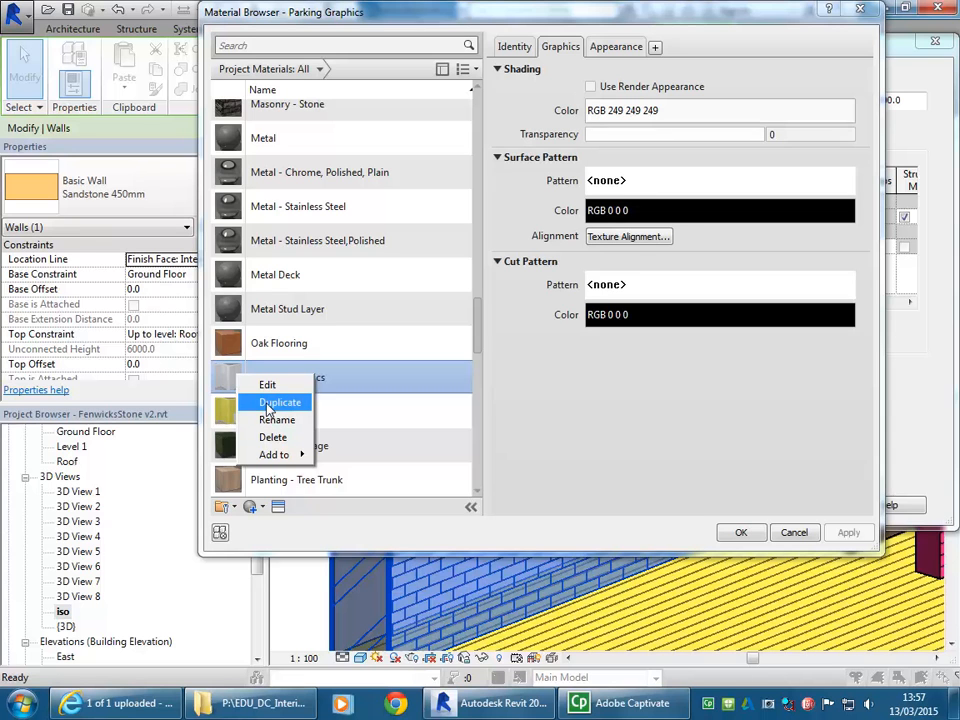
left_click(267, 404)
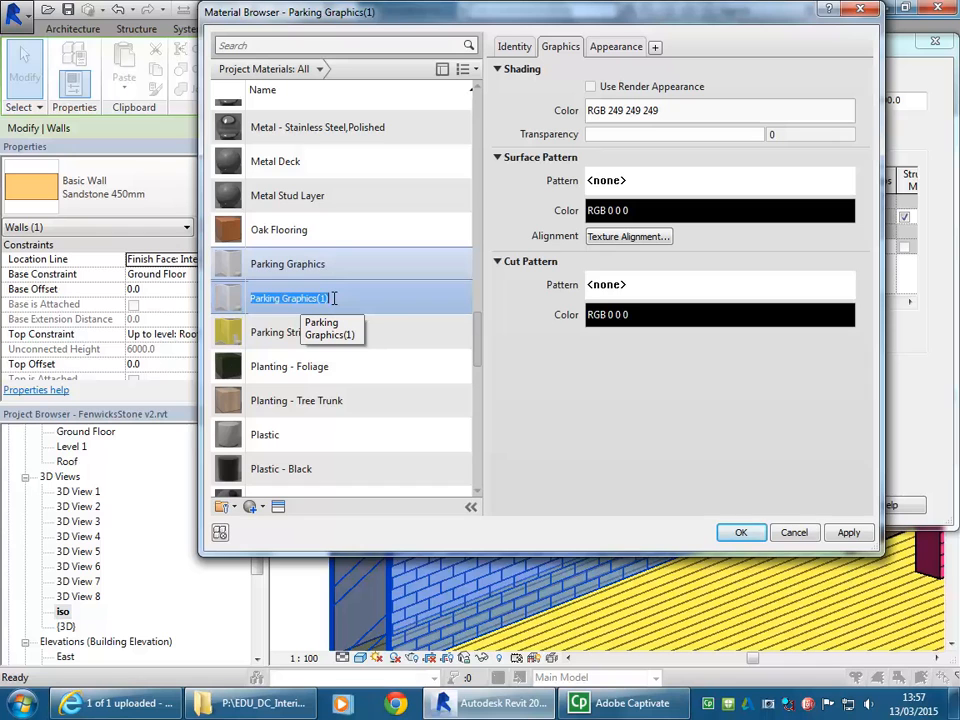
type("Wall Pai")
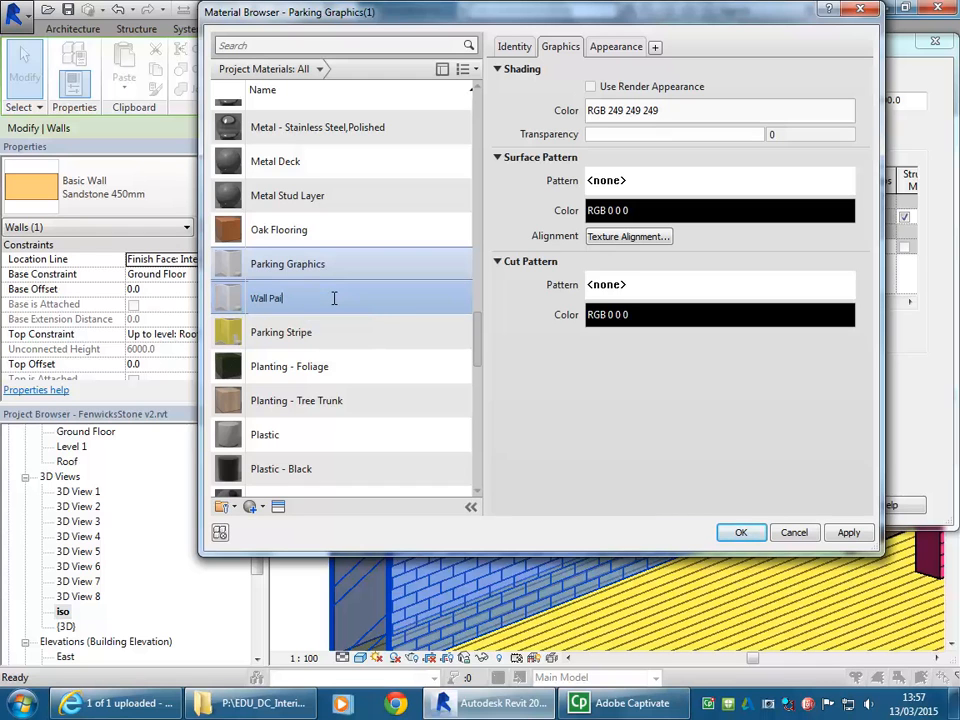
type("nt ")
type("Whu")
type("te")
key("Return")
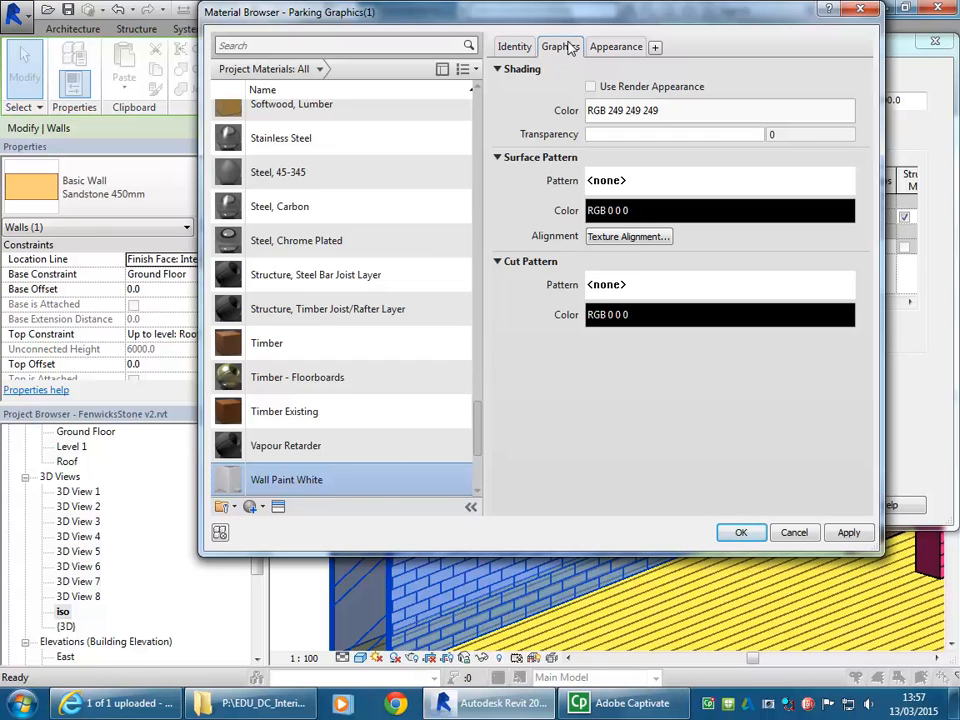
- Open the shading colour of Wall Paint White and pick a pinkish white, RGB 253-244-252
left_click(698, 113)
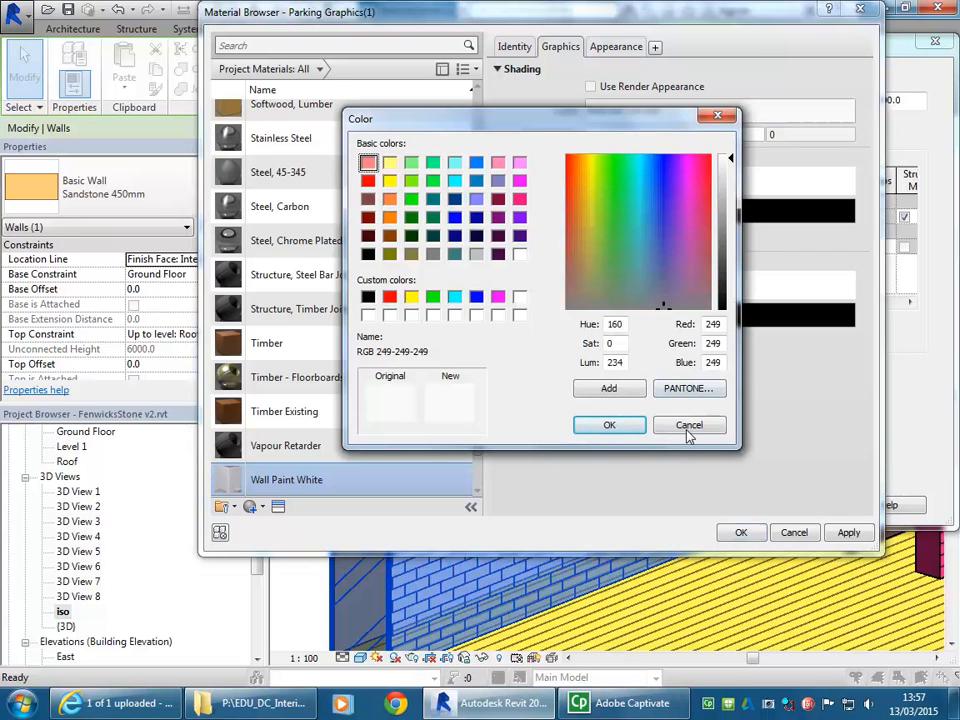
left_click(688, 424)
left_click(680, 114)
left_click(626, 264)
left_click(589, 273)
left_click(660, 234)
left_click(684, 232)
left_click(680, 240)
left_click(699, 215)
left_click(690, 203)
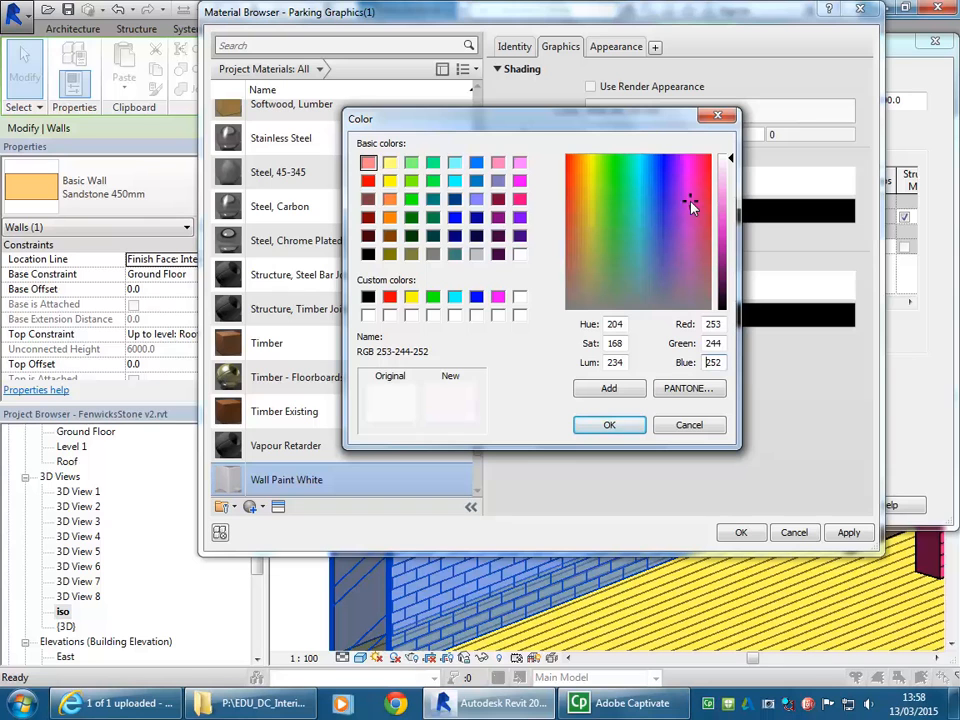
- Try a slightly greenish white, RGB 249-251-247, as the shading colour of Wall Paint White
left_click(722, 328)
left_click(718, 343)
left_click(620, 222)
left_click(602, 253)
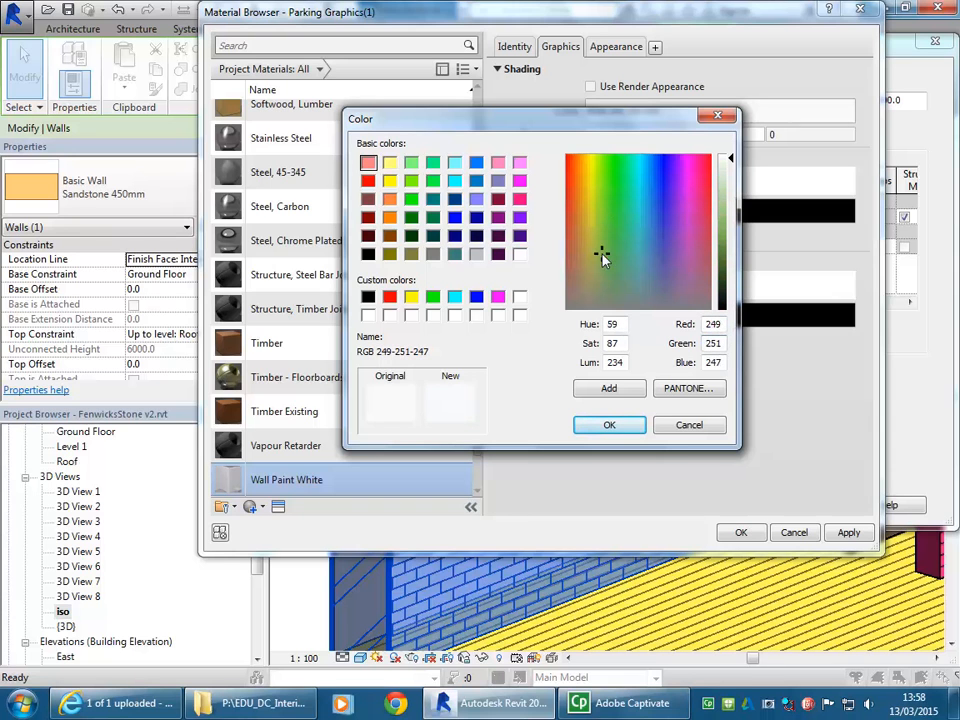
left_click(706, 343)
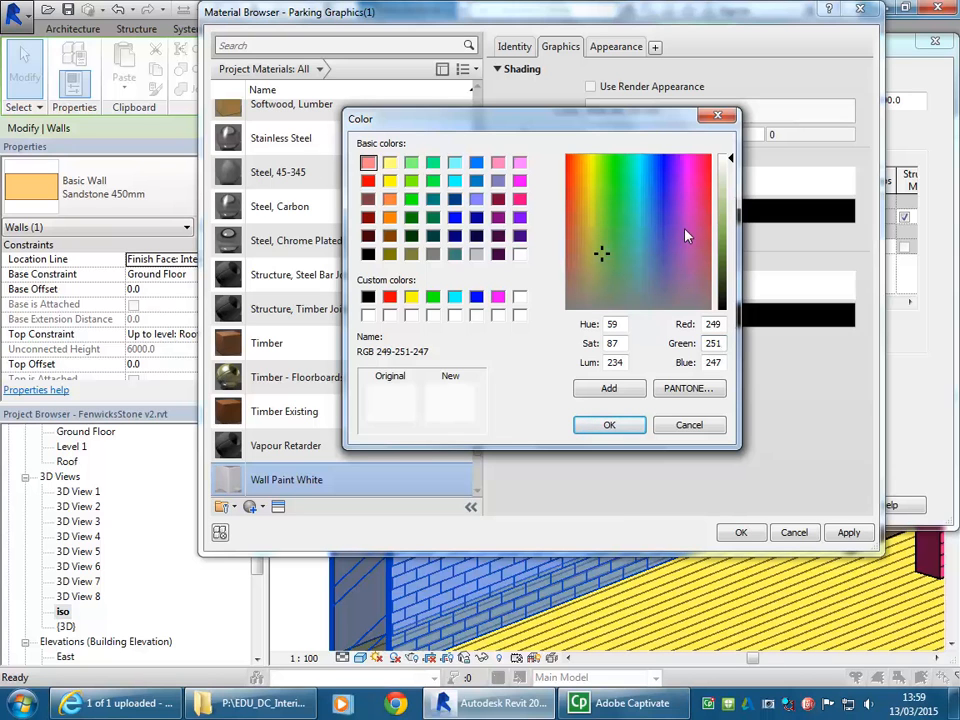
- Set the shading colour of Wall Paint White to a warm white, RGB 255 255 251
mouse_move(730, 159)
left_mouse_down()
mouse_move(733, 306)
mouse_move(733, 159)
left_mouse_up()
left_click(593, 179)
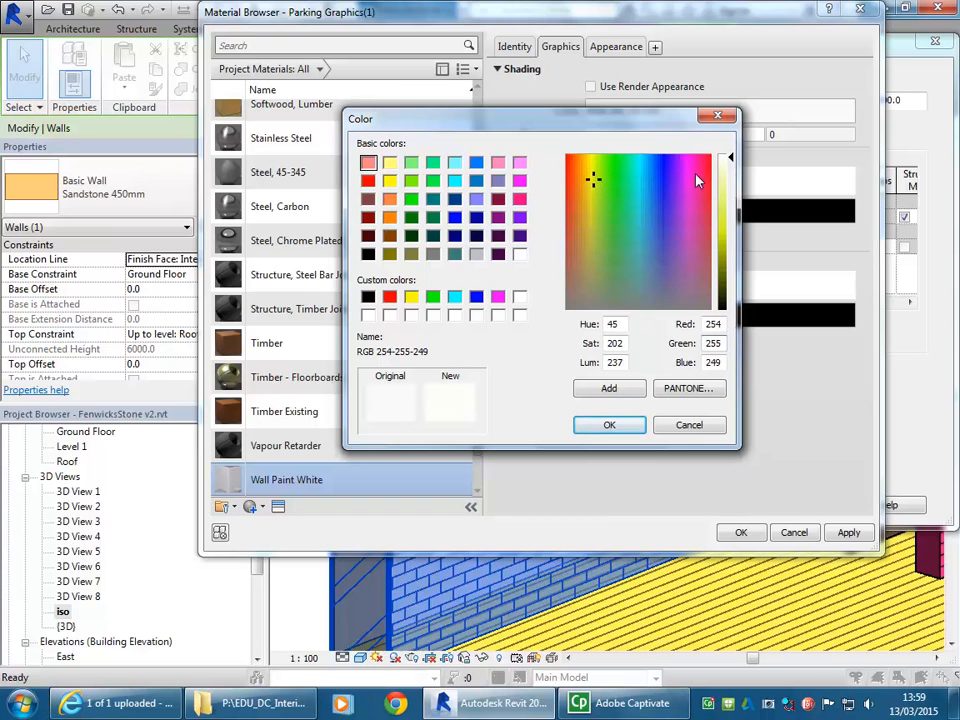
left_click_drag(733, 163, 731, 157)
left_click(612, 427)
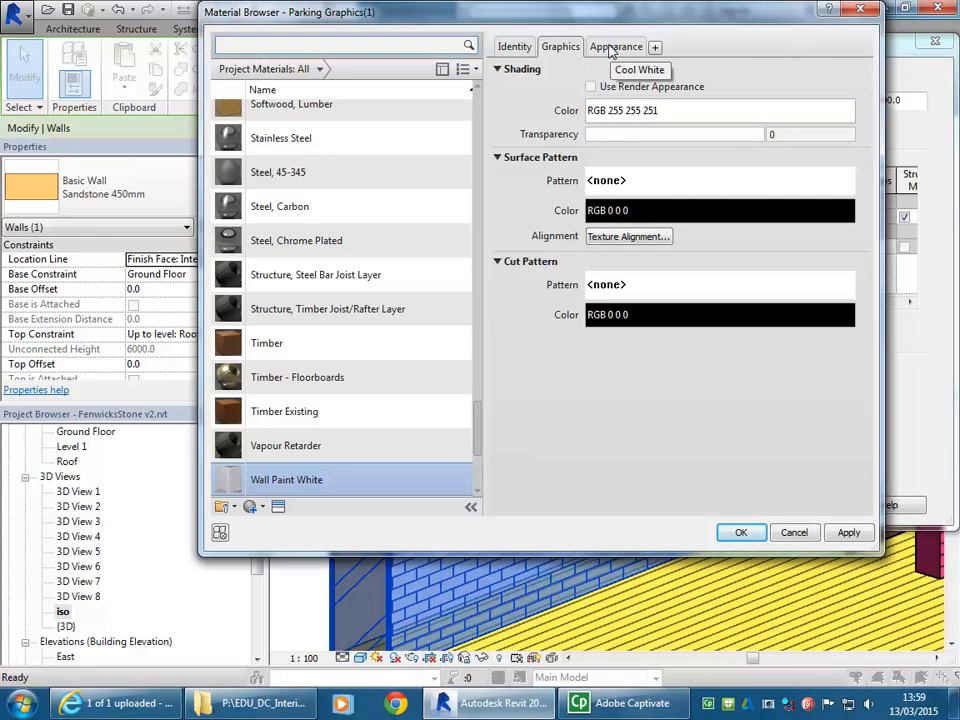
- Show the appearance settings of Wall Paint White, start replacing the appearance asset and widen the Asset Browser
left_click(613, 48)
left_click(560, 46)
left_click(617, 47)
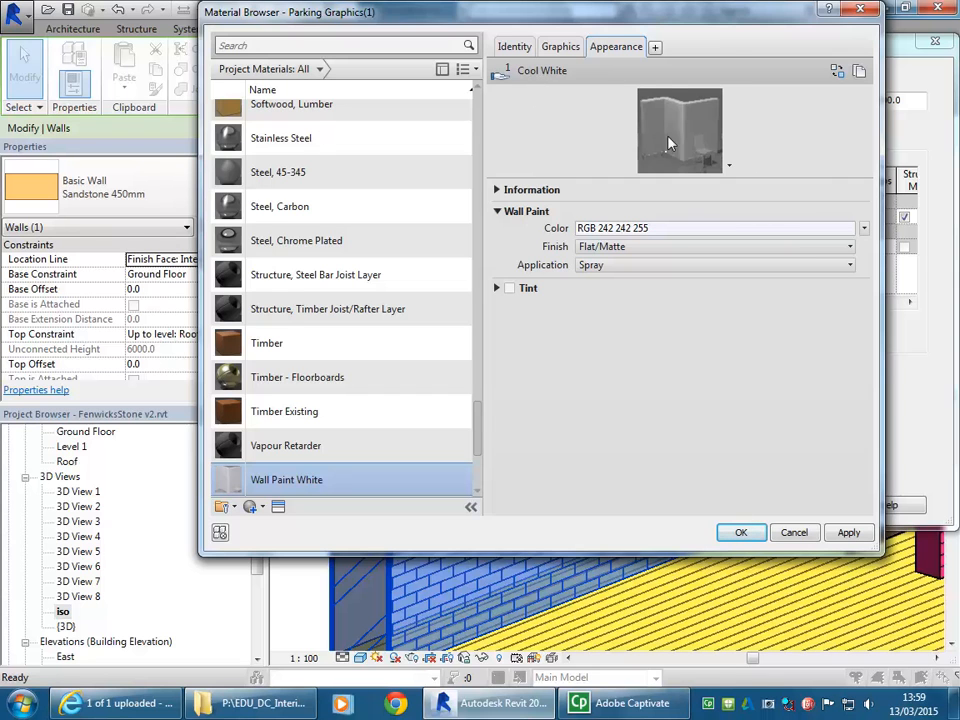
right_click(617, 52)
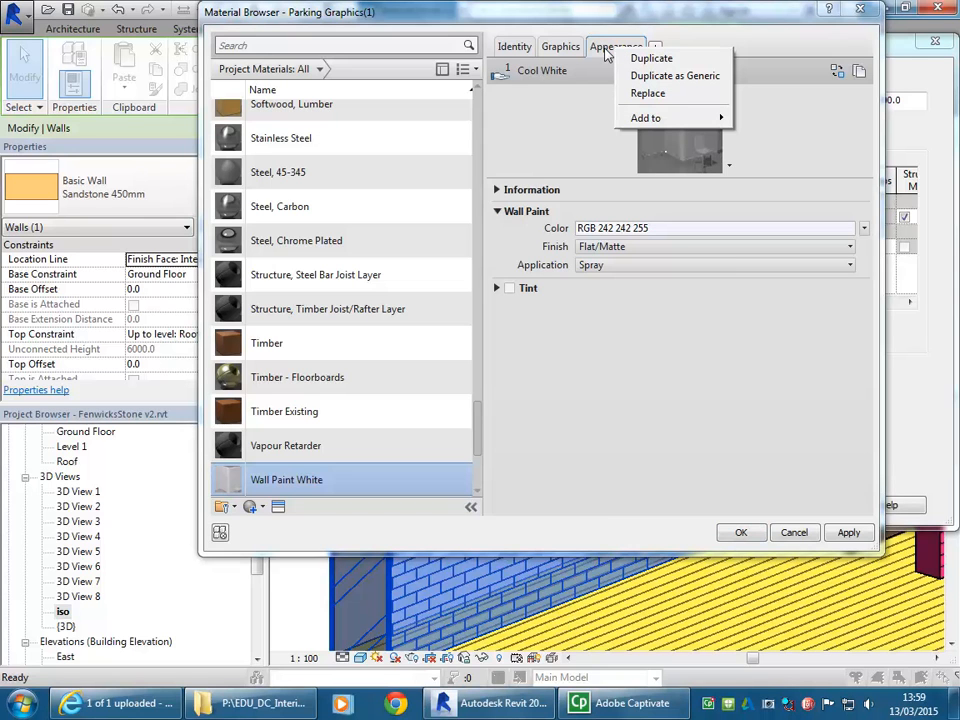
left_click(647, 95)
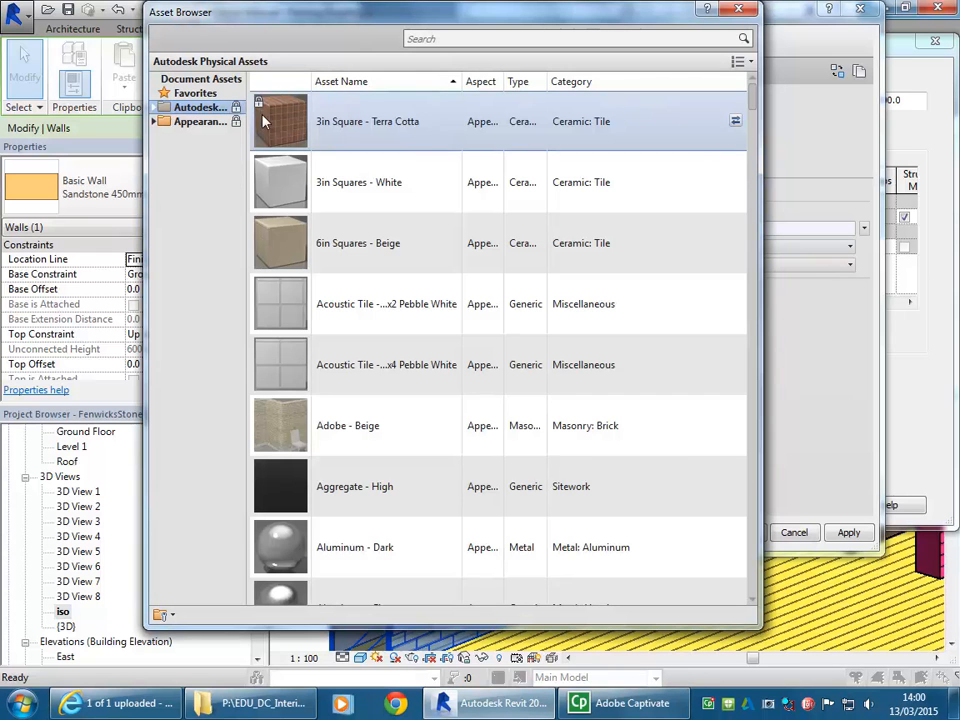
left_click_drag(330, 20, 362, 27)
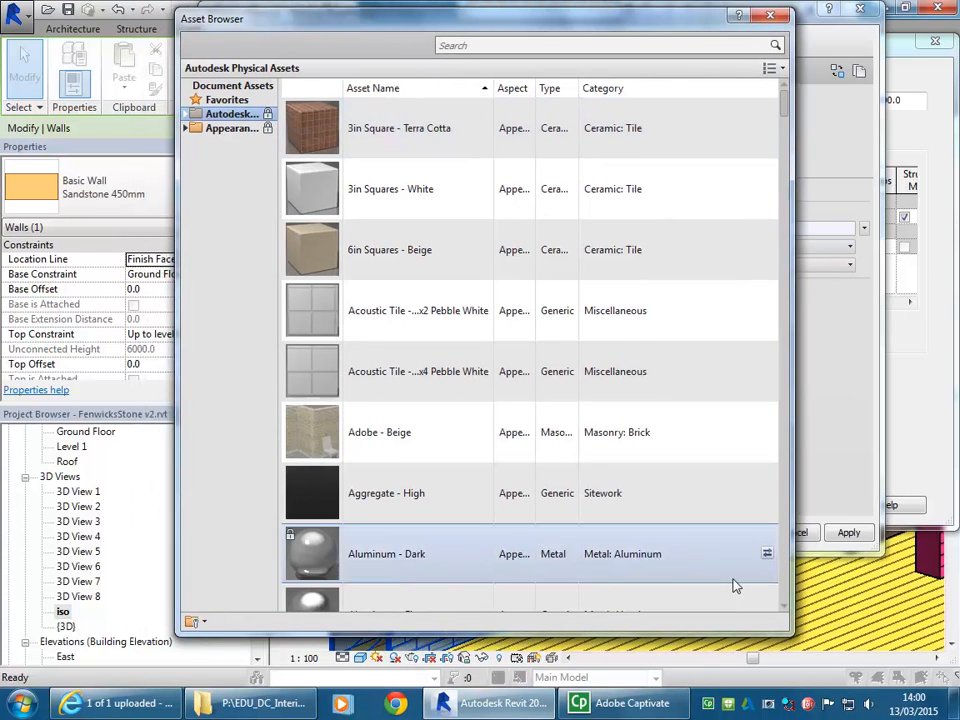
left_click_drag(783, 632, 828, 630)
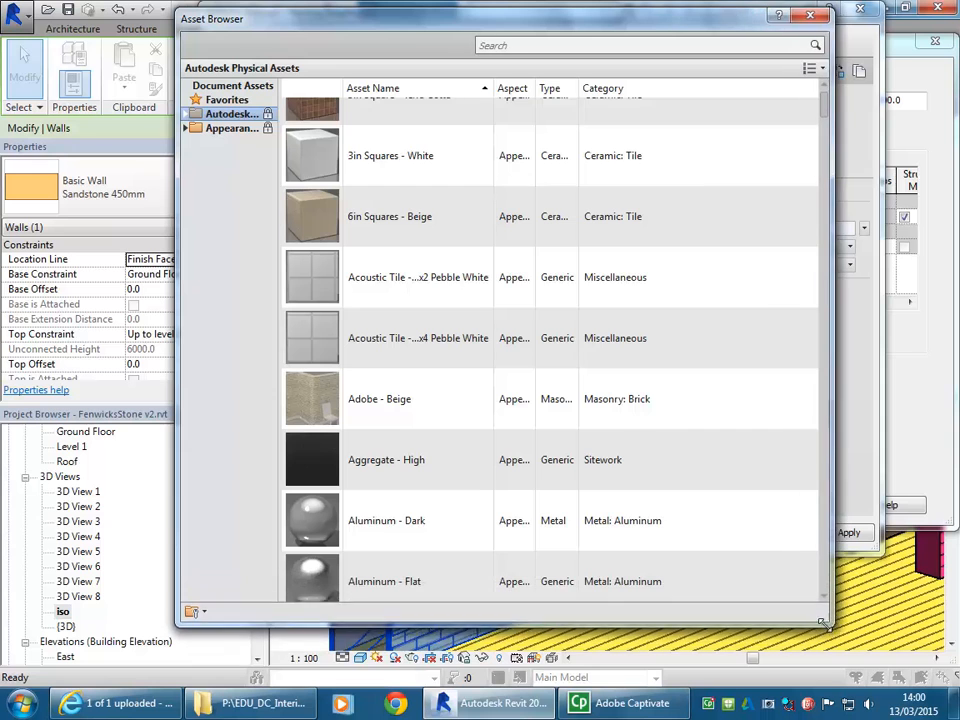
- Browse the asset libraries and list the Wall Paint/Glossy assets of the Appearance Library
left_click(188, 115)
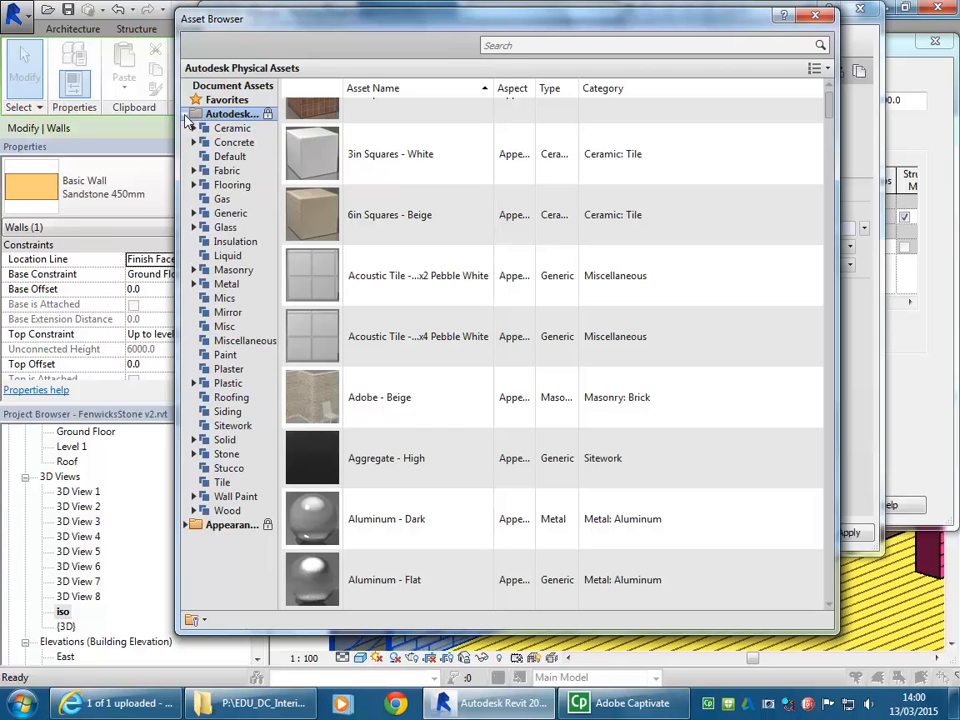
left_click(188, 115)
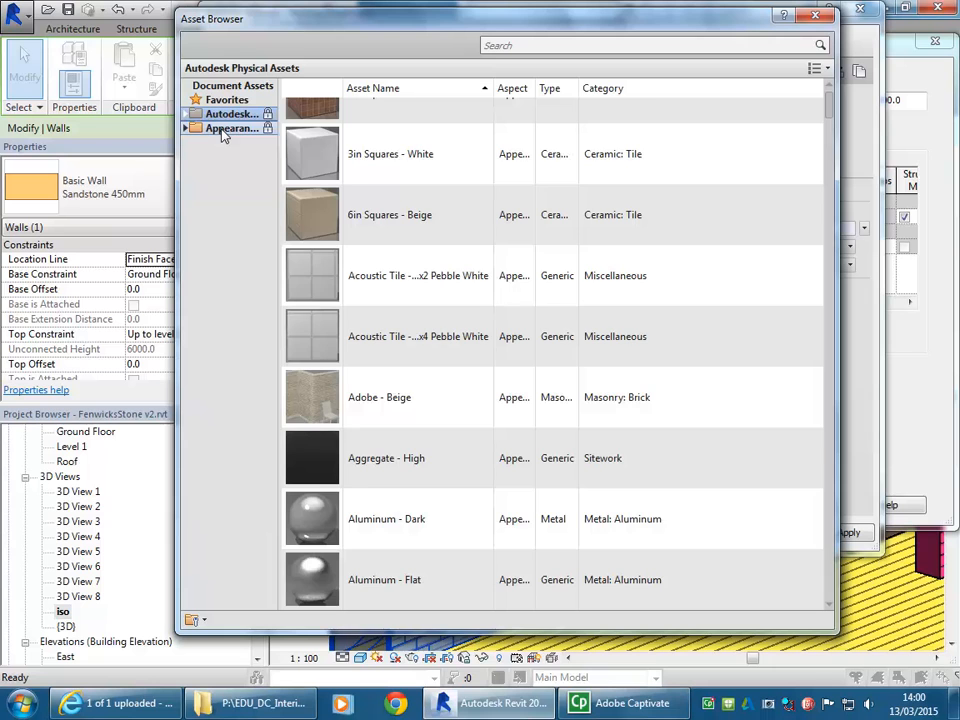
left_click(223, 131)
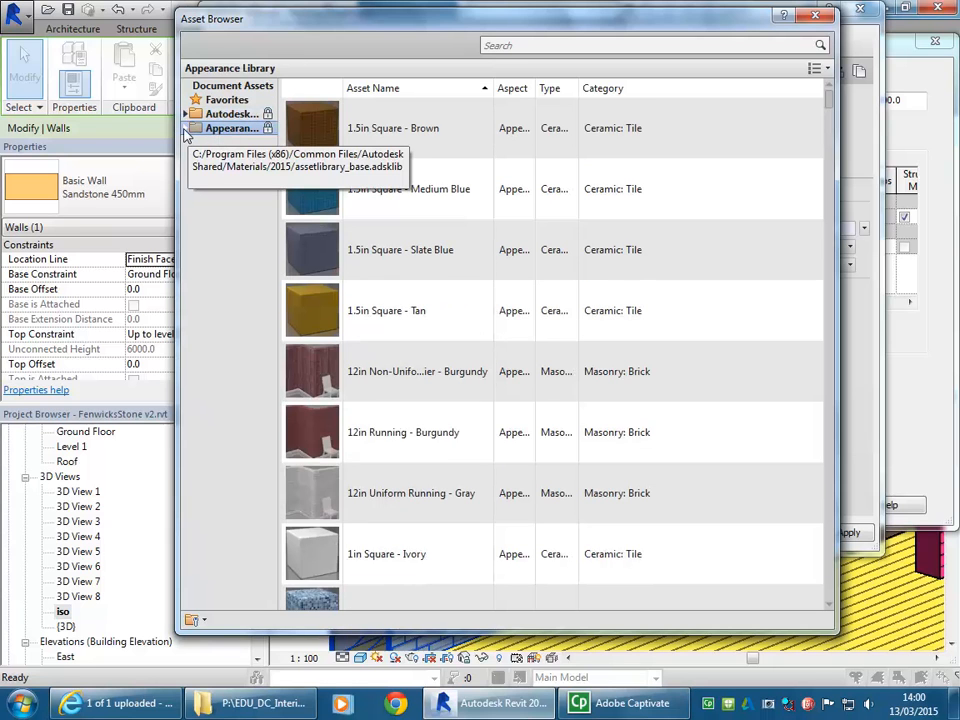
left_click(186, 130)
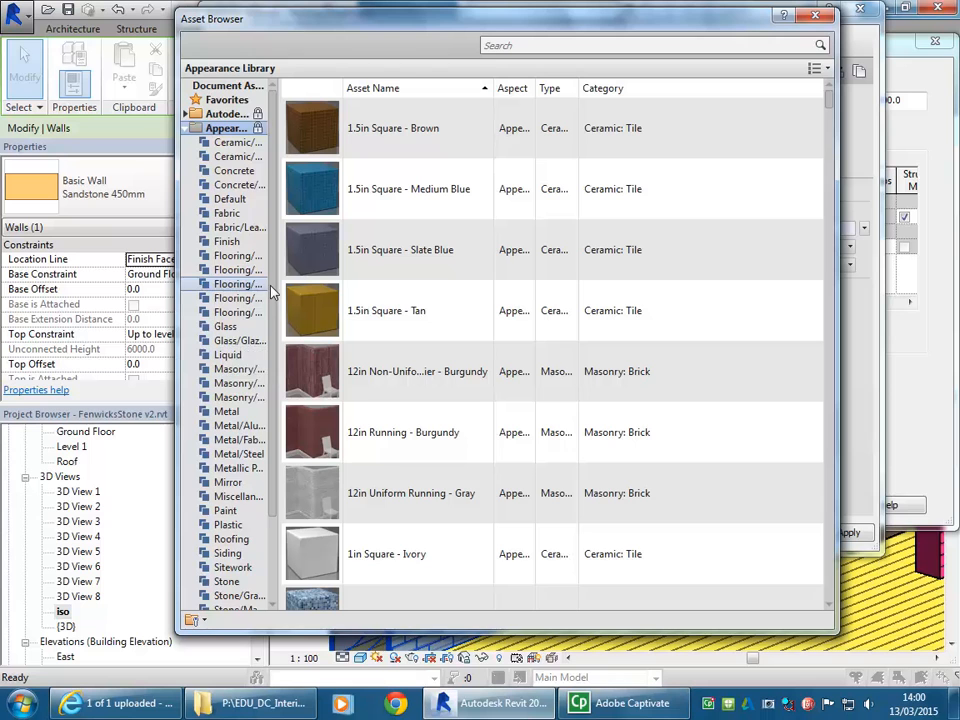
scroll(270, 403, "down", 3)
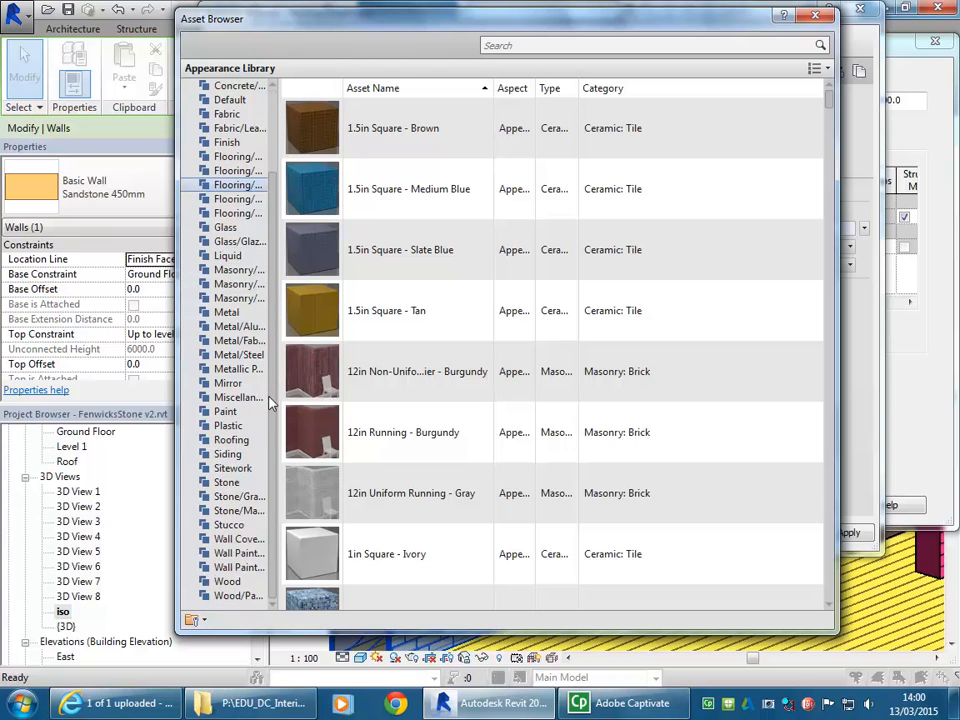
left_click(233, 556)
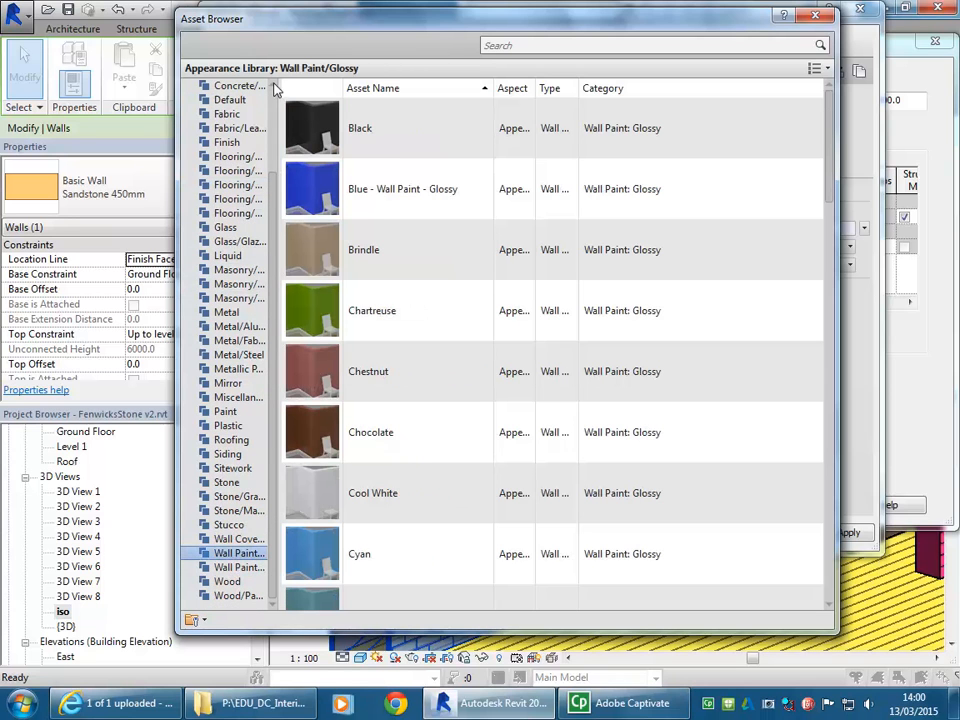
- Widen the category list and replace the appearance of Wall Paint White with the White asset from Wall Paint/Matte
left_click_drag(280, 86, 352, 72)
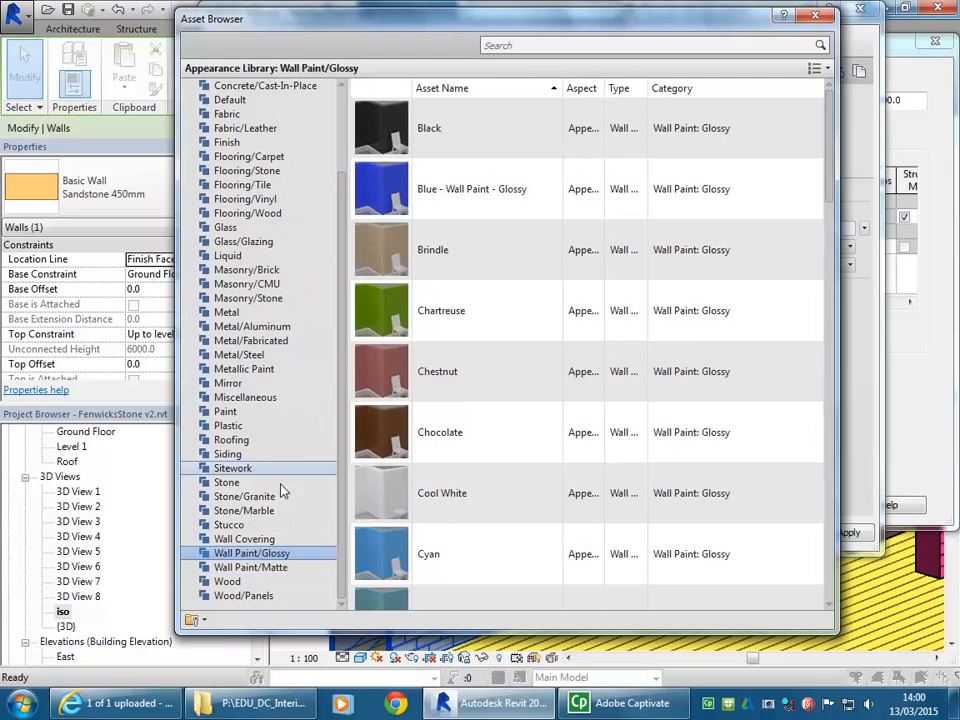
left_click(241, 566)
left_click(241, 555)
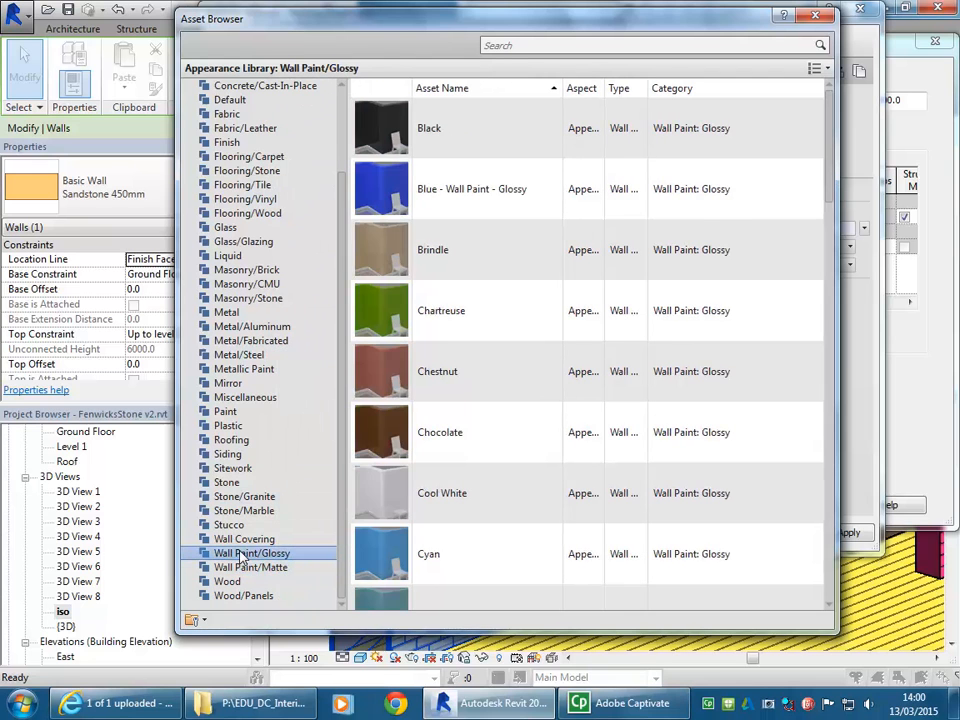
left_click(241, 567)
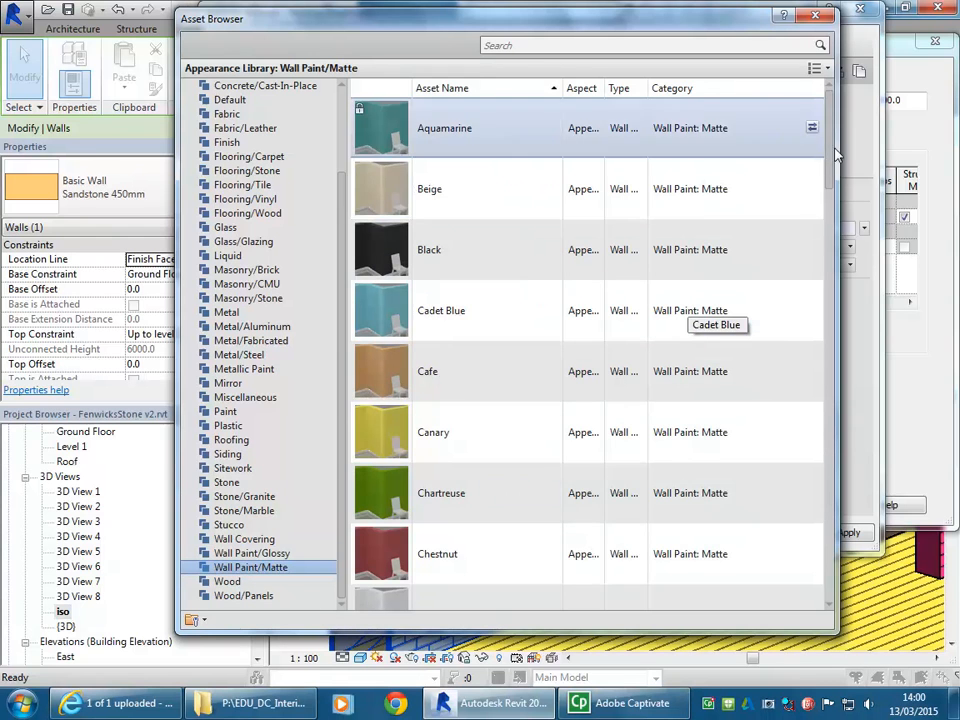
left_click_drag(830, 158, 834, 568)
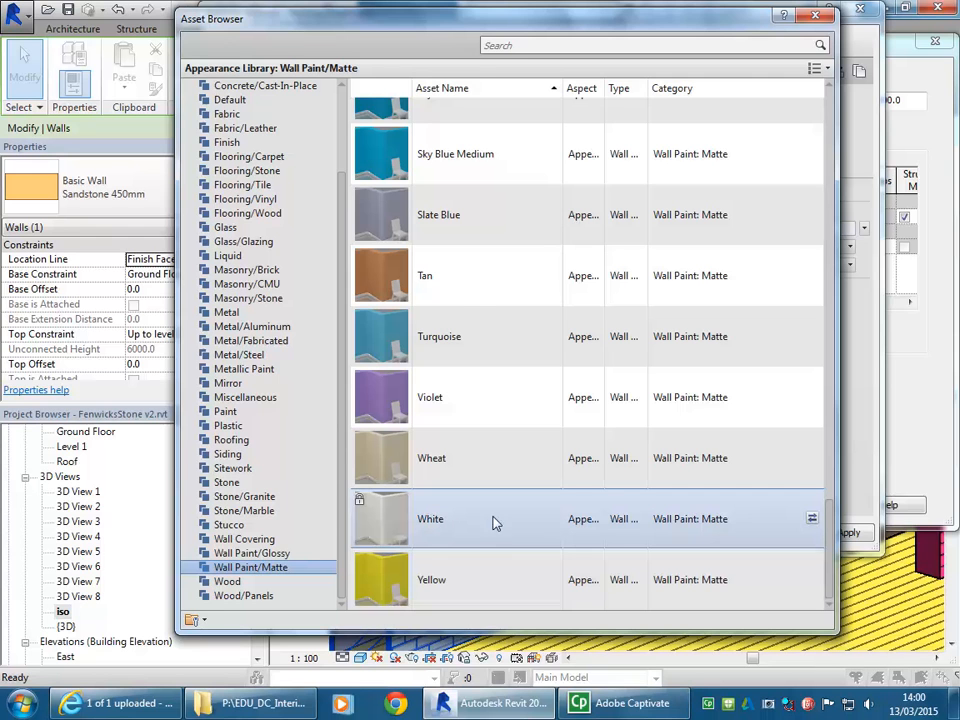
scroll(461, 424, "up", 1)
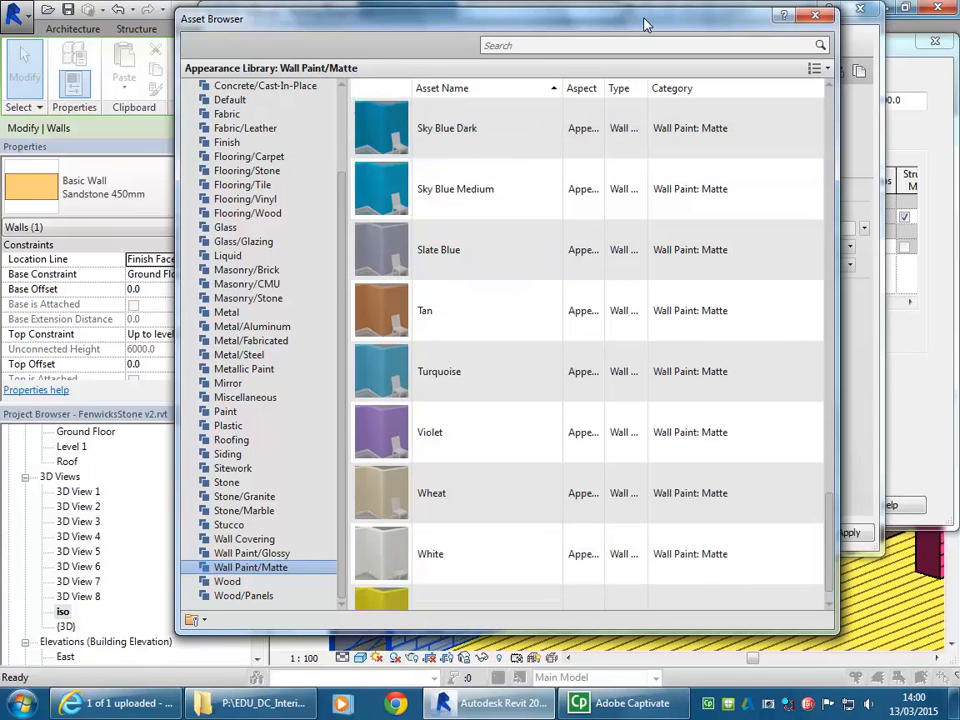
- Uncover the material's appearance settings to check the replaced asset, and close the Asset Browser
left_click_drag(647, 26, 398, 28)
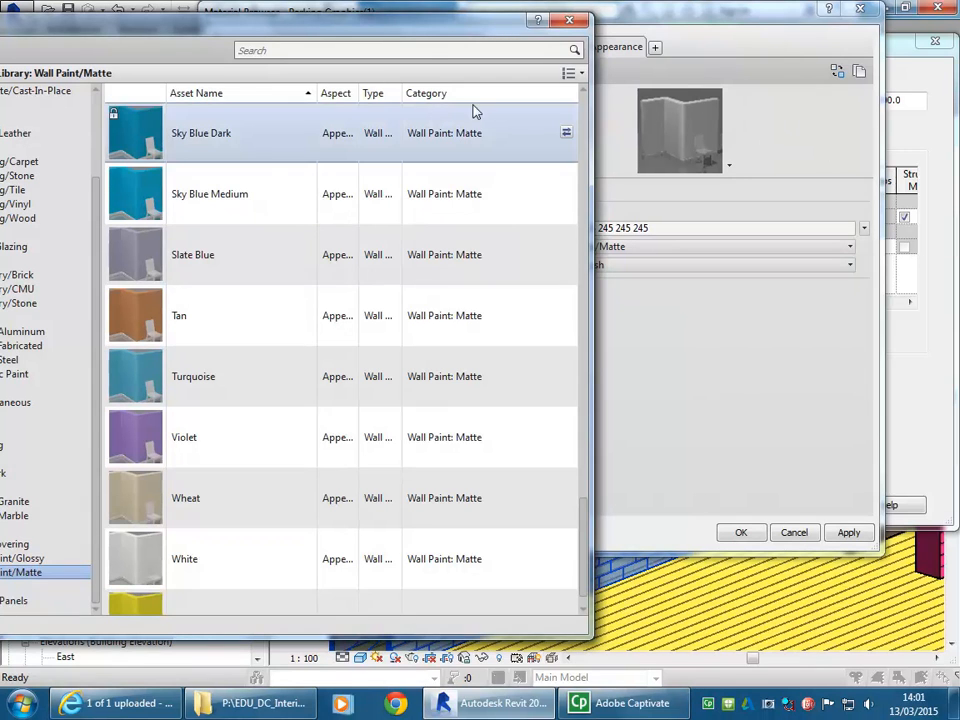
left_click_drag(407, 26, 525, 196)
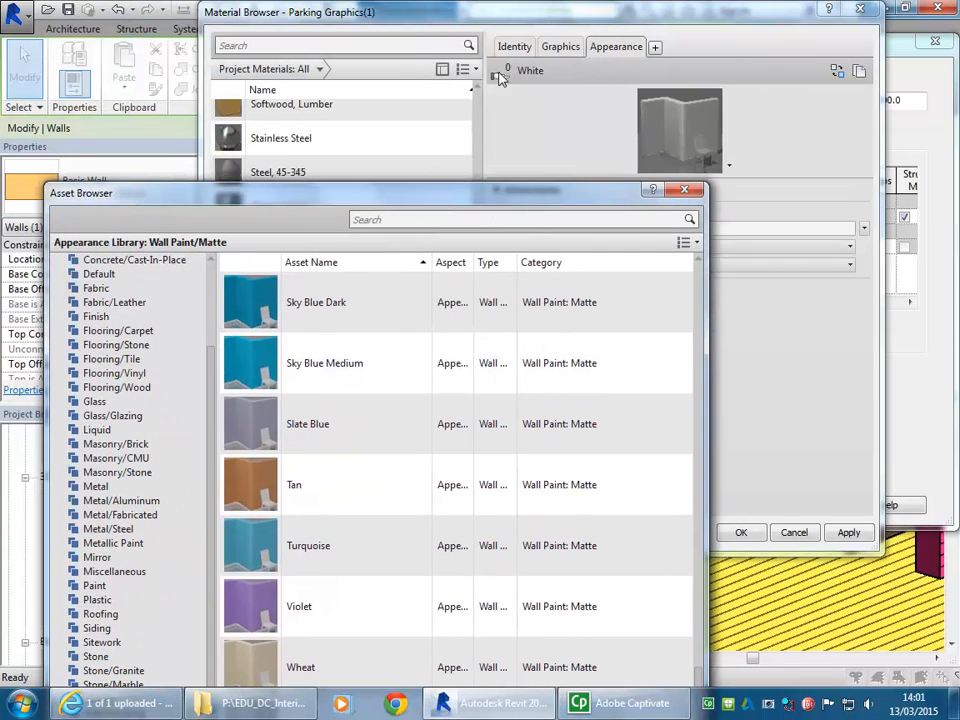
left_click_drag(514, 194, 522, 16)
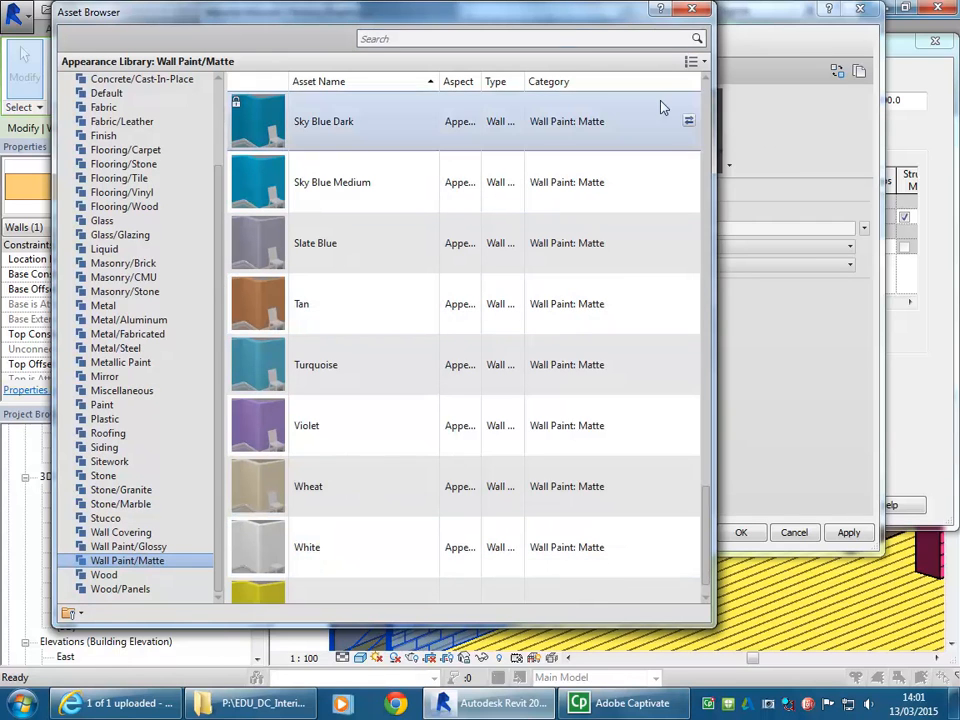
left_click_drag(713, 141, 508, 149)
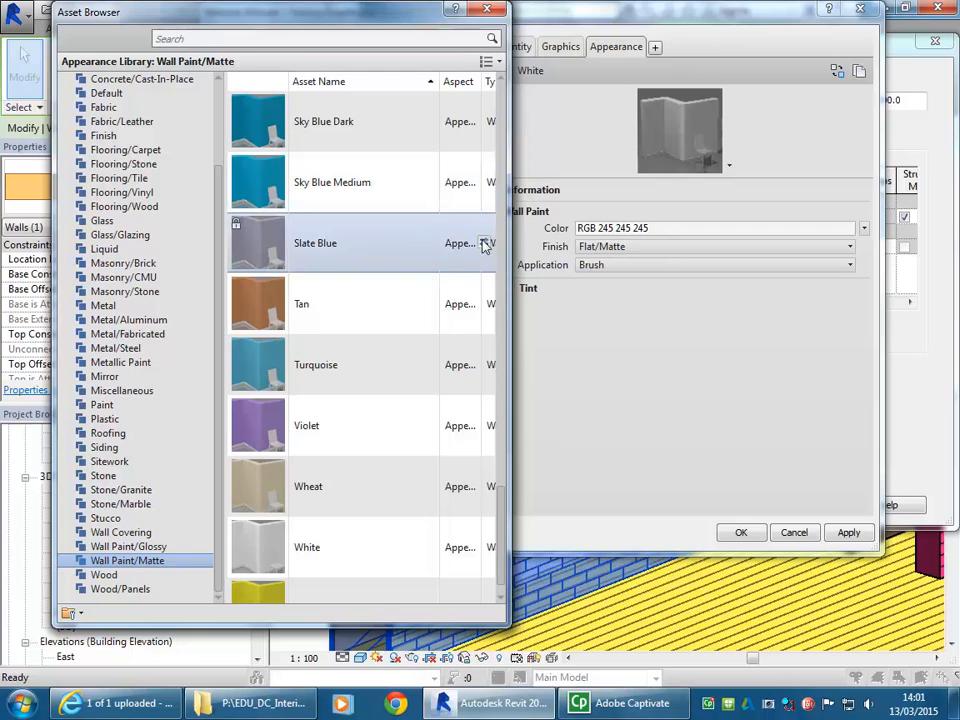
left_click(487, 12)
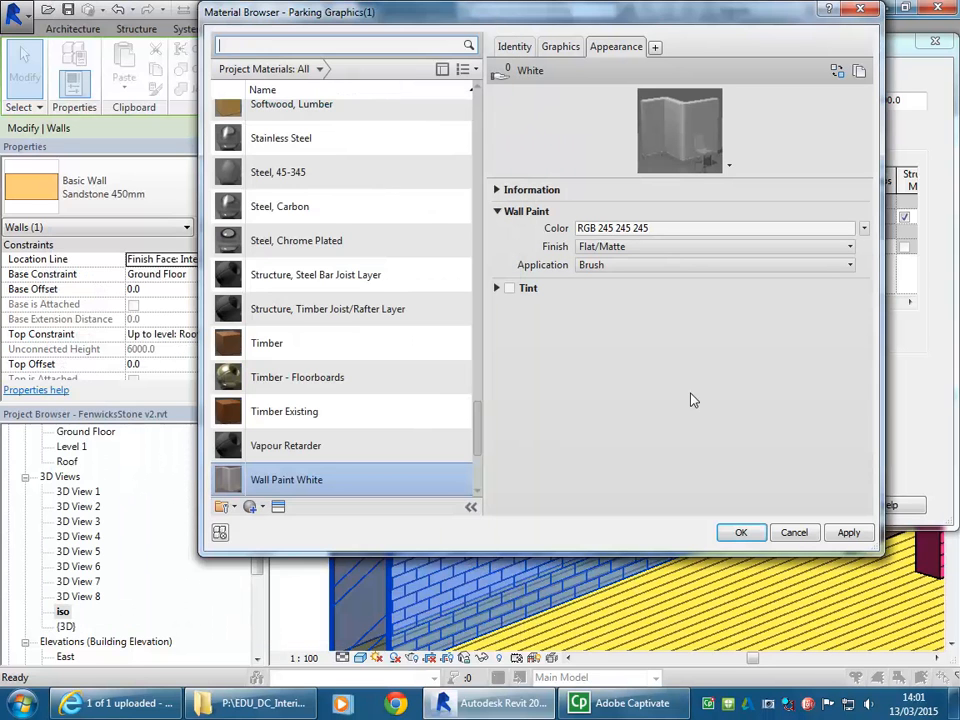
- Accept the Wall Paint White material and the wall type changes, and view the painted interior as a whole
left_click(741, 533)
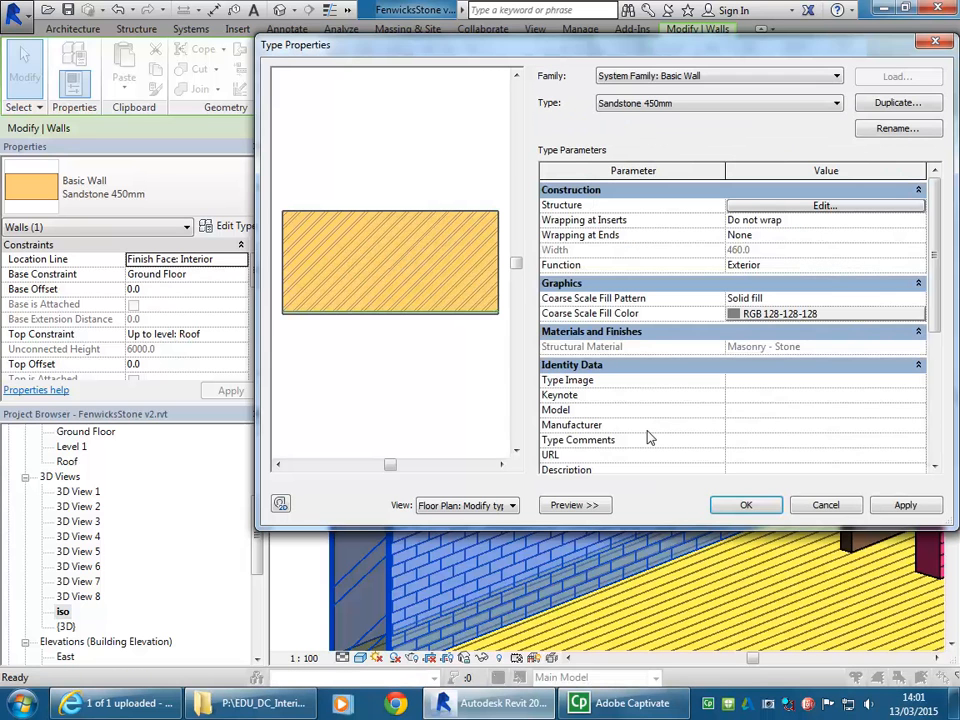
left_click(746, 505)
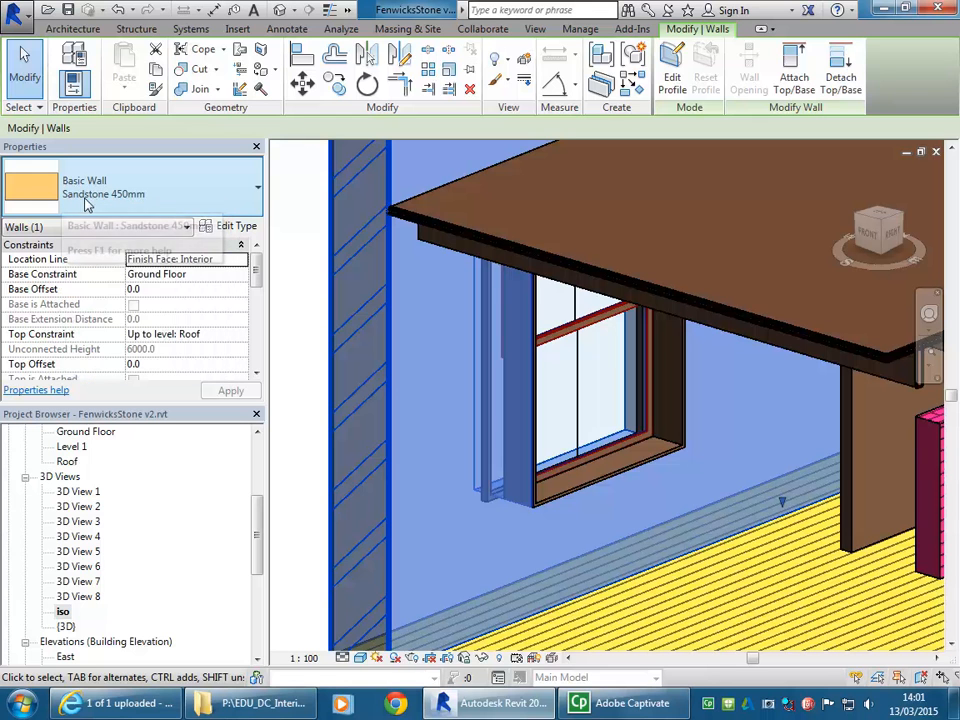
left_click(305, 393)
scroll(439, 349, "down", 5)
middle_click_drag(534, 307, 521, 300, "shift")
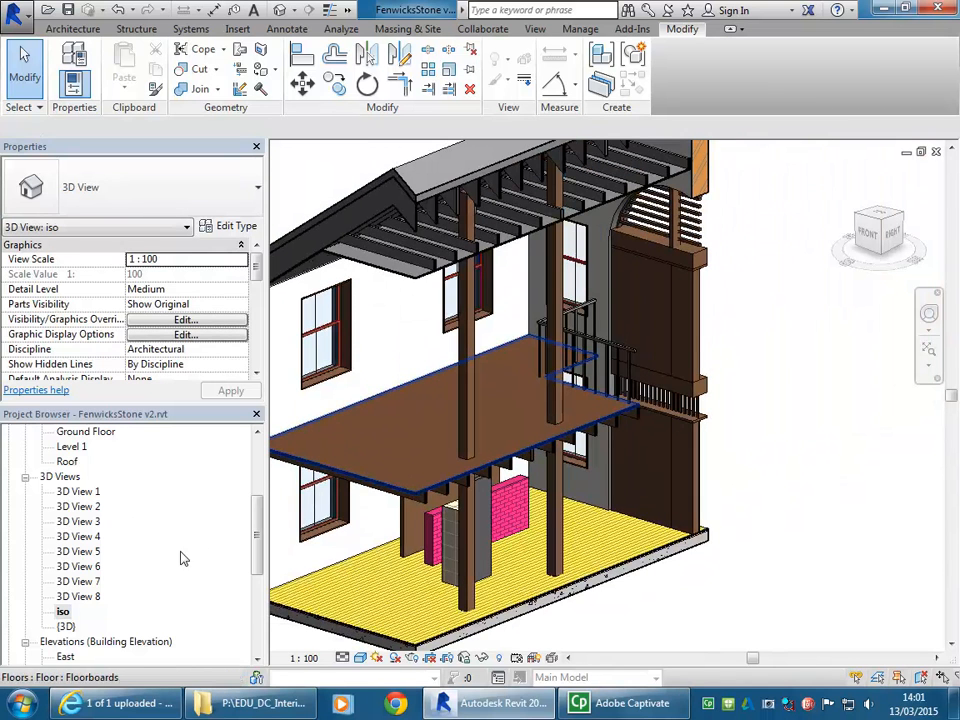
- Open the {3D} view and examine the exterior stone faces and the wall type of the long side wall
mouse_move(255, 553)
left_mouse_down()
mouse_move(257, 463)
mouse_move(255, 542)
left_mouse_up()
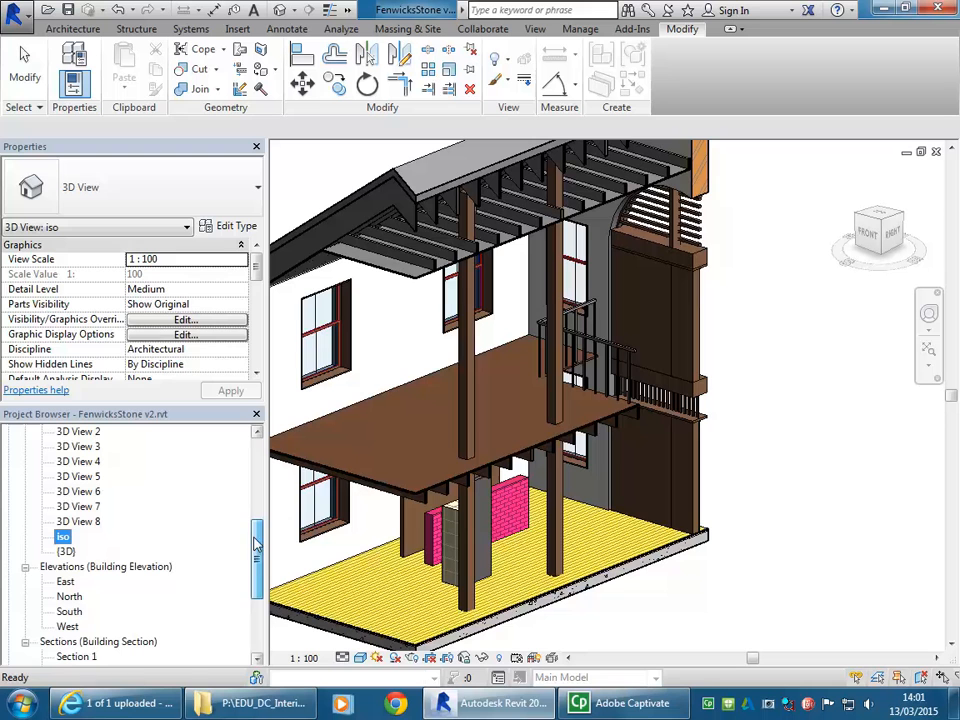
double_click(65, 552)
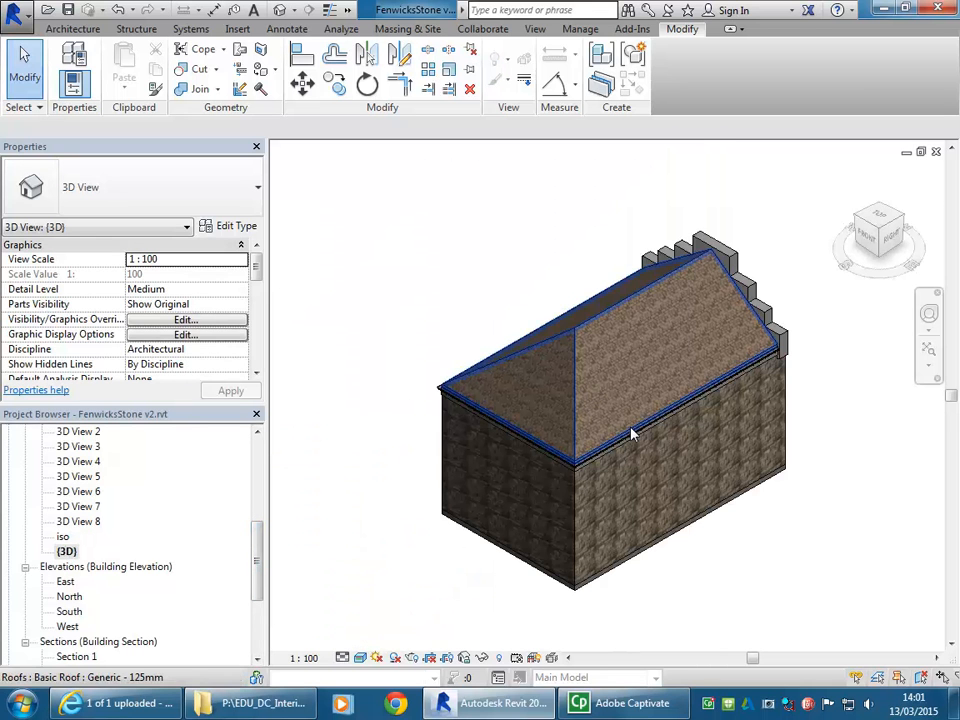
middle_click_drag(720, 450, 850, 515, "shift")
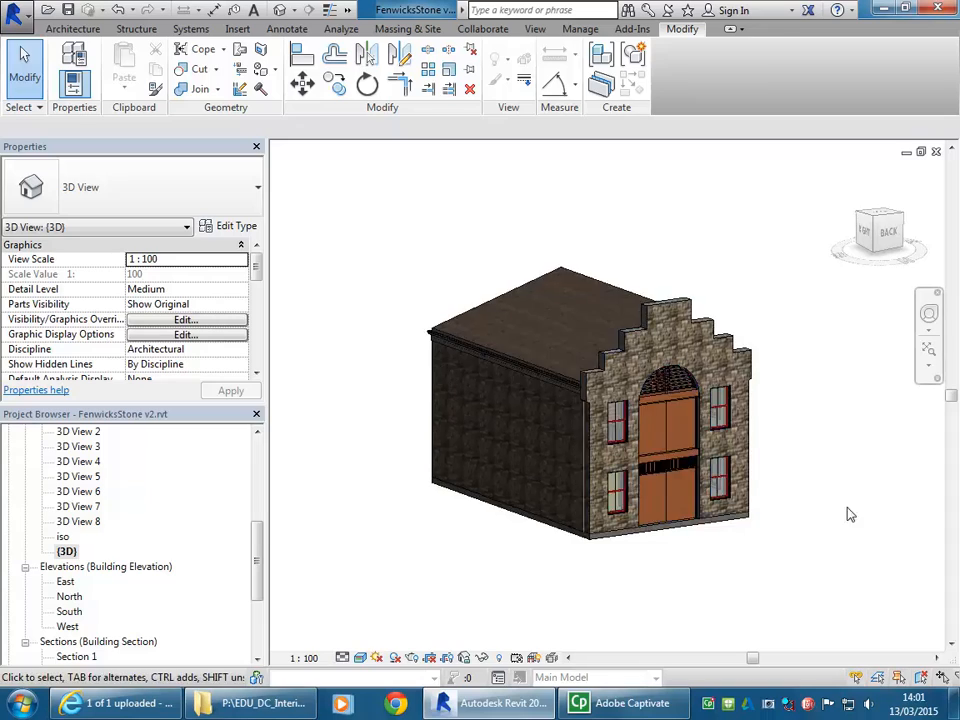
scroll(850, 515, "up", 3)
middle_click_drag(671, 459, 753, 516, "shift")
middle_click_drag(615, 452, 720, 465)
scroll(720, 465, "up", 1)
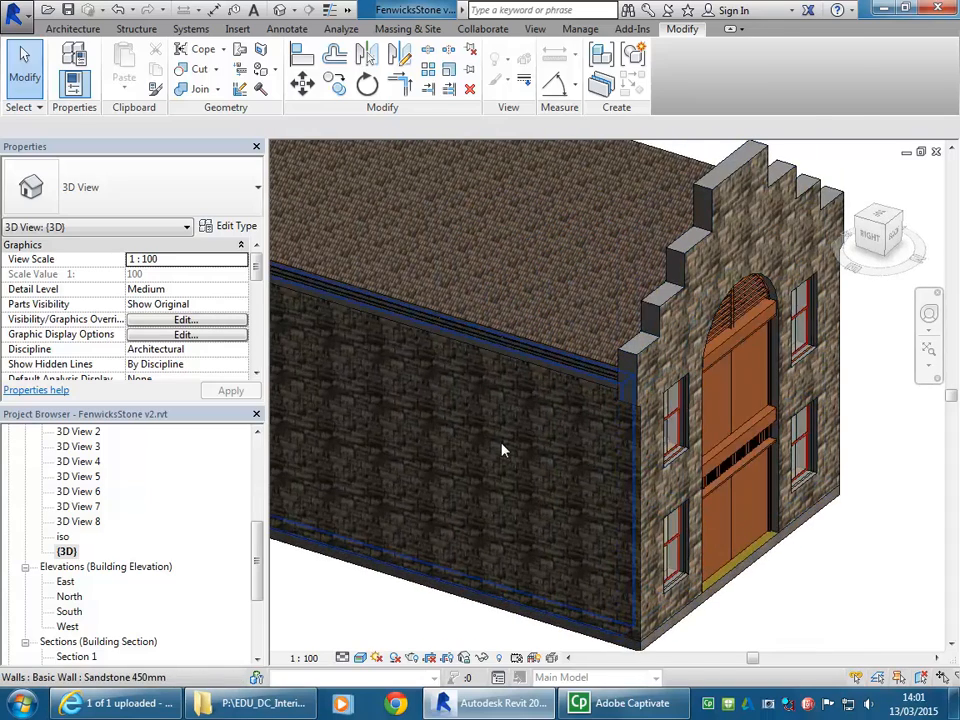
left_click(503, 450)
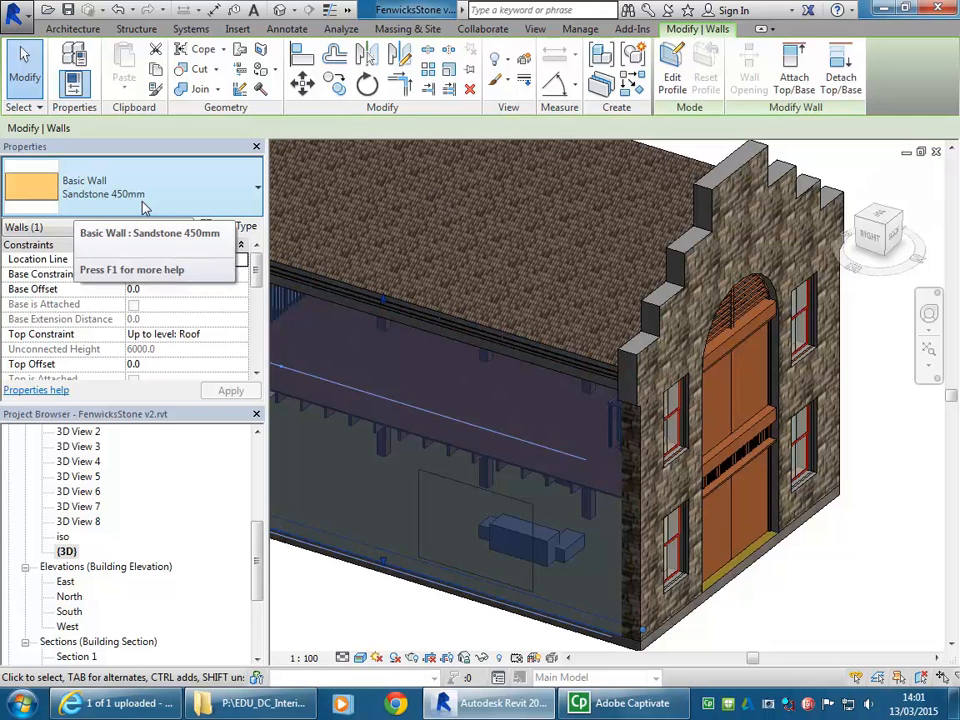
key("Escape")
- Return to the iso view and examine the interior faces of the gable and window walls
mouse_move(259, 579)
left_mouse_down()
mouse_move(259, 546)
mouse_move(257, 575)
left_mouse_up()
scroll(257, 575, "down", 2)
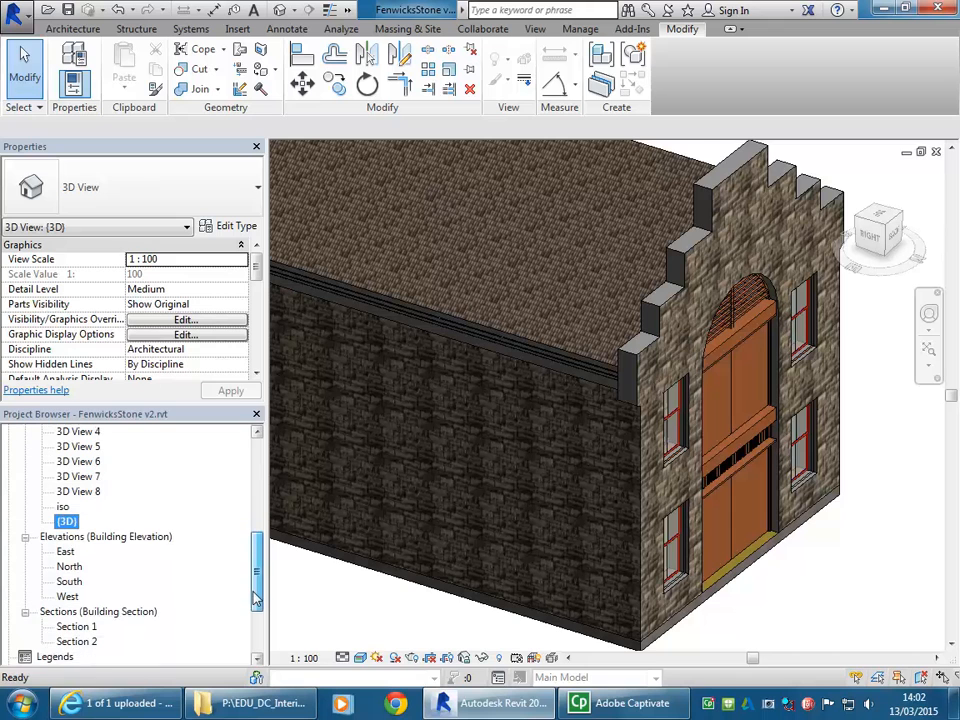
left_click(64, 508)
double_click(66, 512)
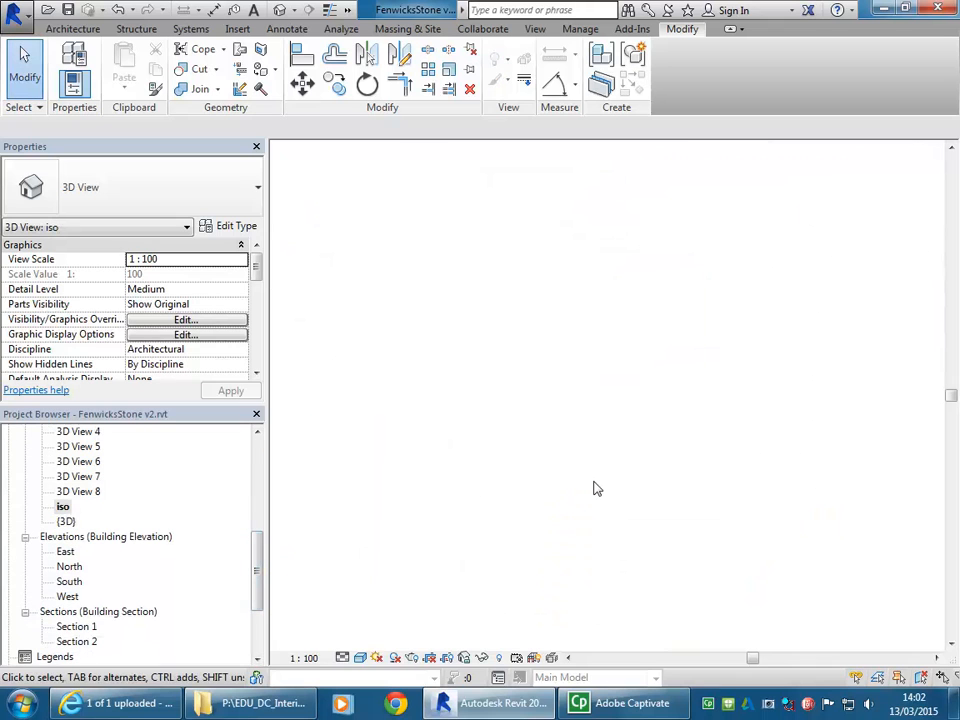
scroll(596, 254, "up", 4)
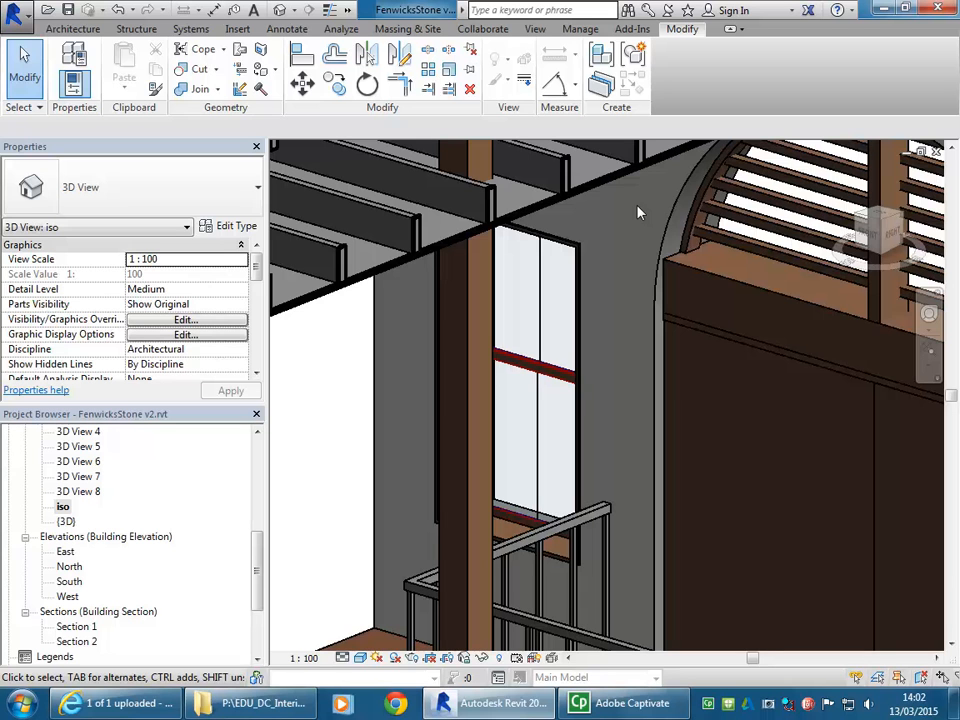
scroll(640, 212, "down", 4)
scroll(488, 366, "down", 1)
middle_click_drag(488, 366, 632, 292)
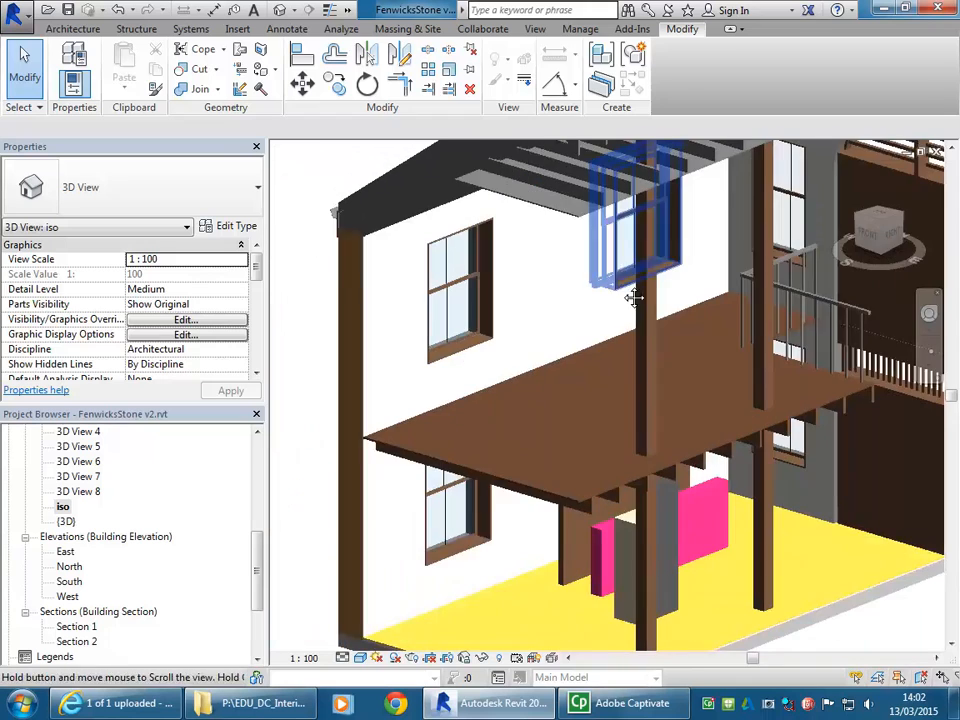
- Rename the wall type of the cut-through window wall to Sandstone 450mm Paint interior
left_click(365, 393)
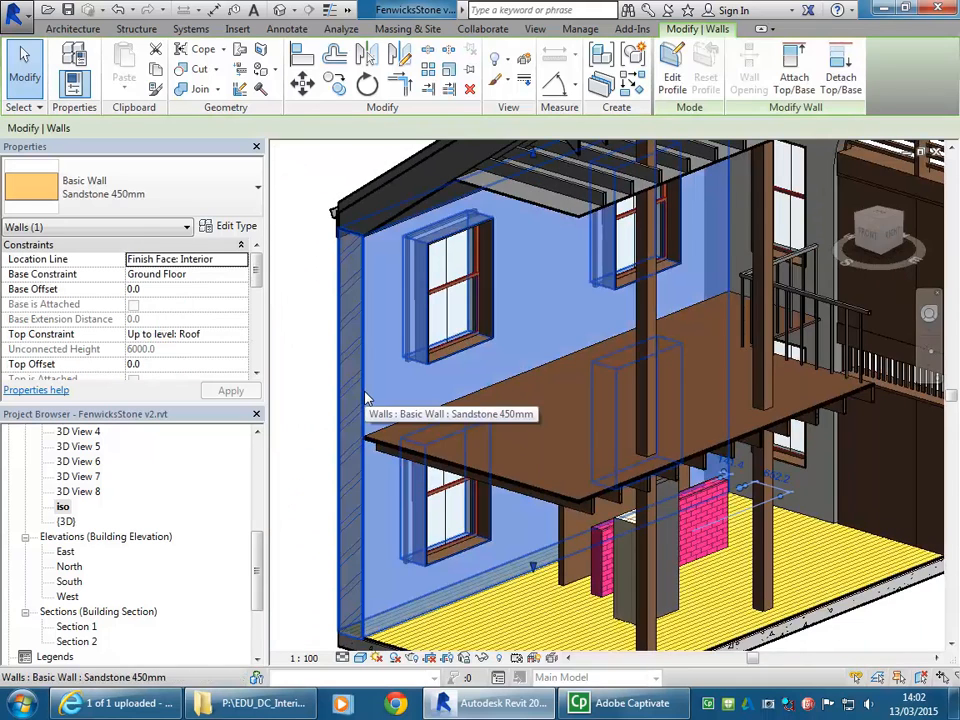
scroll(363, 380, "down", 1)
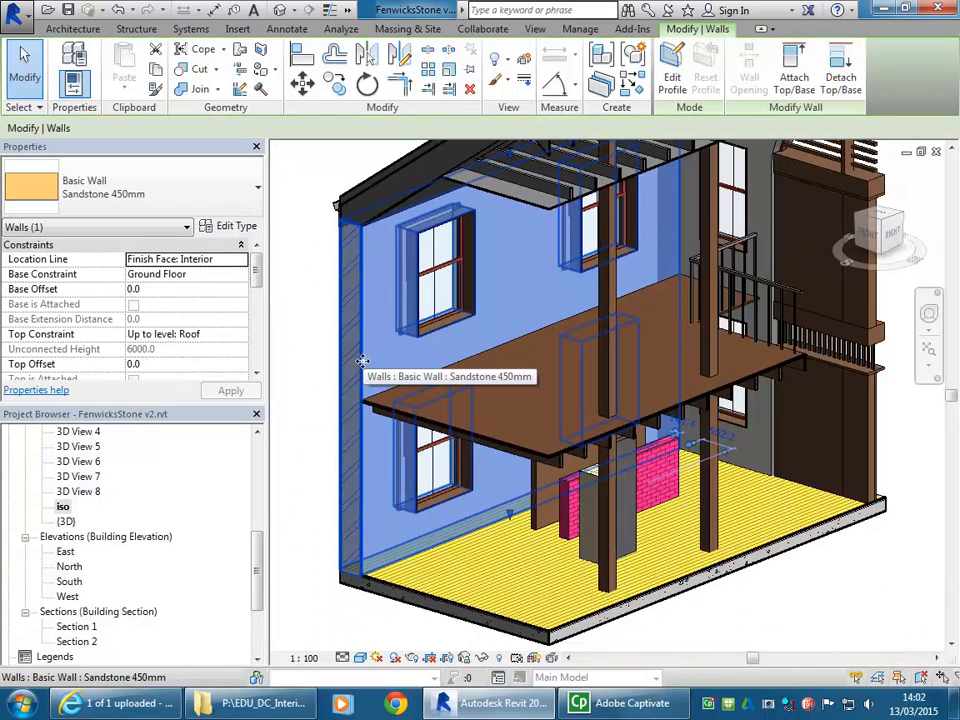
left_click(321, 446)
left_click(366, 371)
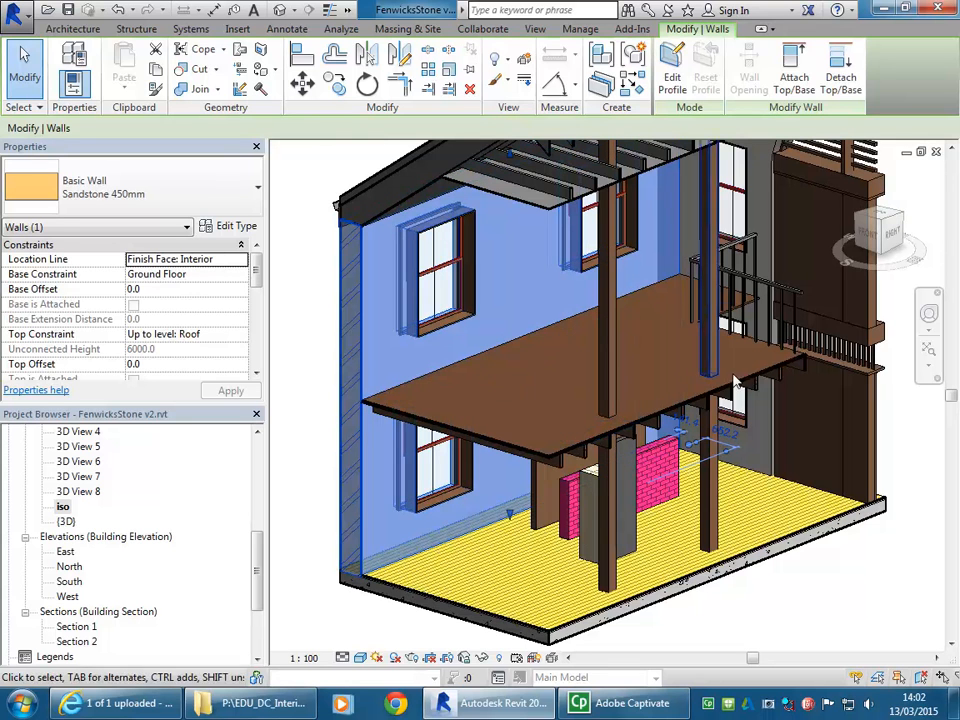
left_click(234, 228)
left_click_drag(425, 40, 291, 46)
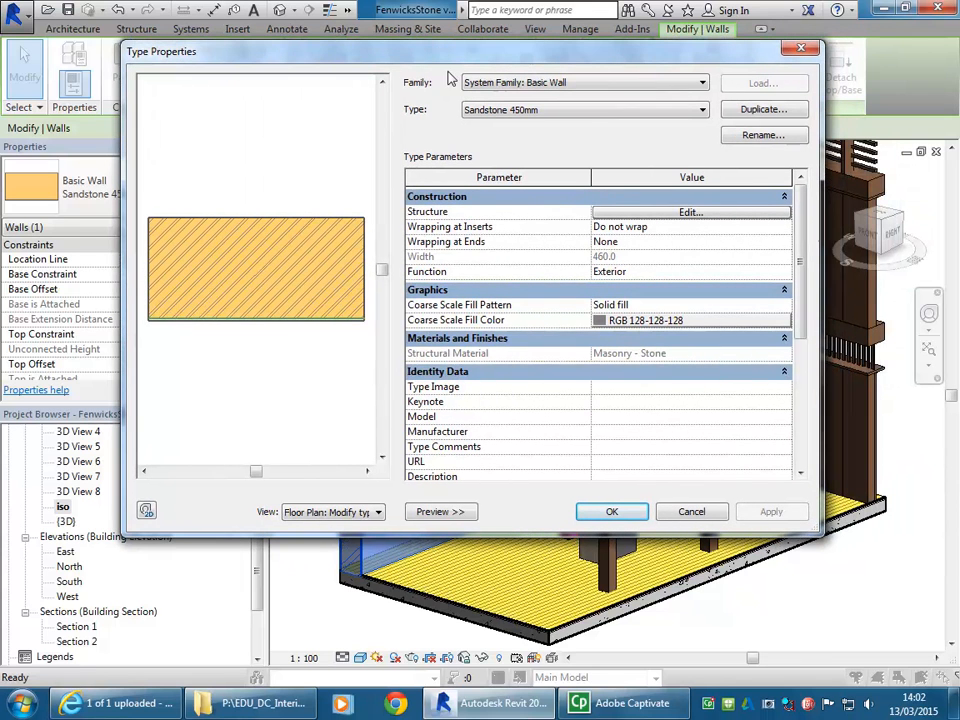
left_click(763, 137)
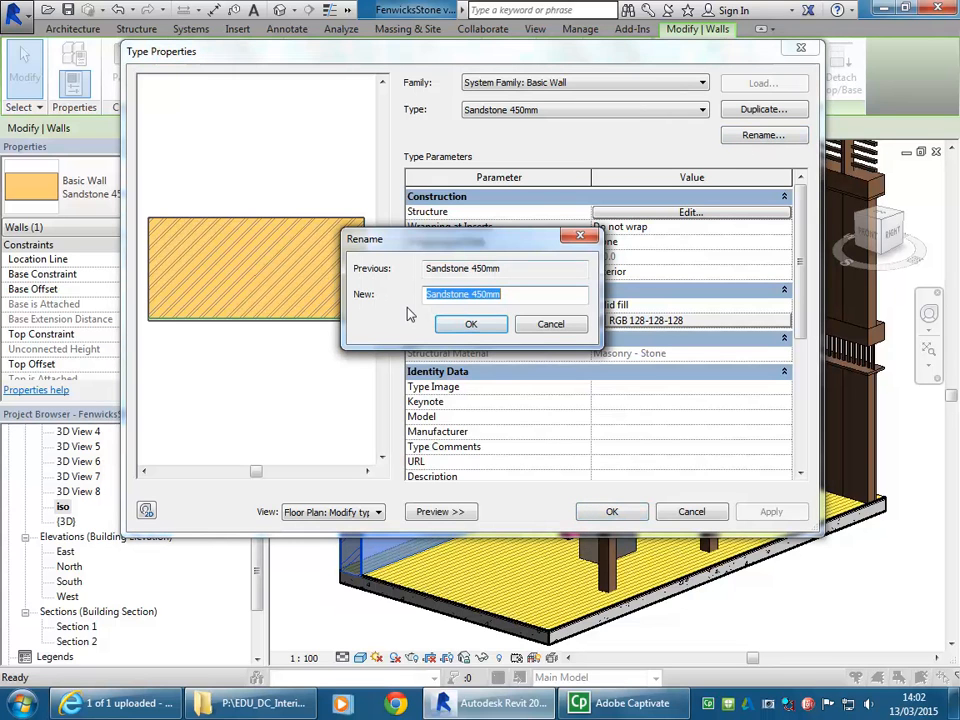
left_click(527, 296)
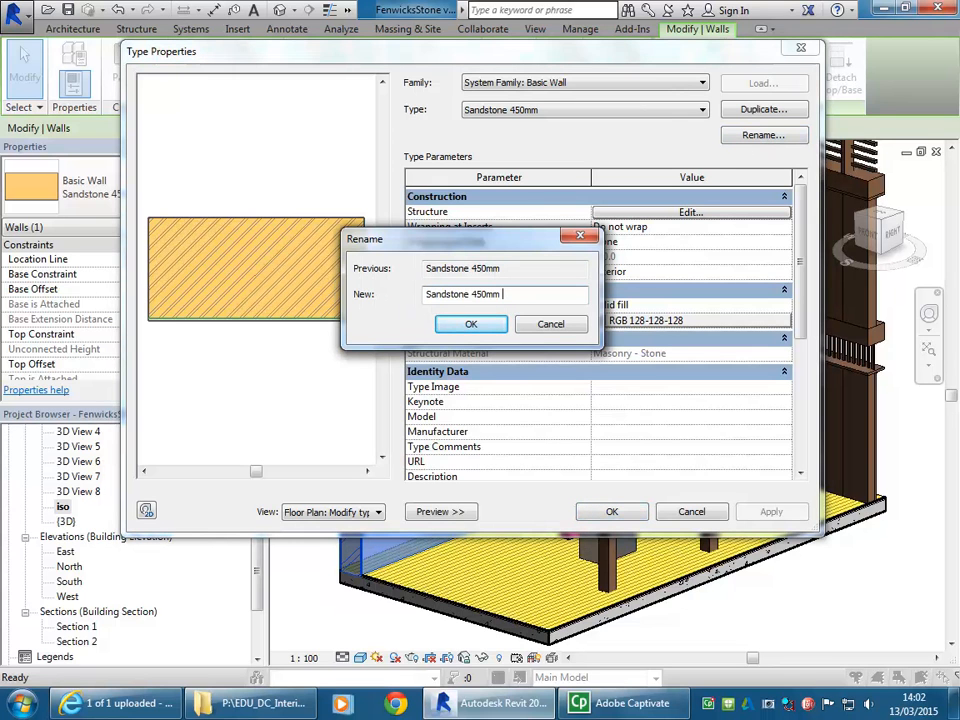
type("Paint interior")
left_click(471, 323)
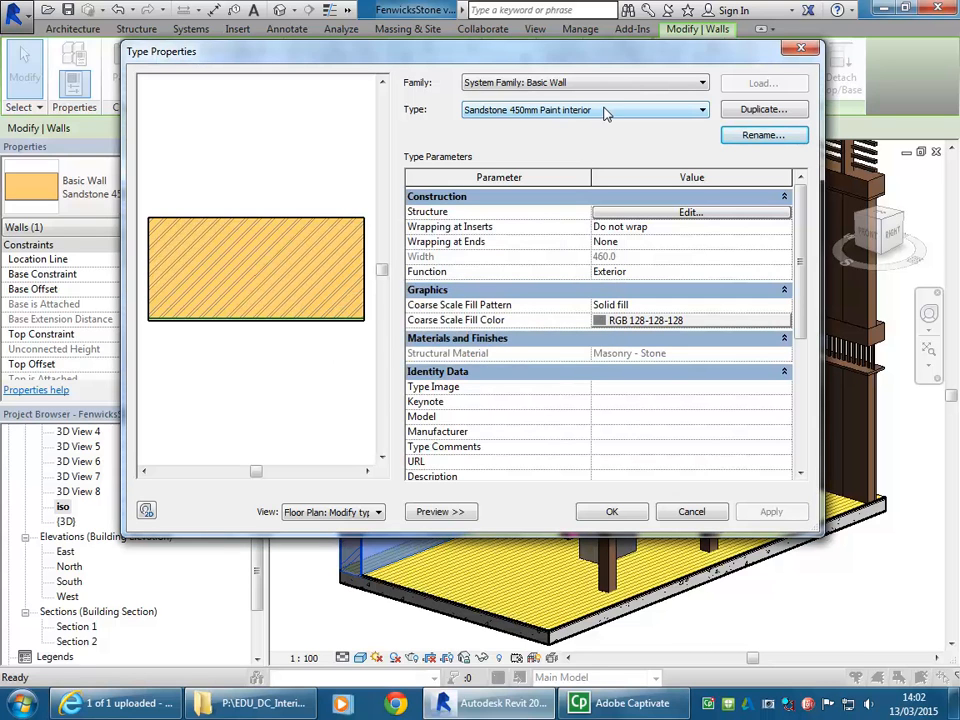
- Rename the wall type to Sandstone 450mm Paint interior white and accept the type properties
left_click(776, 137)
left_click(575, 297)
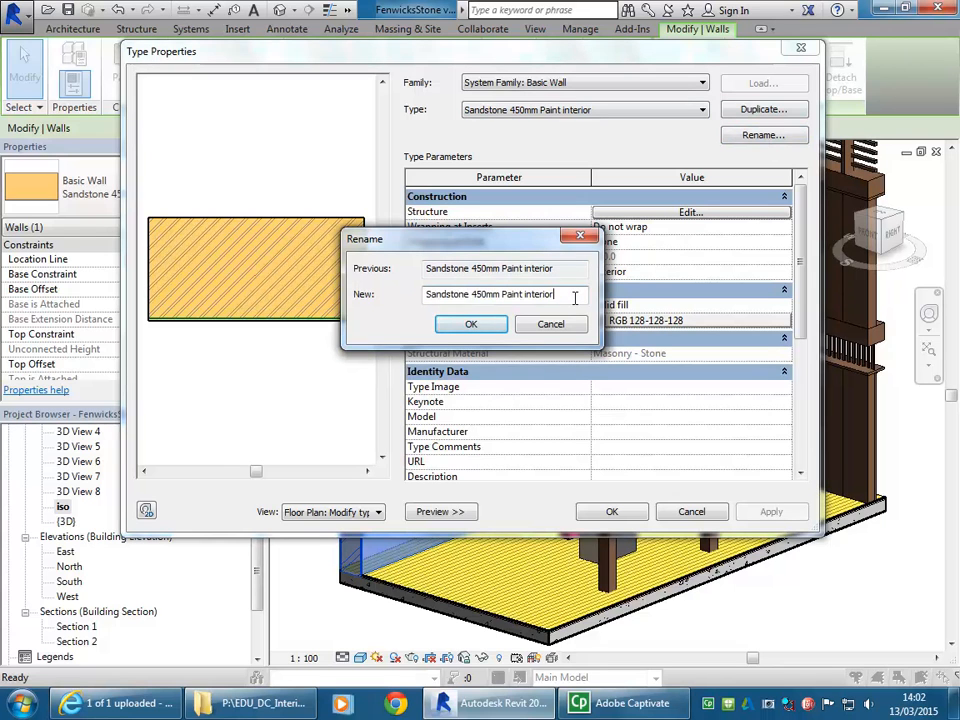
type("white")
left_click(470, 324)
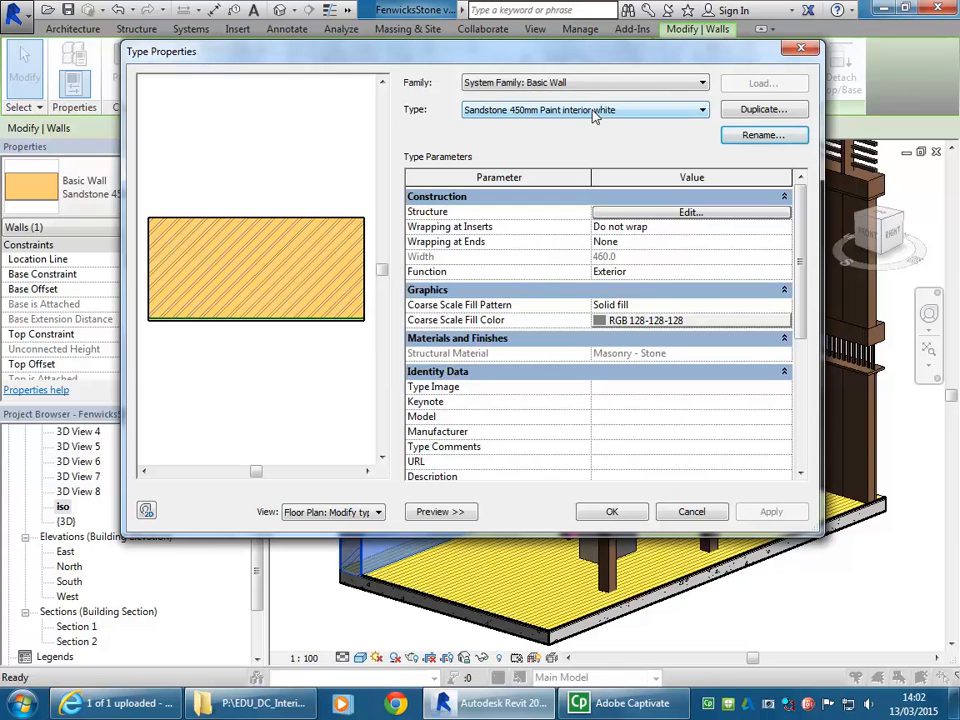
left_click(612, 512)
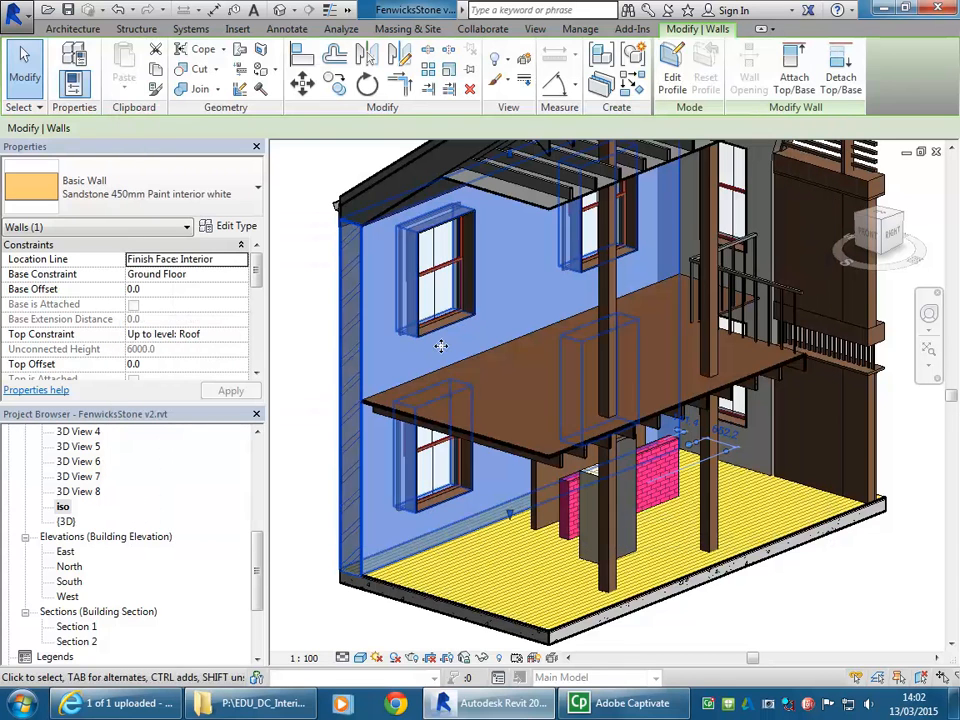
- Check the wall type of the wall with the arched door, and examine the layers in the long window wall's type structure
scroll(760, 225, "up", 4)
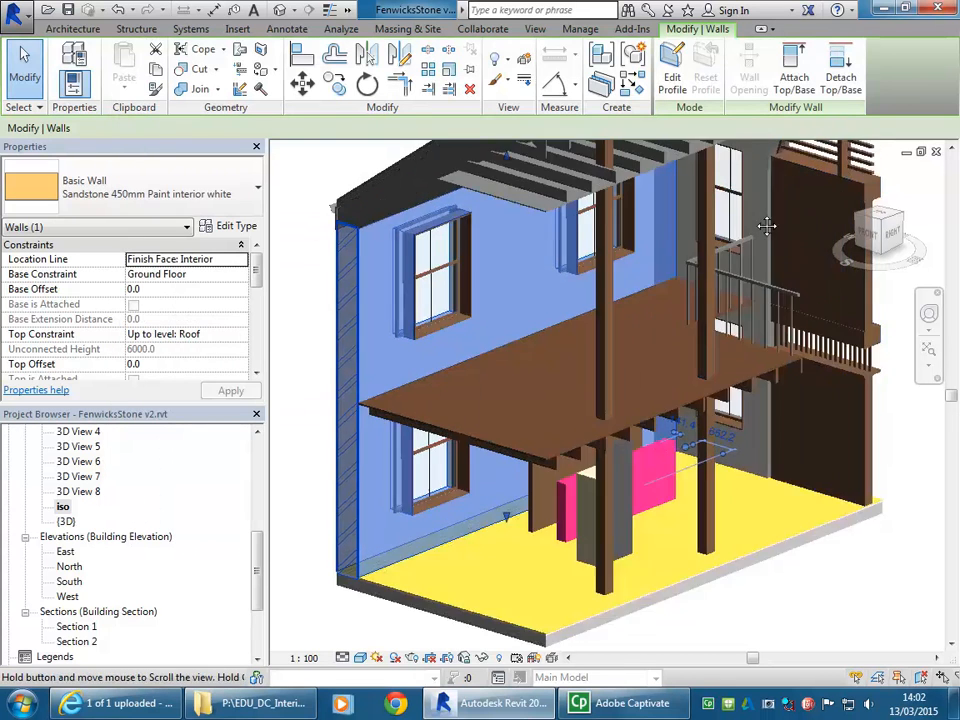
left_click(824, 190)
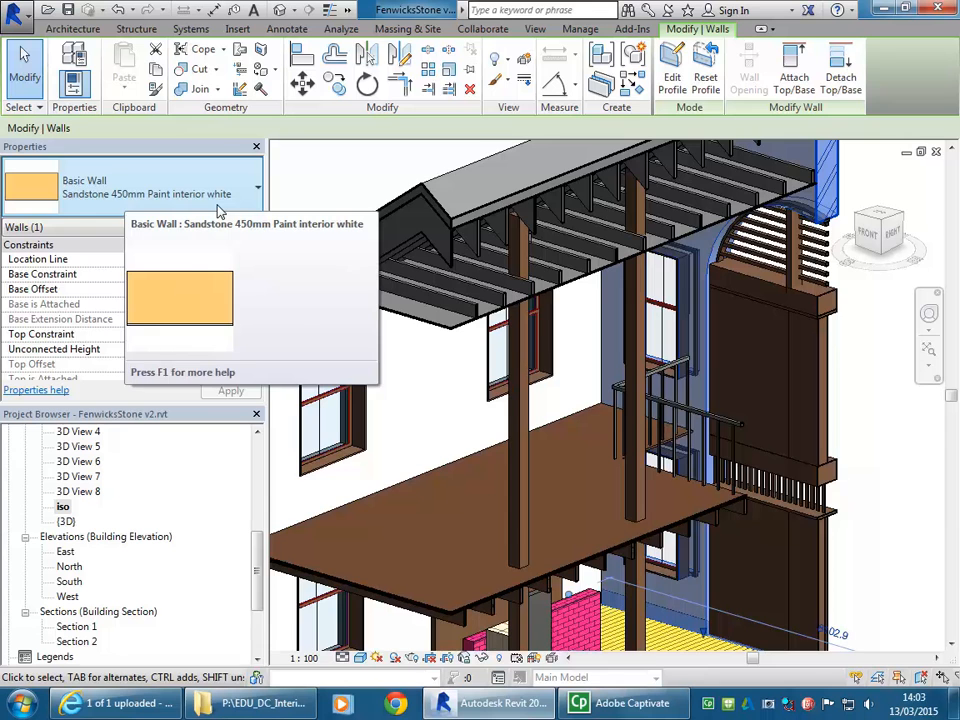
scroll(433, 435, "down", 1)
middle_click_drag(434, 436, 501, 377)
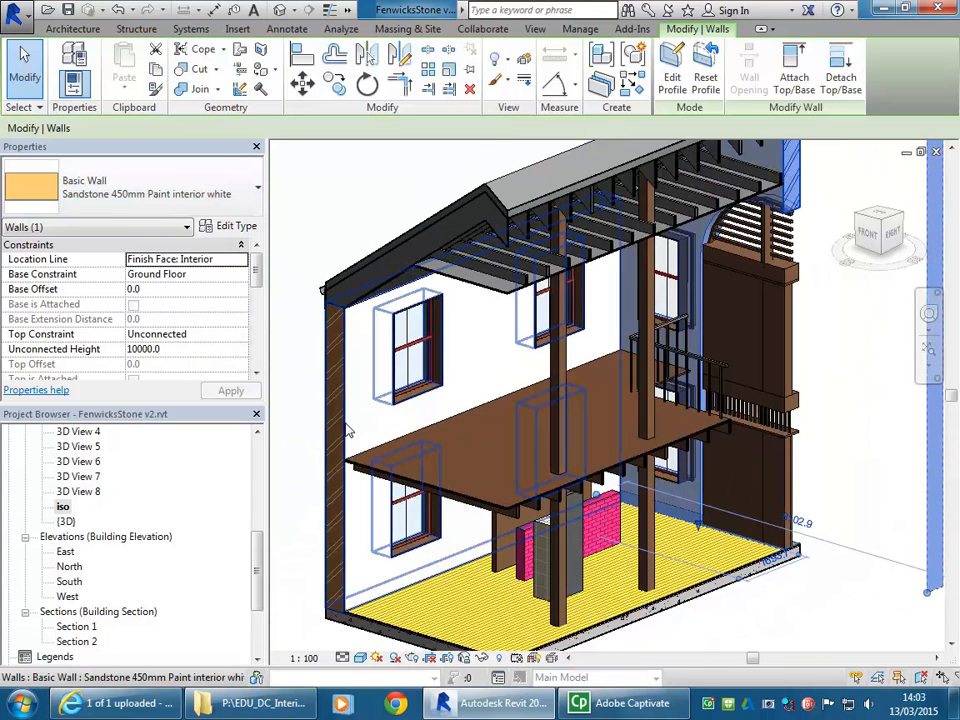
left_click(348, 431)
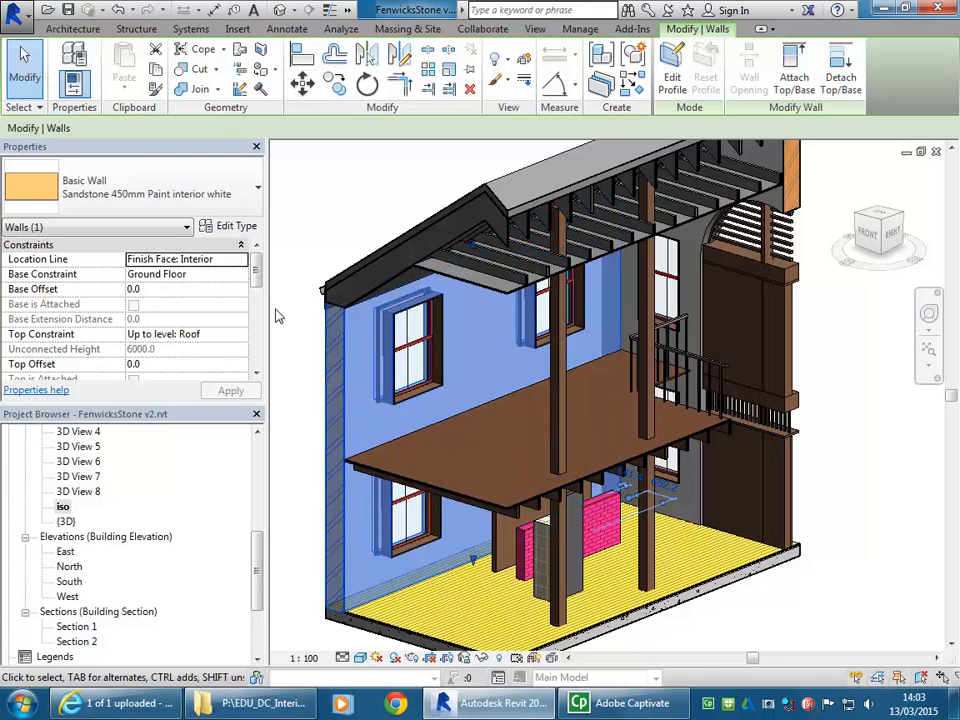
left_click(228, 227)
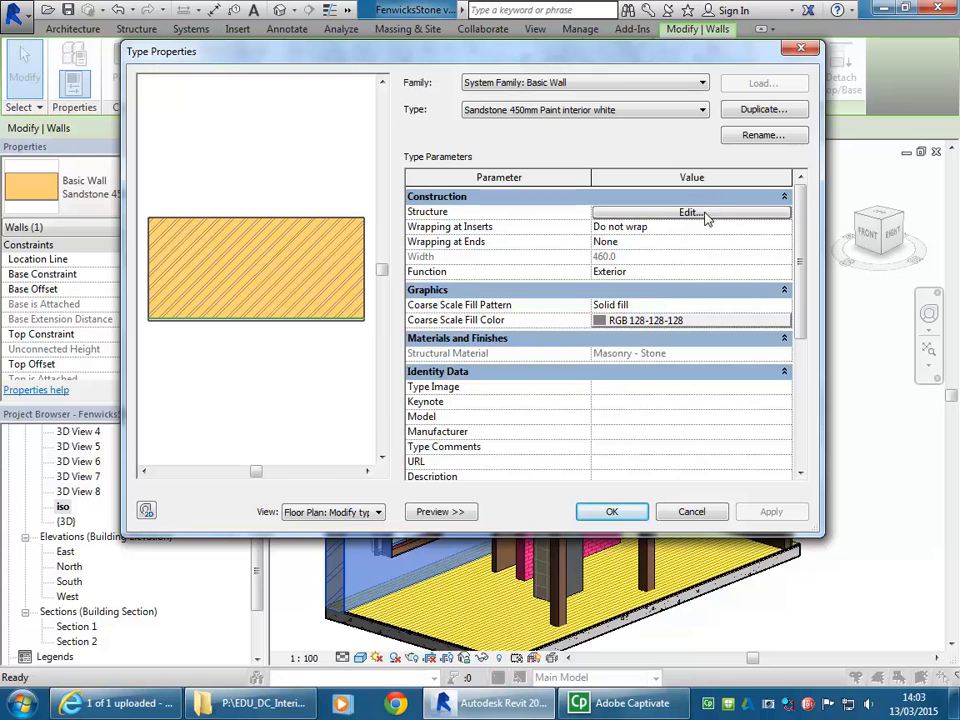
left_click(688, 213)
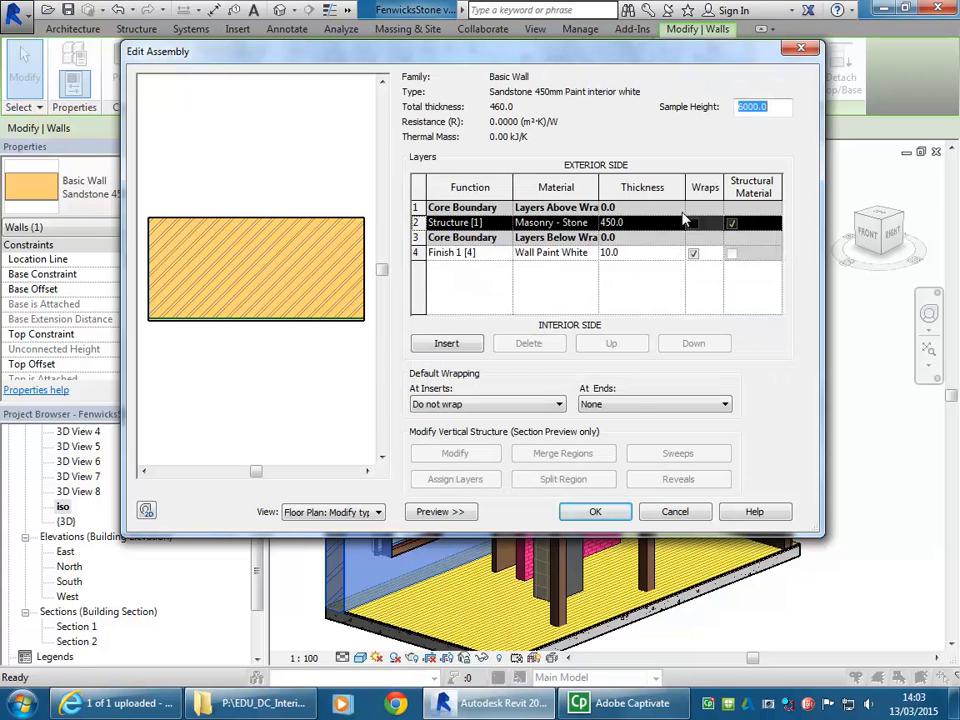
left_click(540, 254)
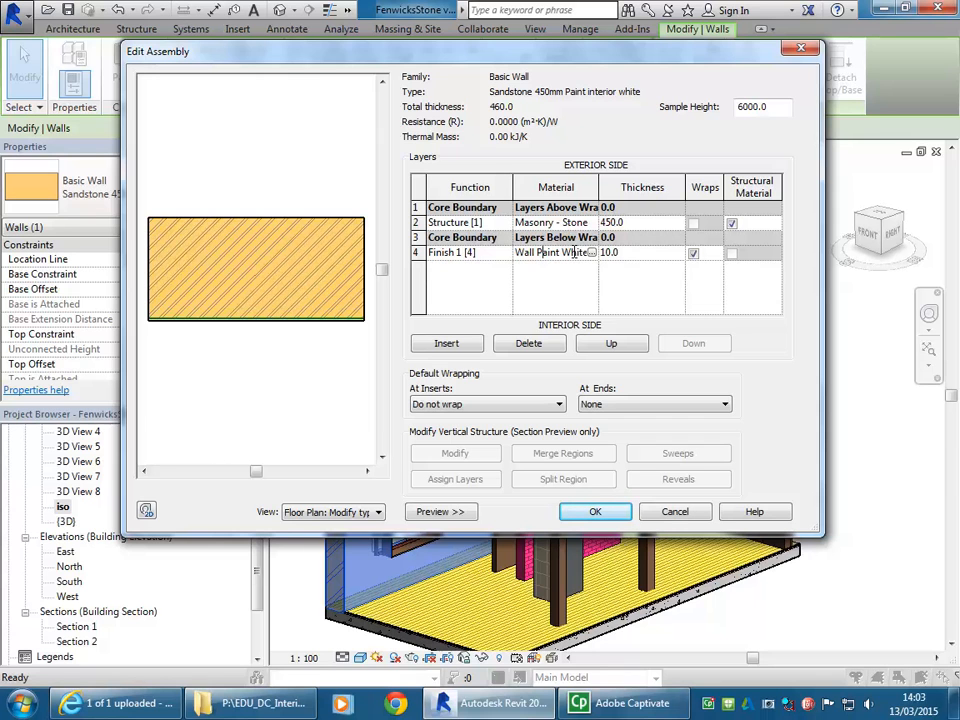
left_click(673, 512)
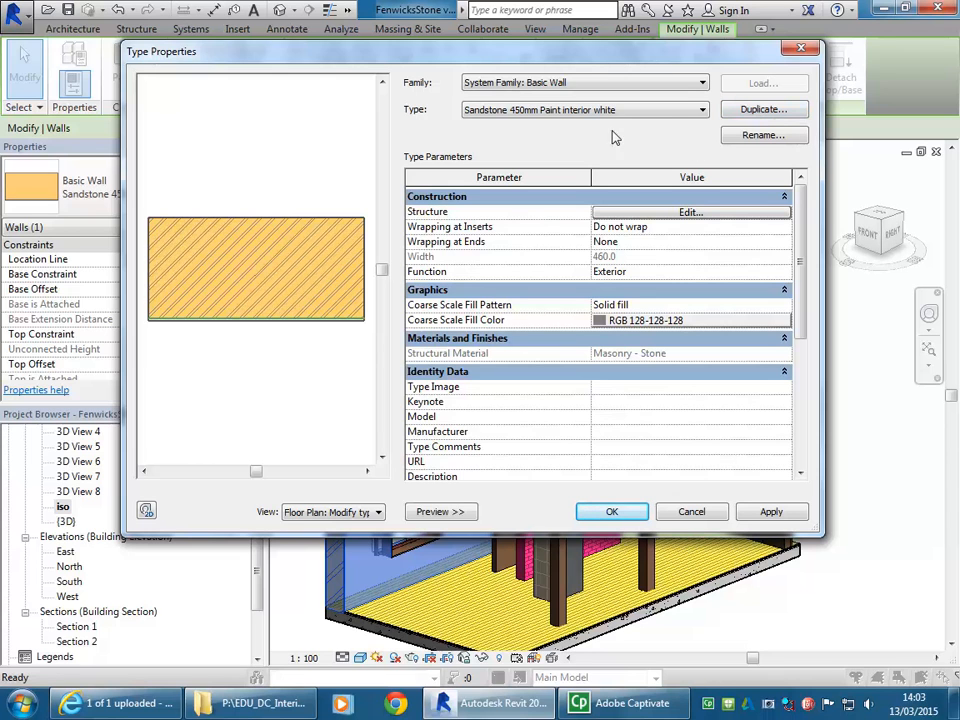
- Duplicate the window wall's type as Sandstone 450mm Paint interior red
left_click(787, 111)
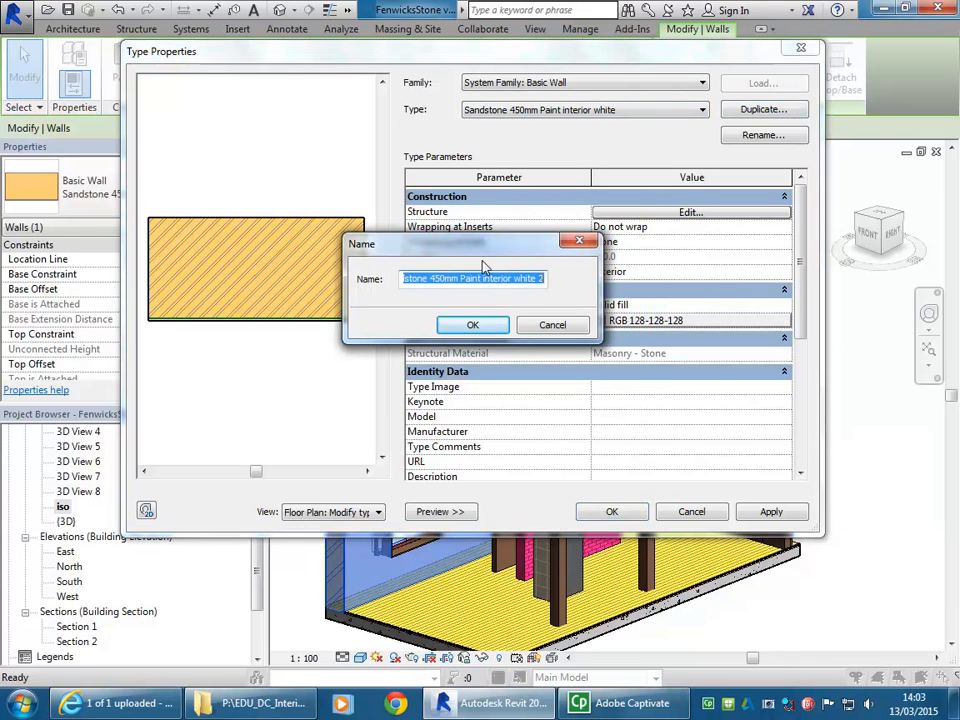
left_click_drag(512, 283, 566, 265)
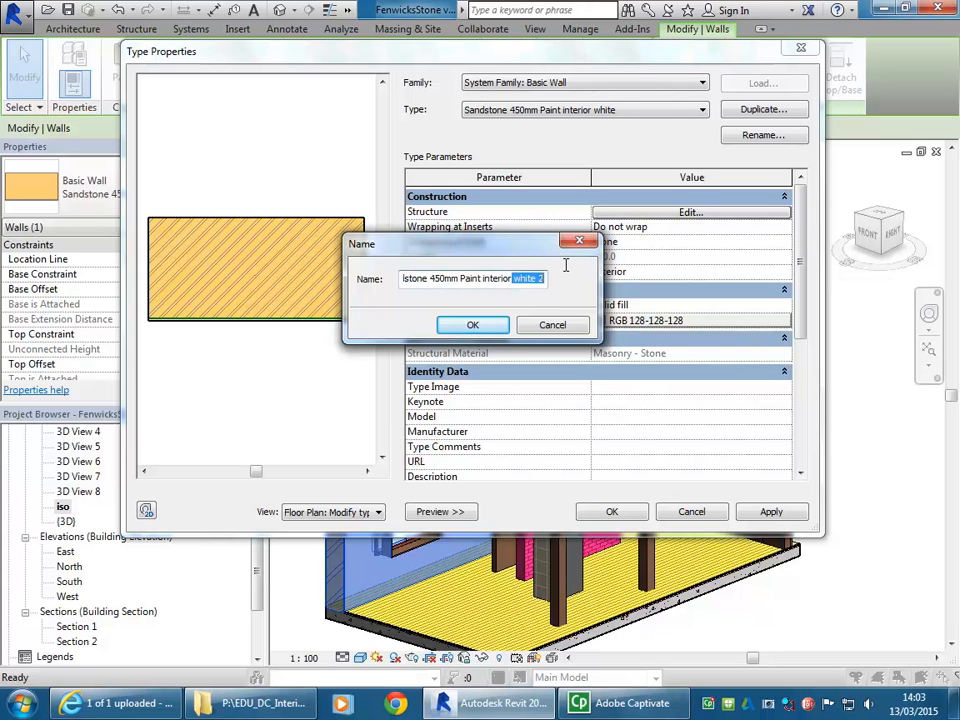
key("BackSpace")
type("red")
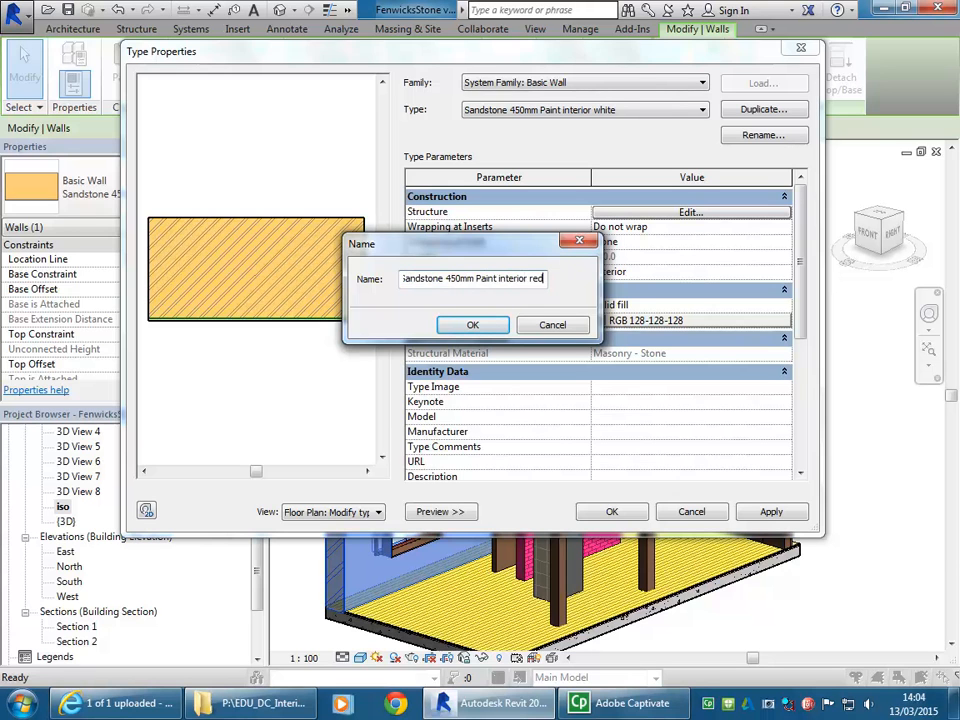
left_click(470, 325)
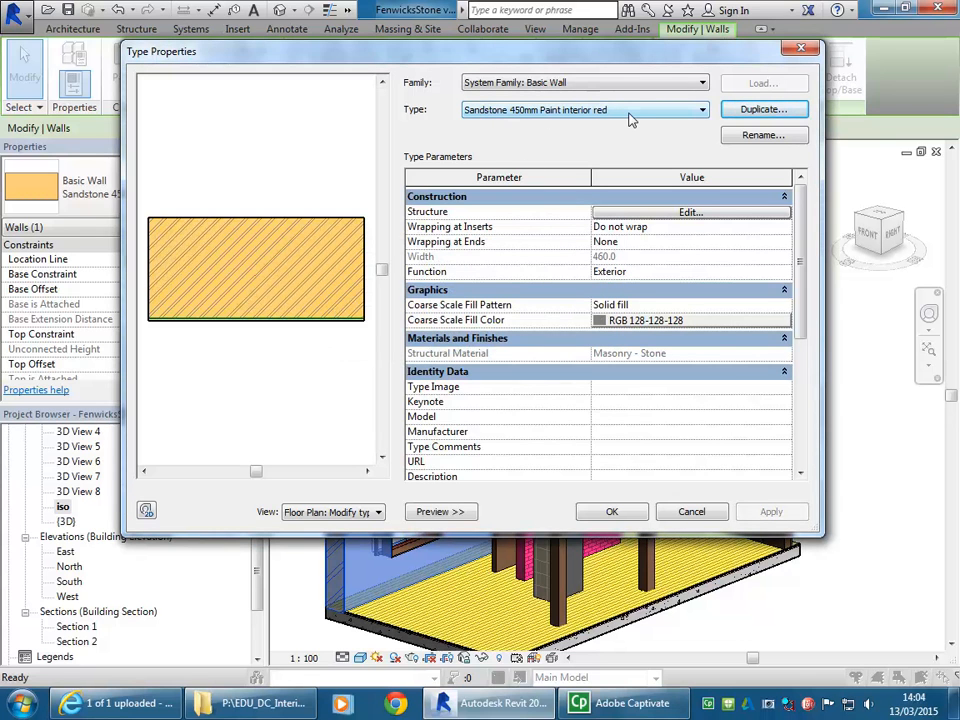
- For the new type's interior finish layer, duplicate the Wall Paint White material and name the copy Wall Paint Red
left_click(664, 213)
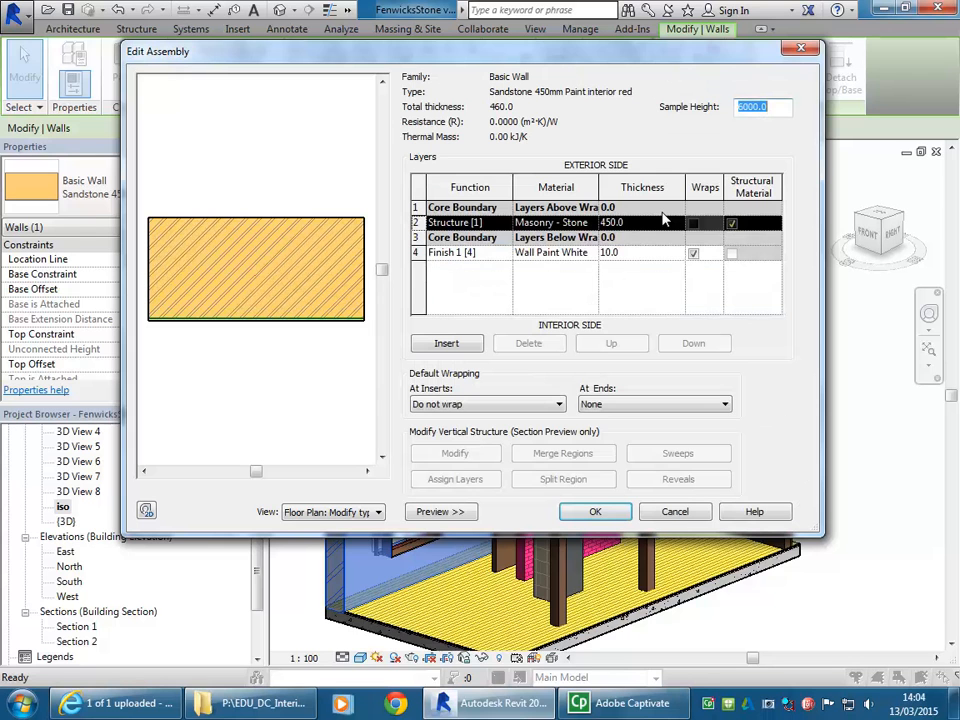
left_click(558, 253)
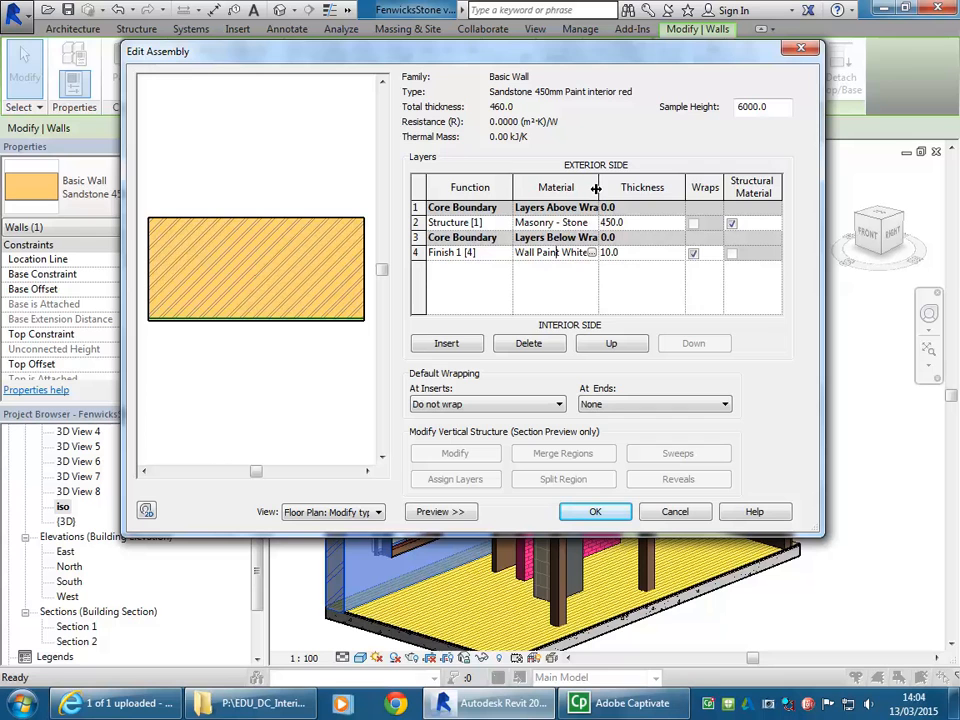
left_click_drag(598, 188, 626, 181)
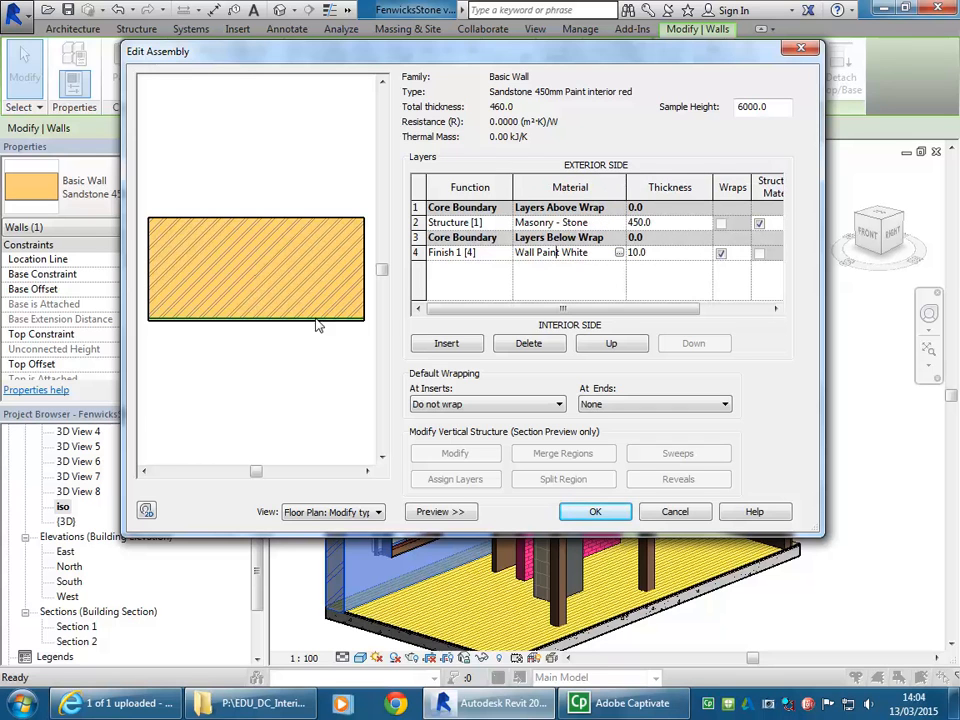
left_click(619, 253)
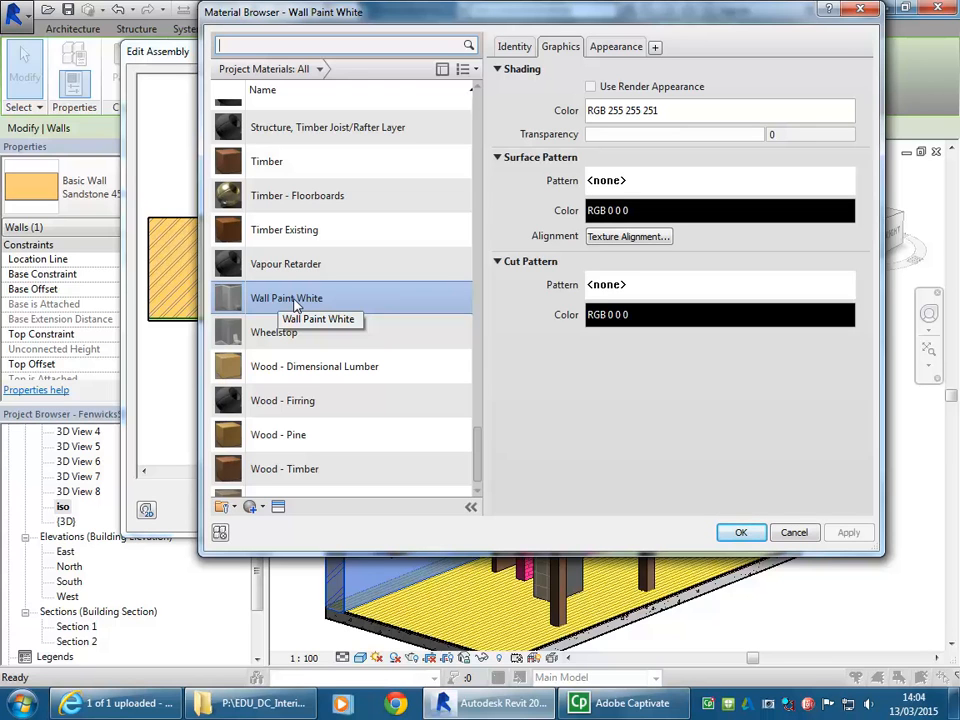
right_click(296, 305)
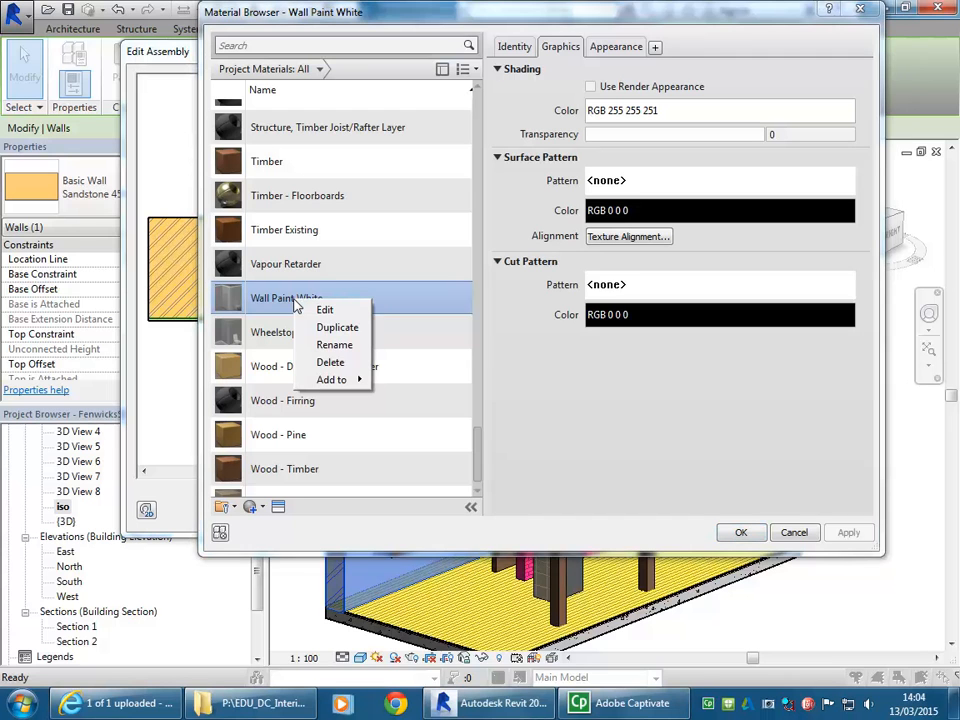
left_click(325, 327)
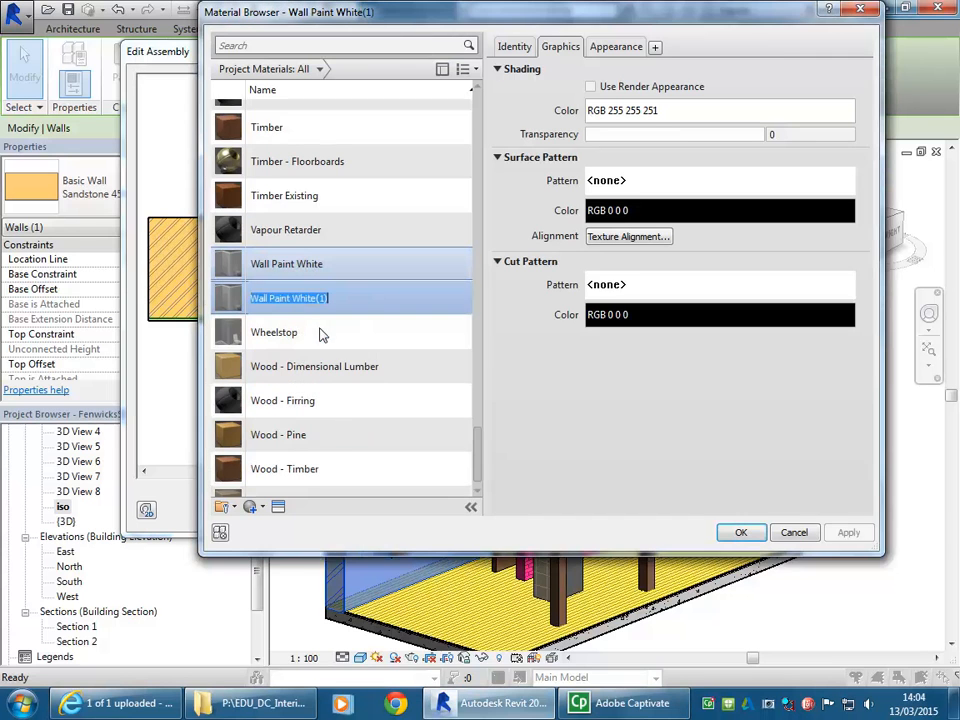
left_click_drag(291, 298, 361, 294)
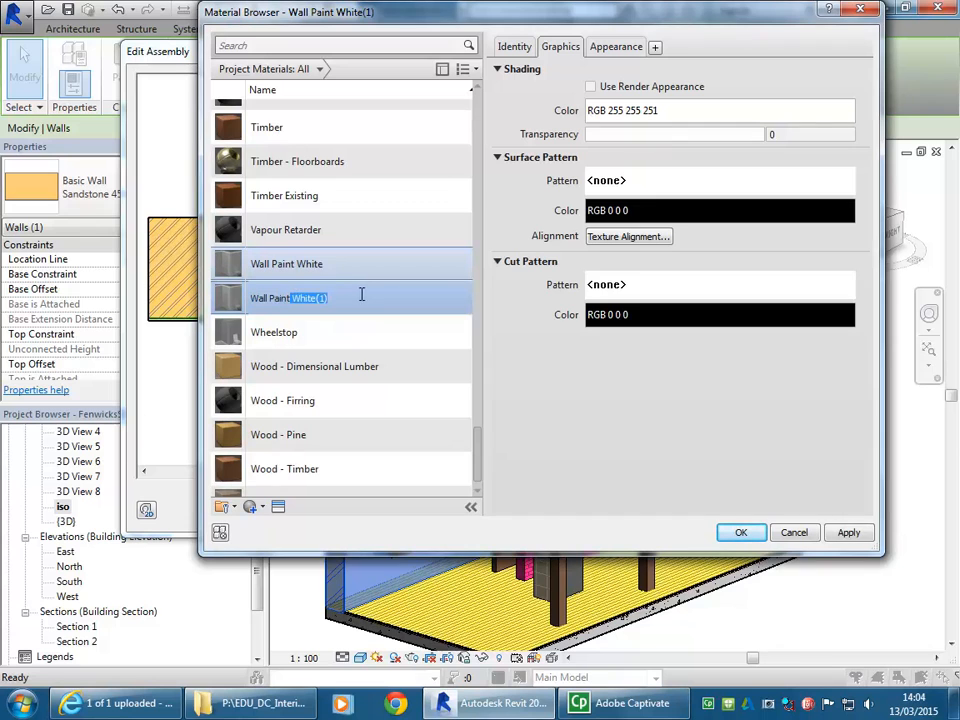
key("BackSpace")
key("Return")
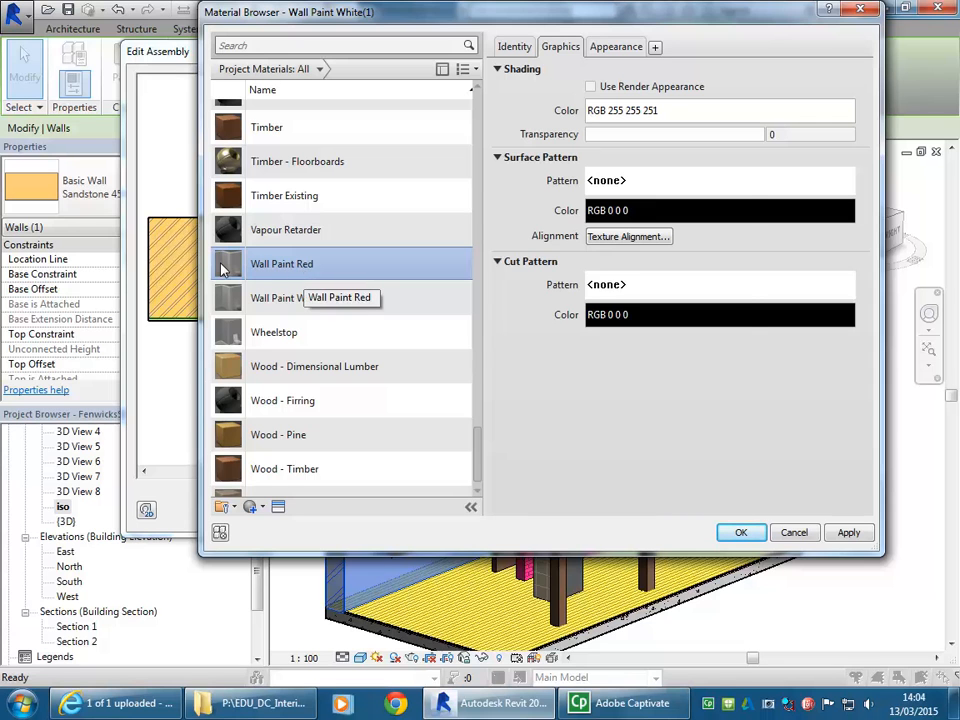
- Set the shading colour of Wall Paint Red to RGB 255 0 0, and accept the material and wall type changes
left_click(673, 112)
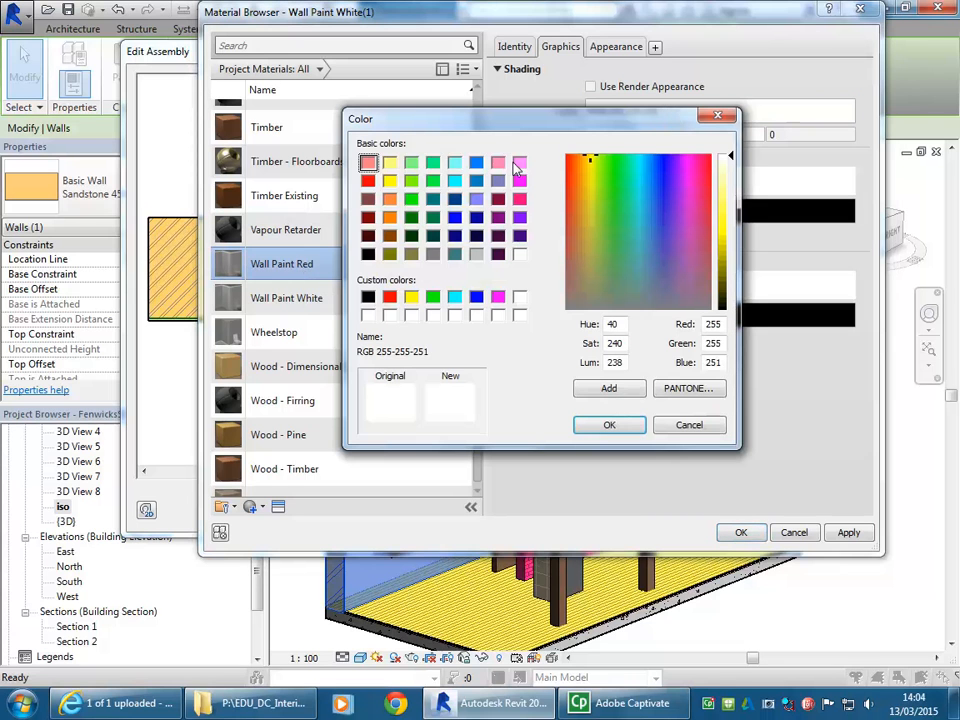
left_click(368, 181)
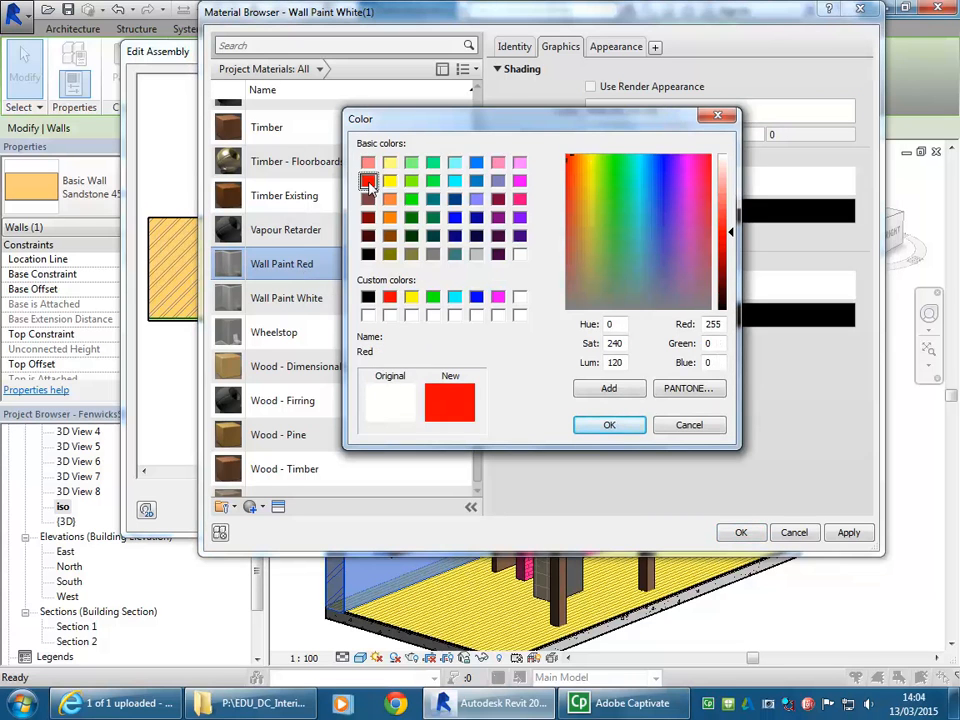
left_click(609, 426)
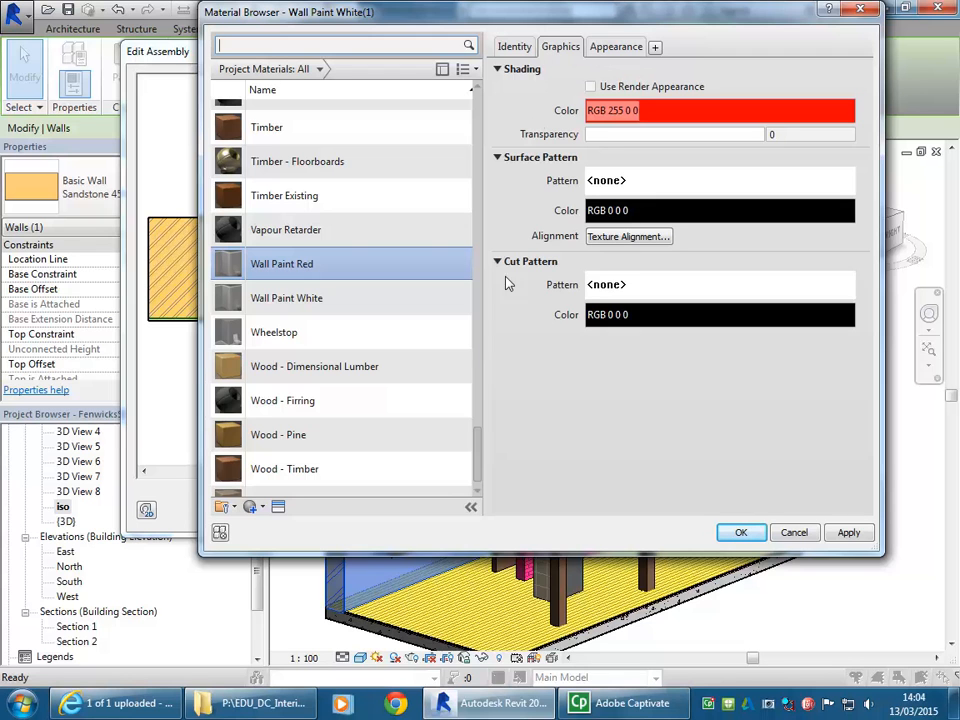
left_click(741, 534)
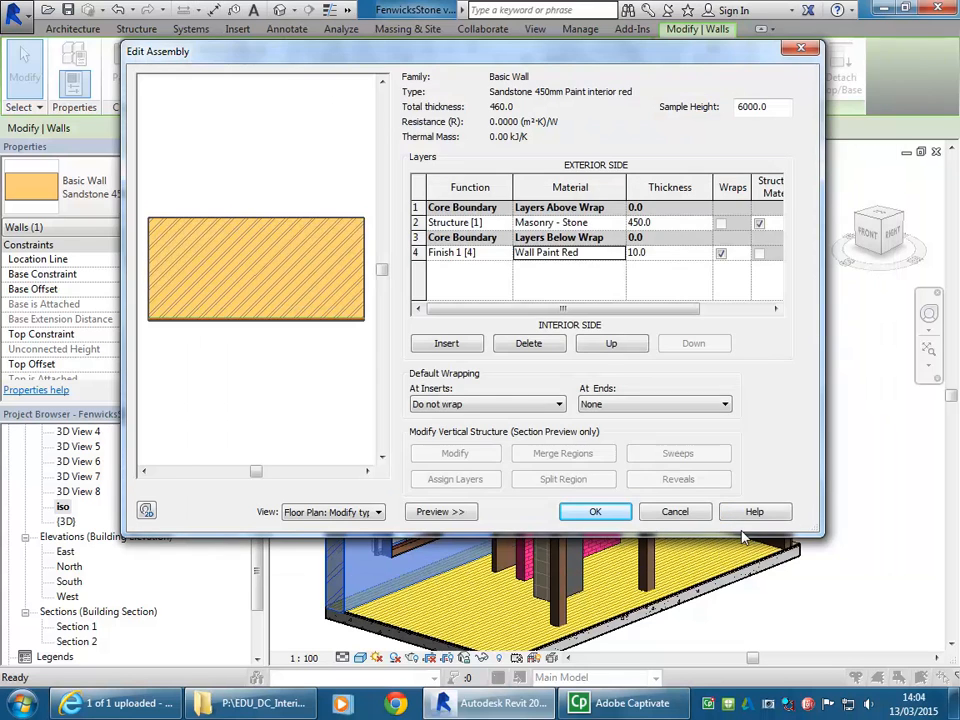
left_click(597, 512)
left_click(606, 512)
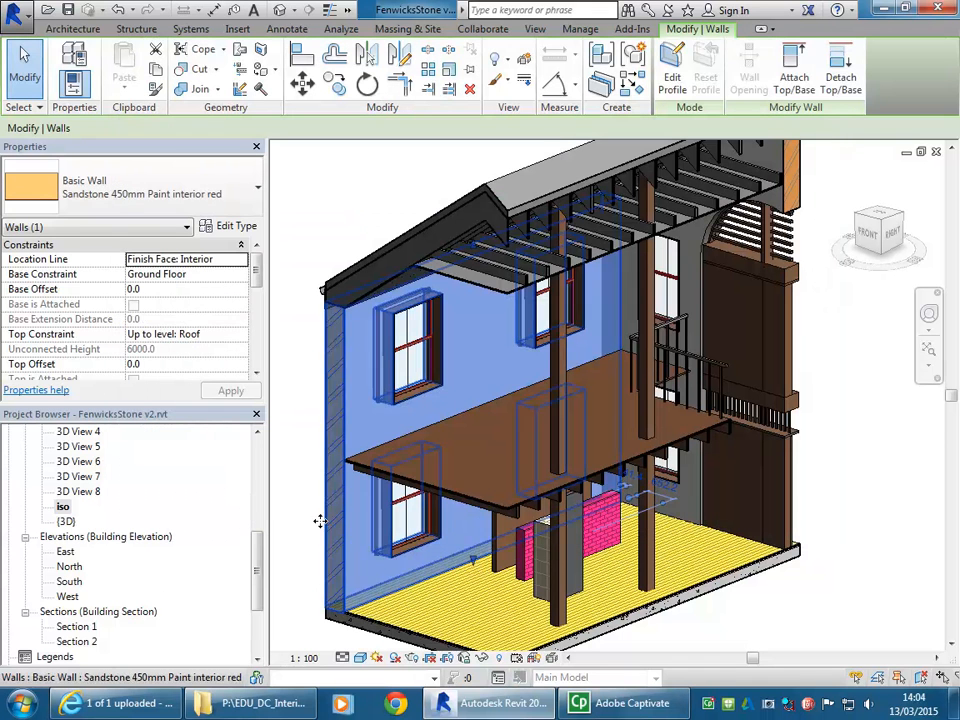
left_click(306, 478)
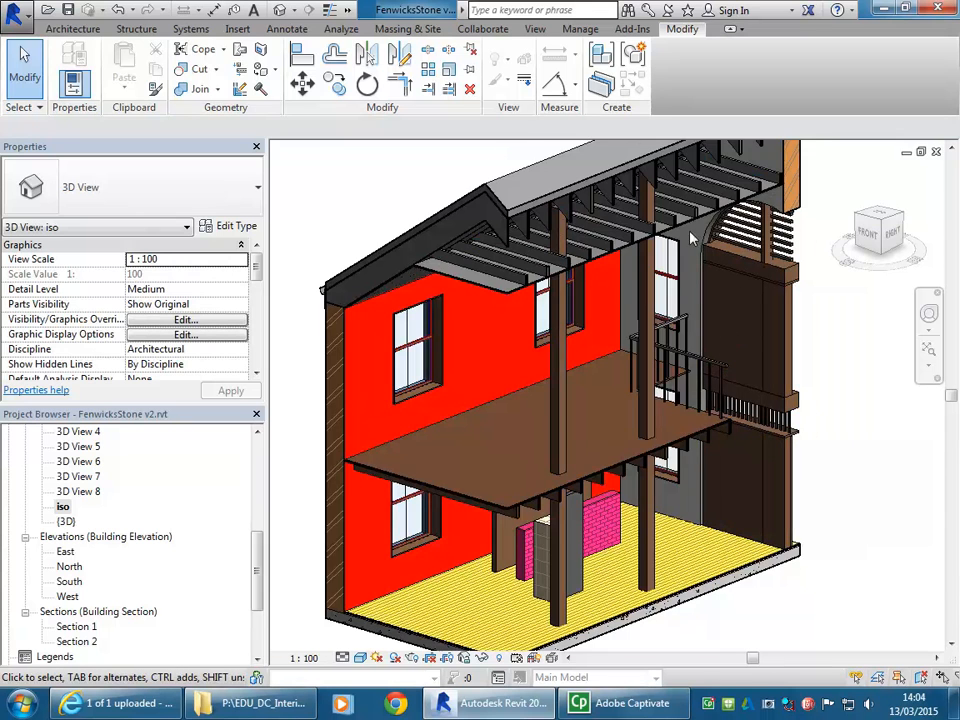
- Examine the wall types of the arched-door wall and the red window wall, and inspect the red interior face up close
scroll(690, 238, "up", 5)
left_click(755, 327)
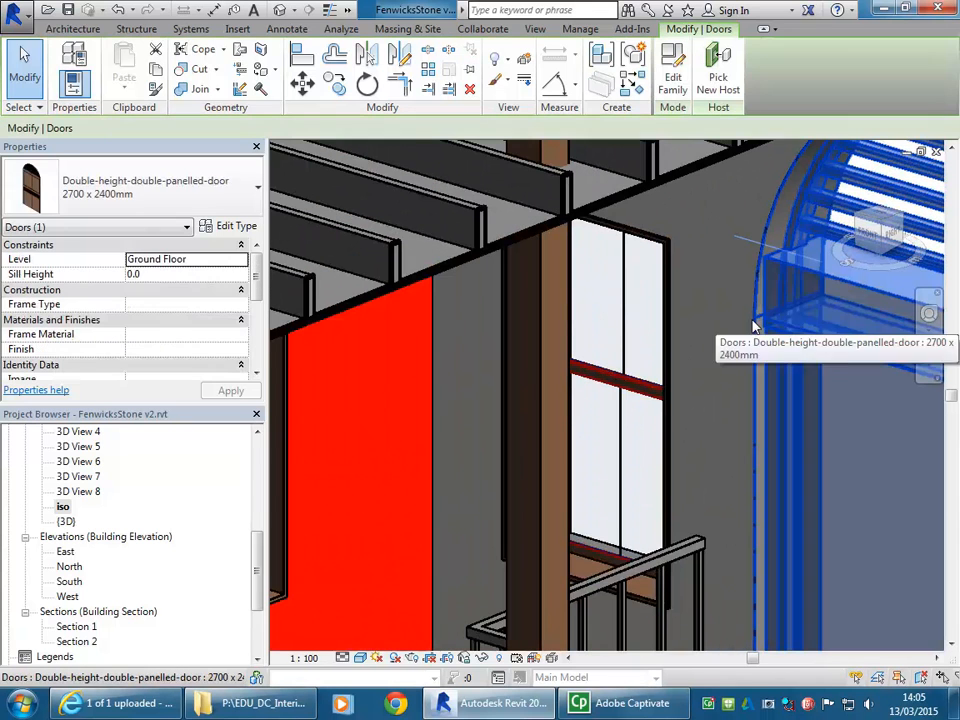
key("Escape")
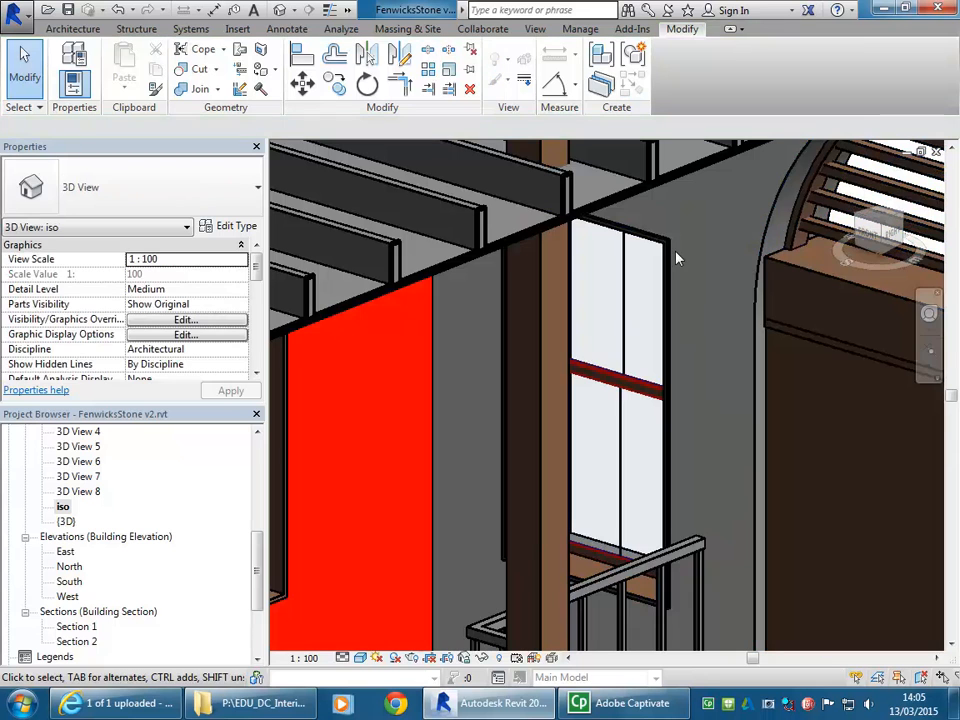
left_click(613, 253)
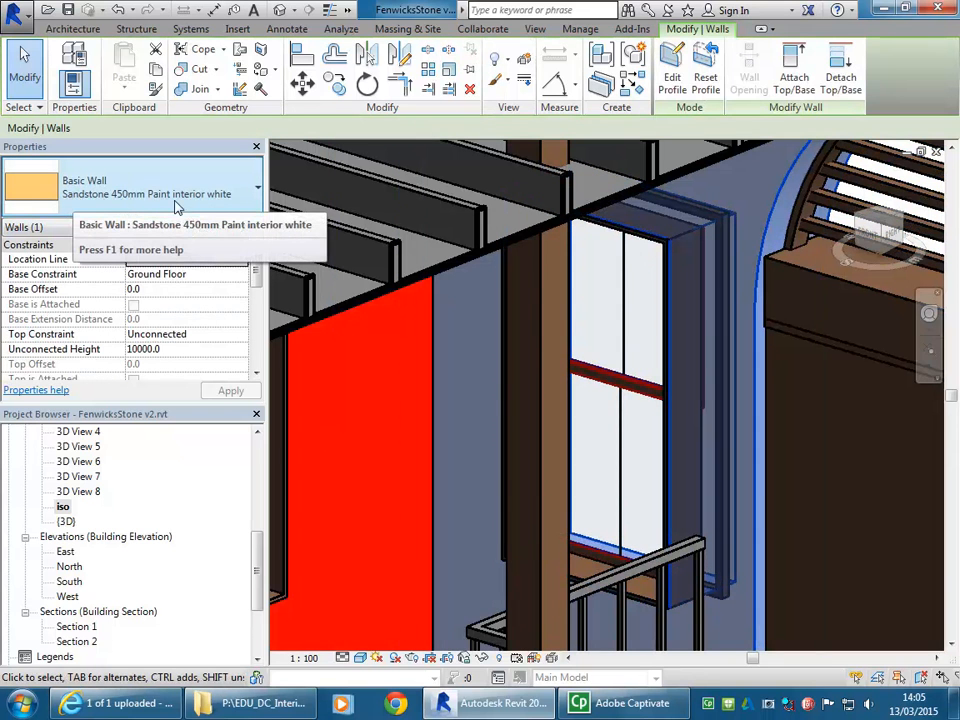
key("Escape")
scroll(388, 422, "down", 5)
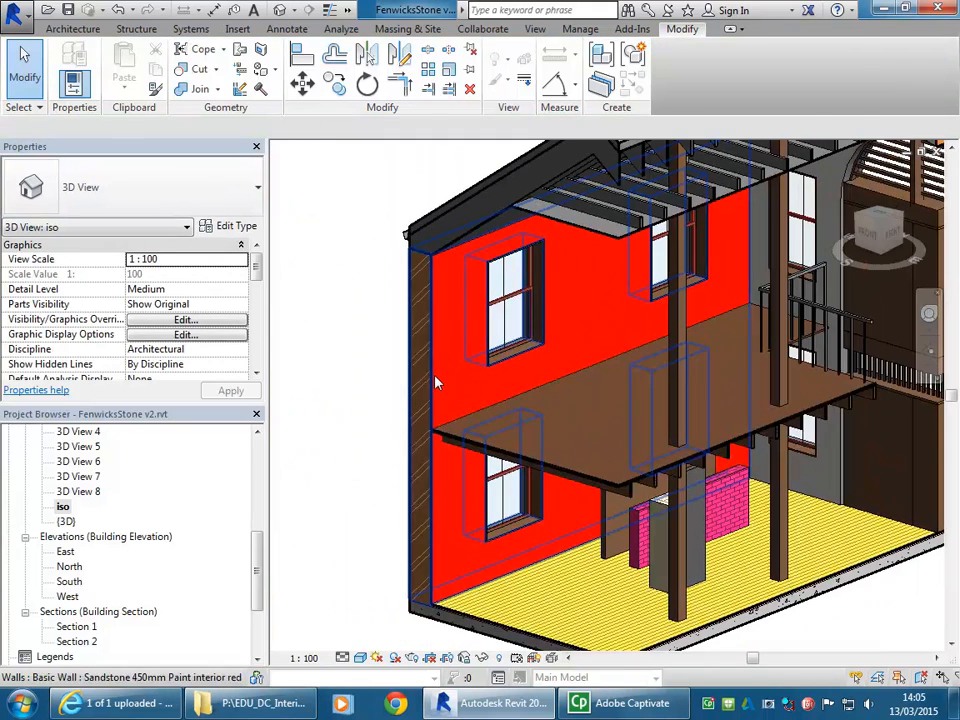
left_click(437, 383)
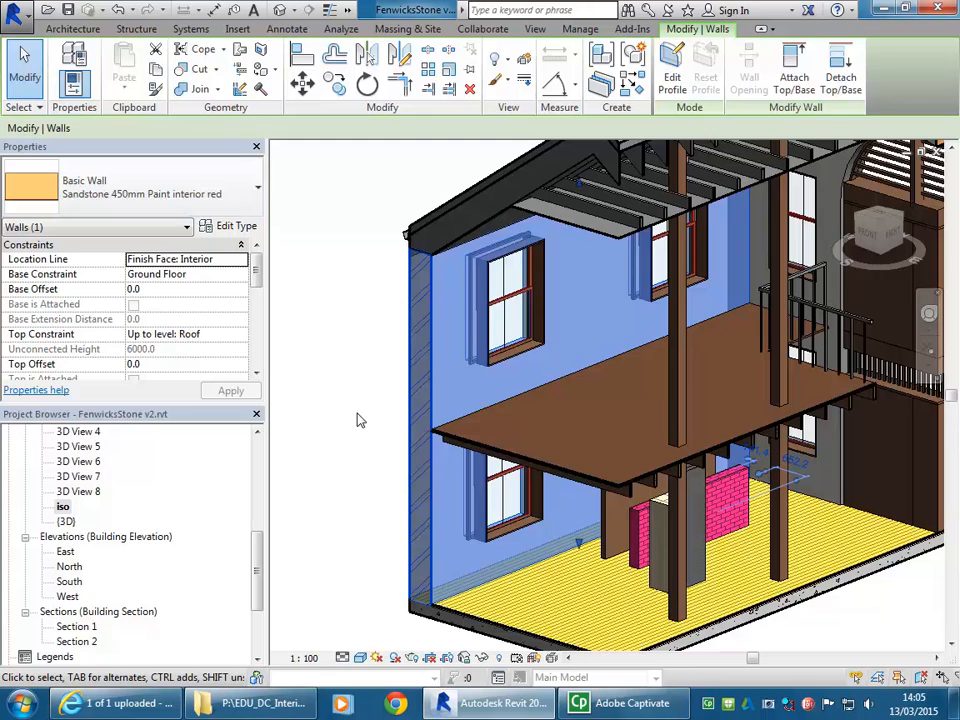
left_click(360, 420)
scroll(465, 560, "up", 4)
scroll(465, 560, "down", 1)
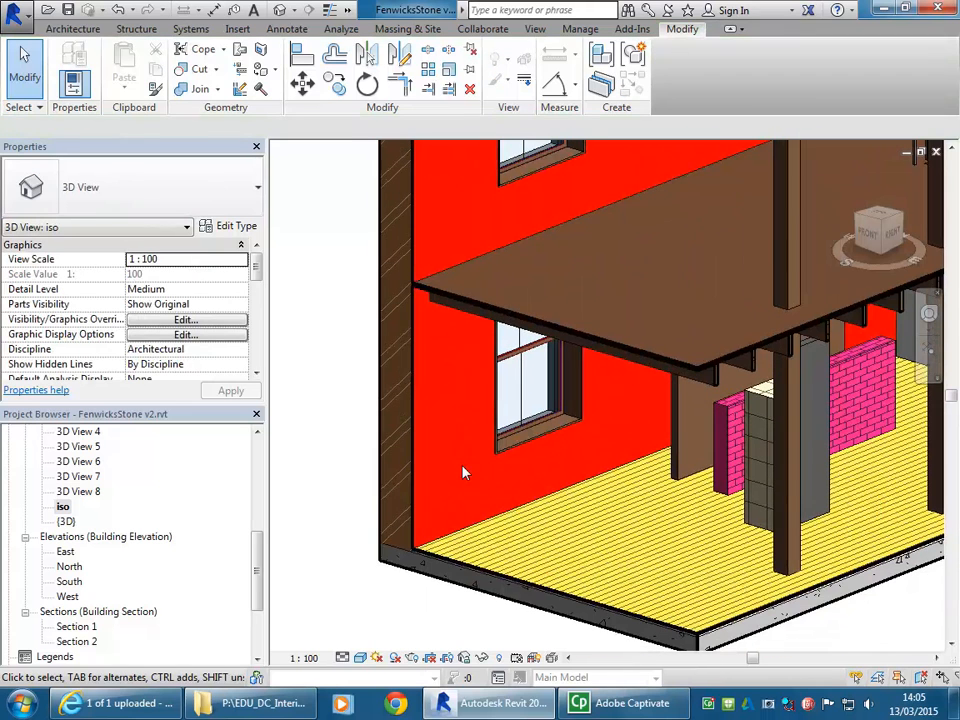
- Compare the iso view in the Shaded and Realistic visual styles, leaving it set to Realistic
left_click(360, 657)
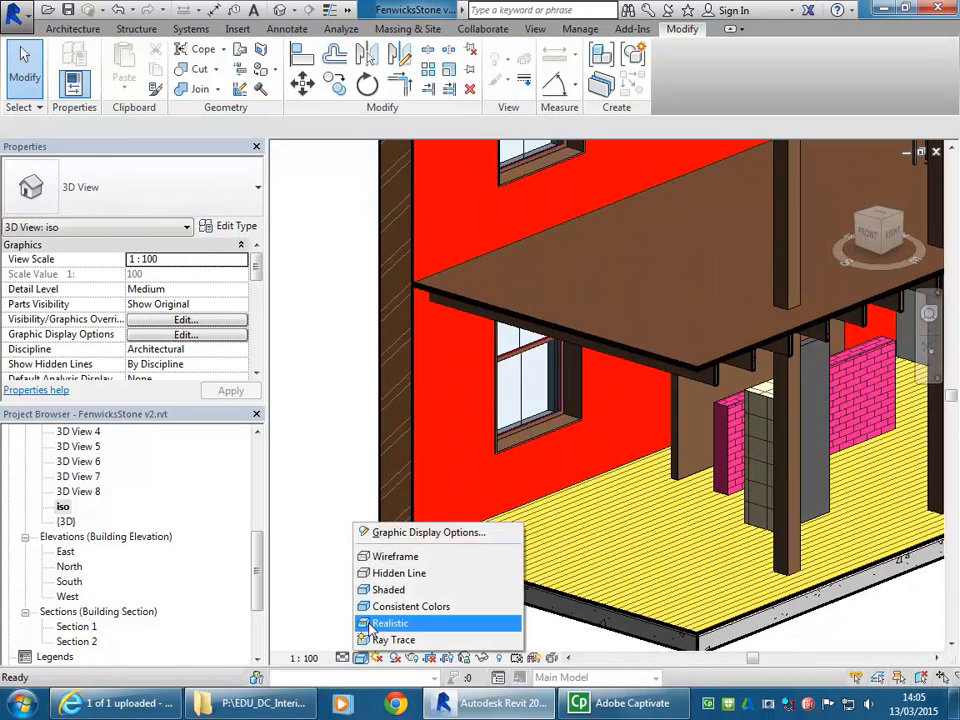
left_click(372, 624)
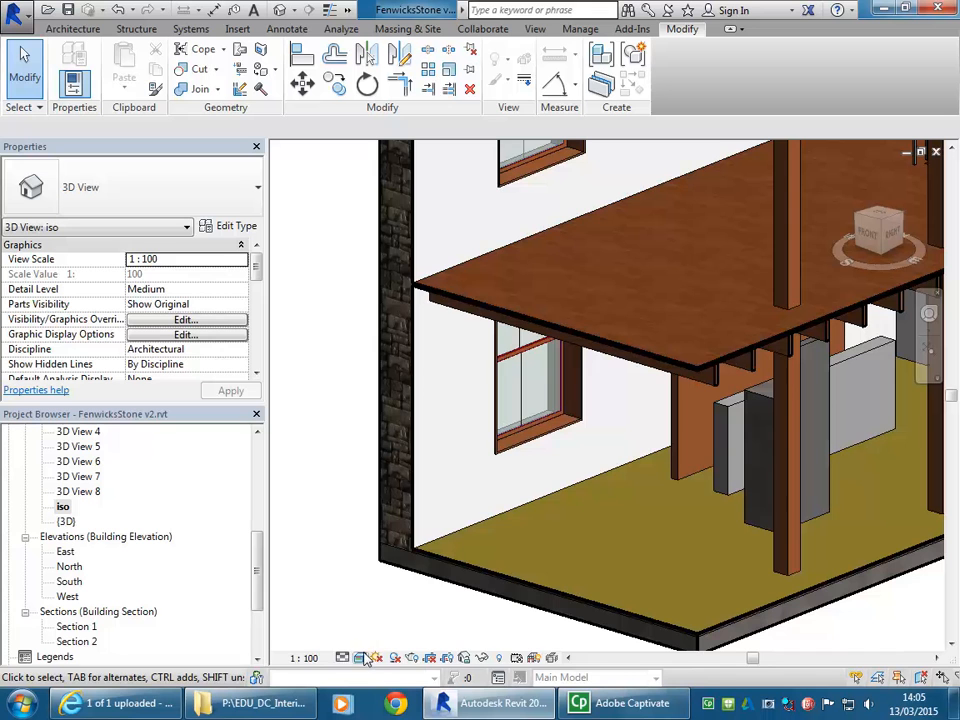
left_click(360, 657)
left_click(385, 590)
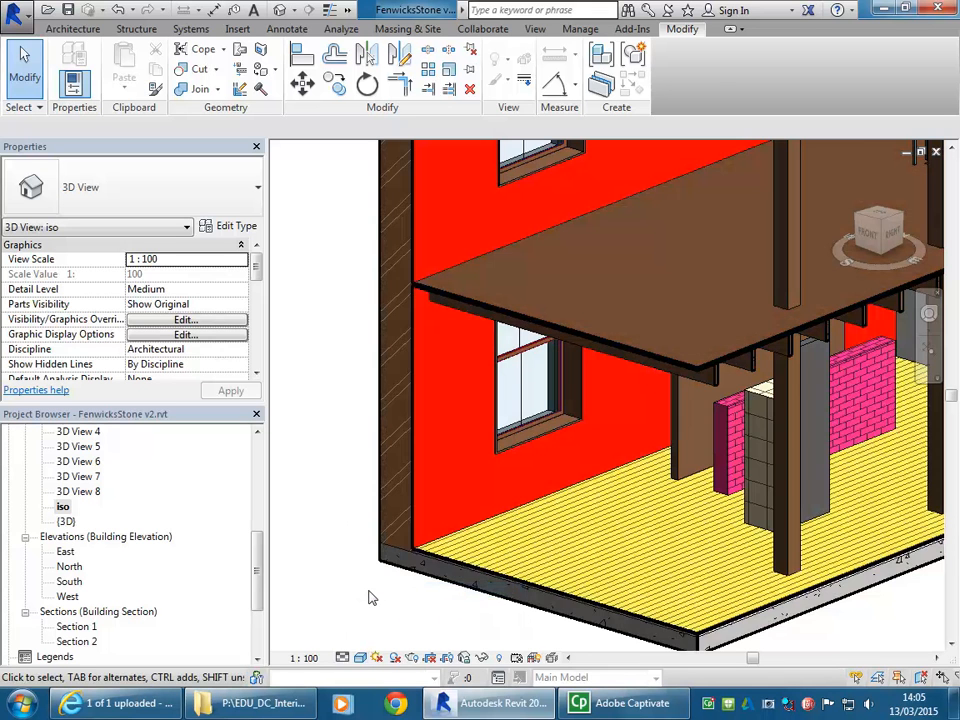
middle_click_drag(369, 255, 372, 340)
left_click(360, 657)
left_click(372, 624)
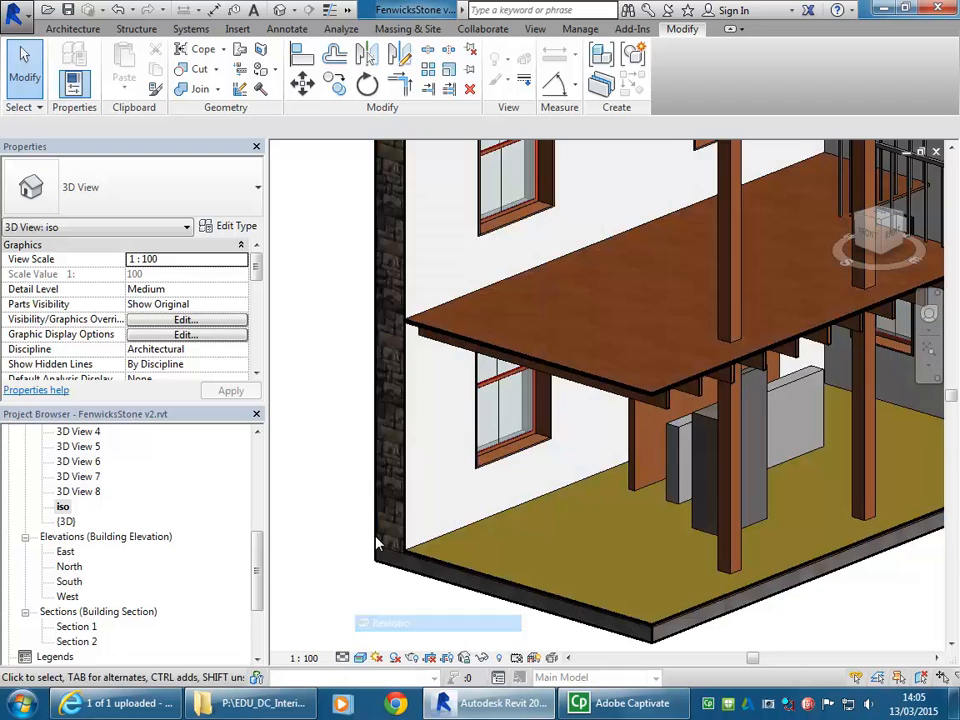
- Open the Wall Paint Red material for editing from the finish layer of the window wall type's structure
left_click(408, 424)
left_click(229, 227)
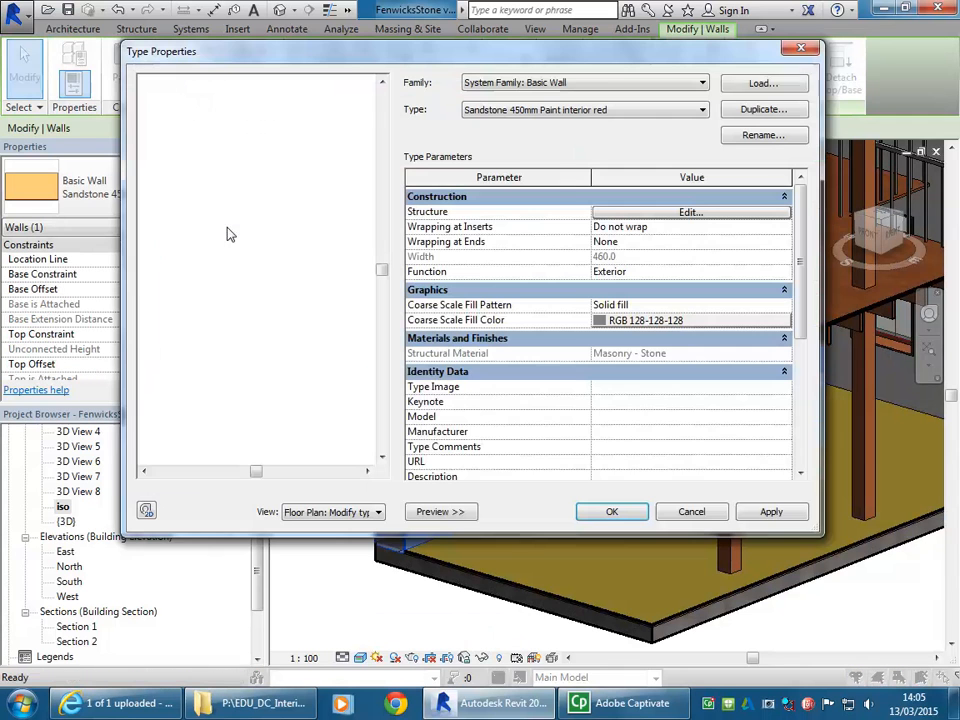
left_click(637, 214)
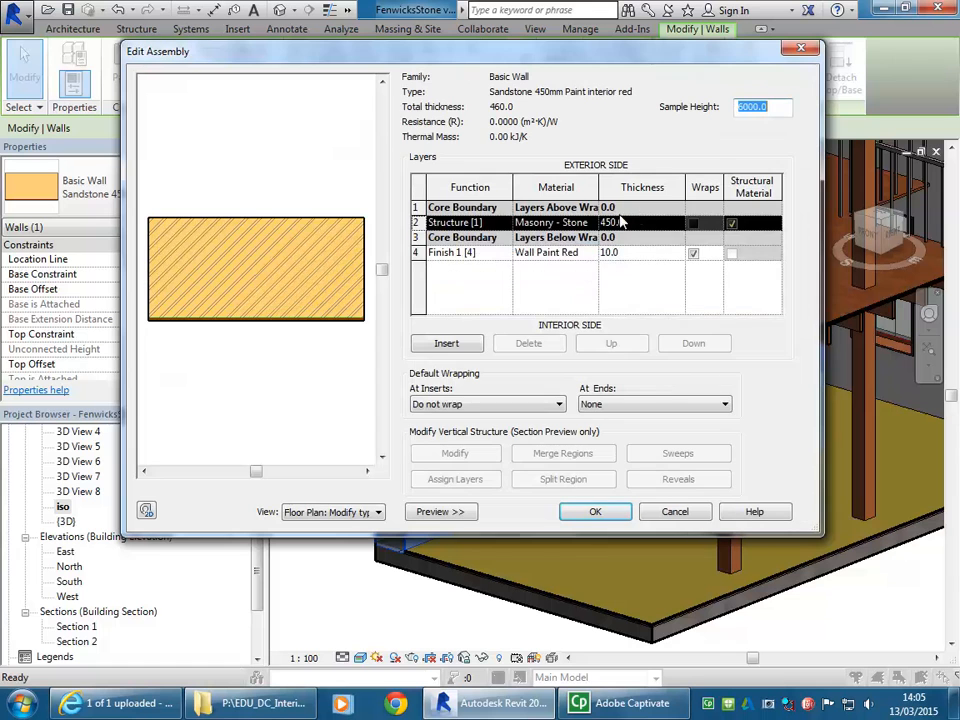
left_click(548, 252)
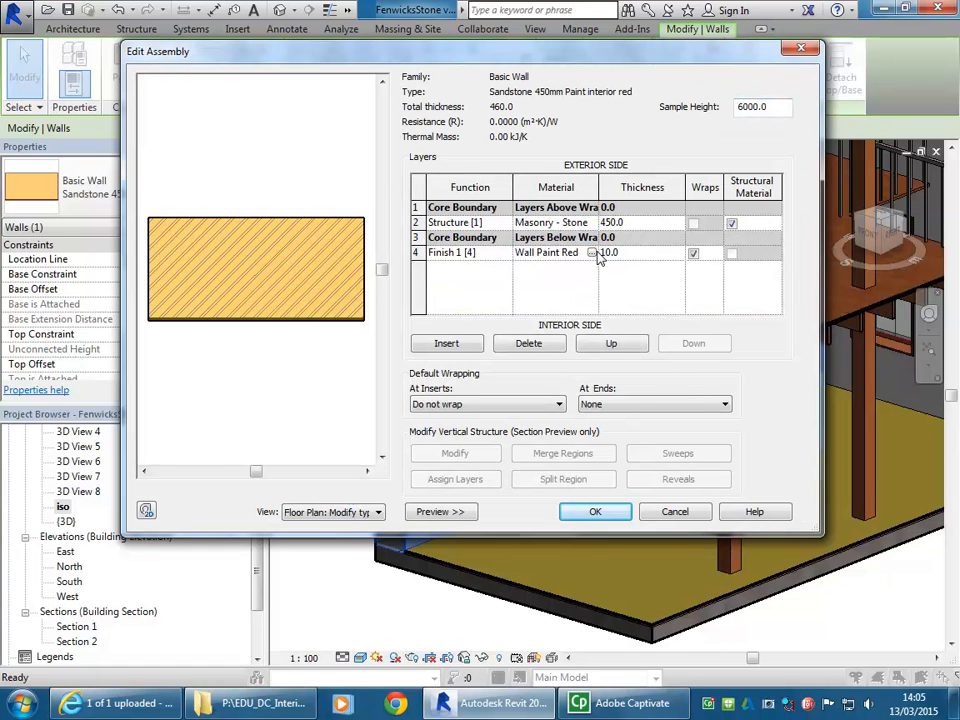
left_click(591, 252)
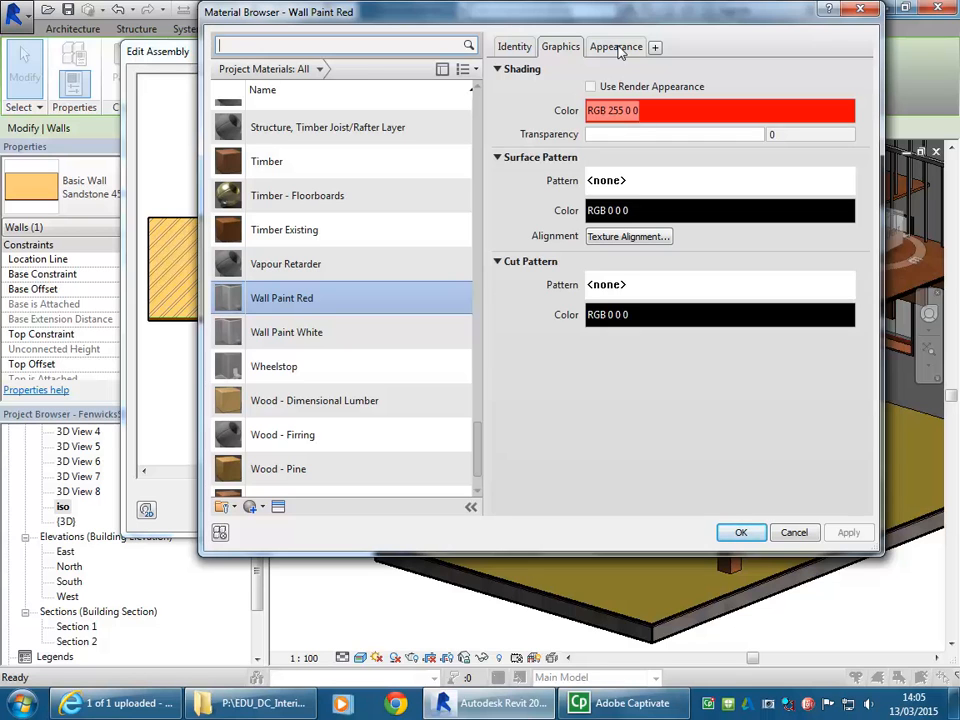
- Compare the shading graphics of Wall Paint Red with its render appearance settings
left_click(618, 48)
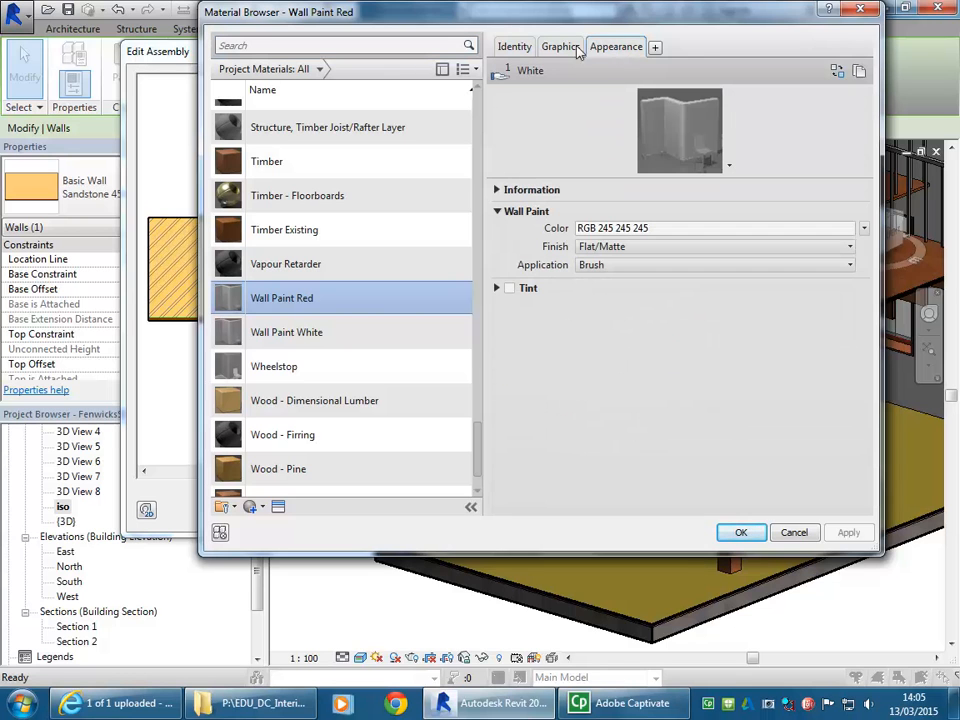
left_click(561, 48)
left_click(614, 48)
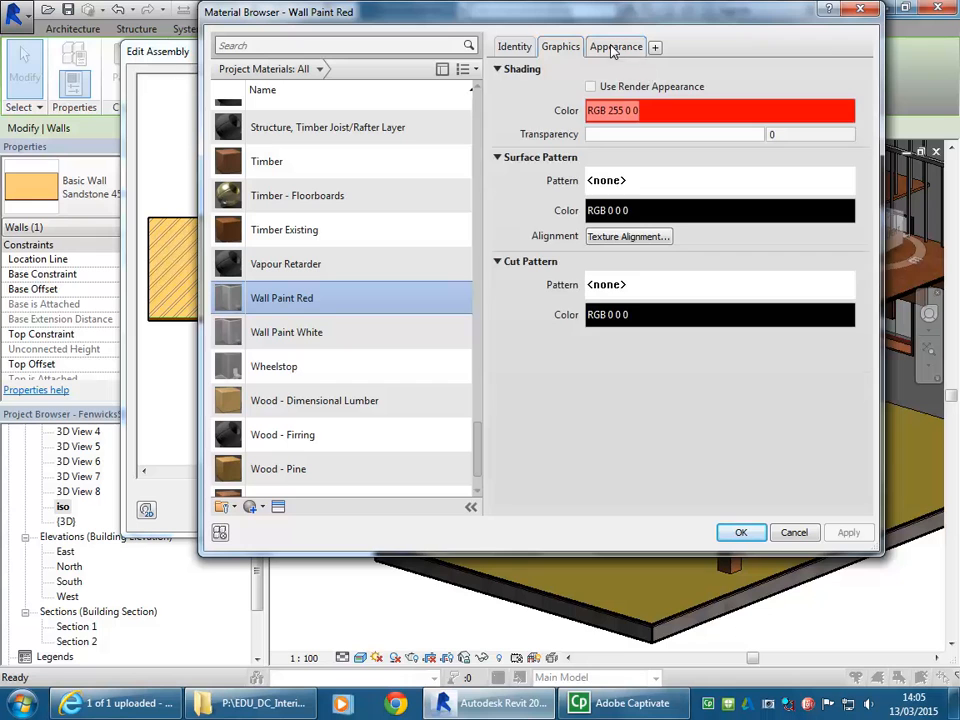
left_click(549, 50)
left_click(615, 47)
left_click(556, 48)
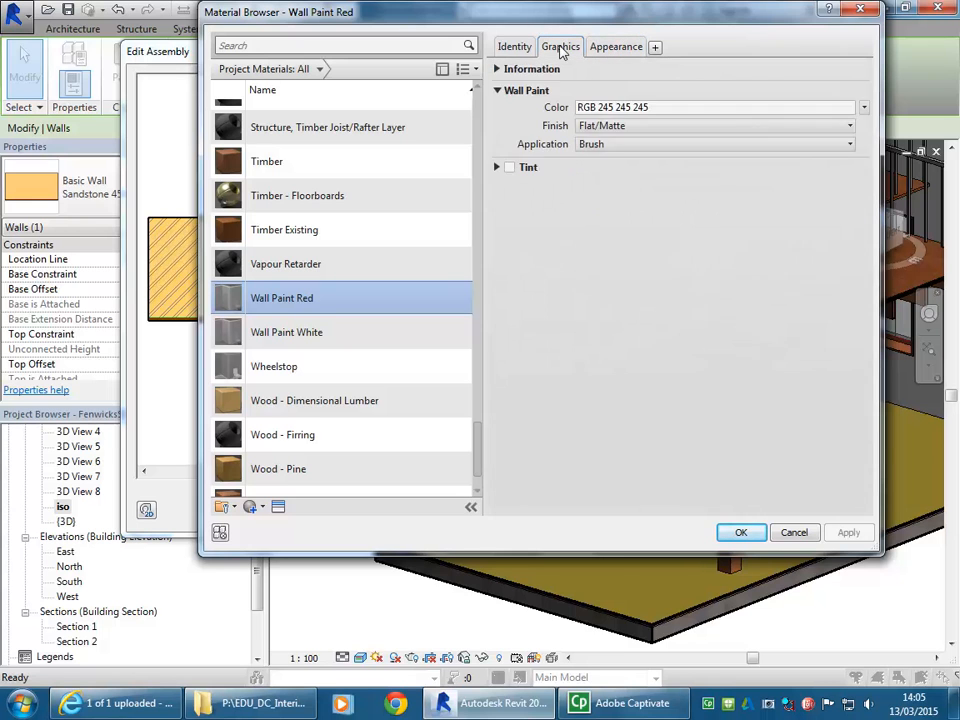
left_click(617, 48)
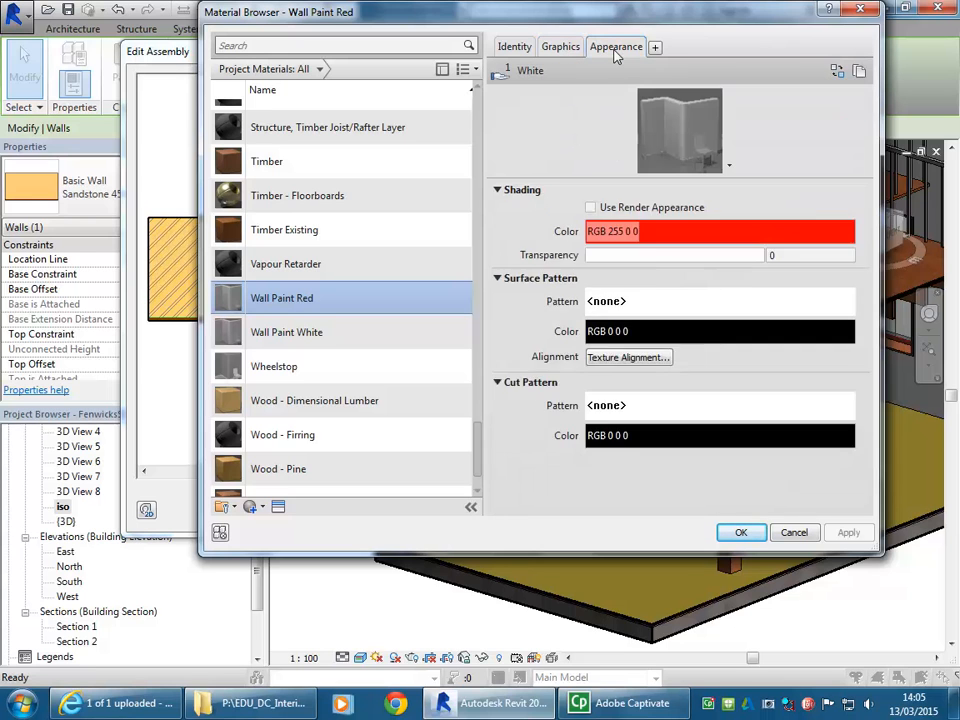
left_click(574, 52)
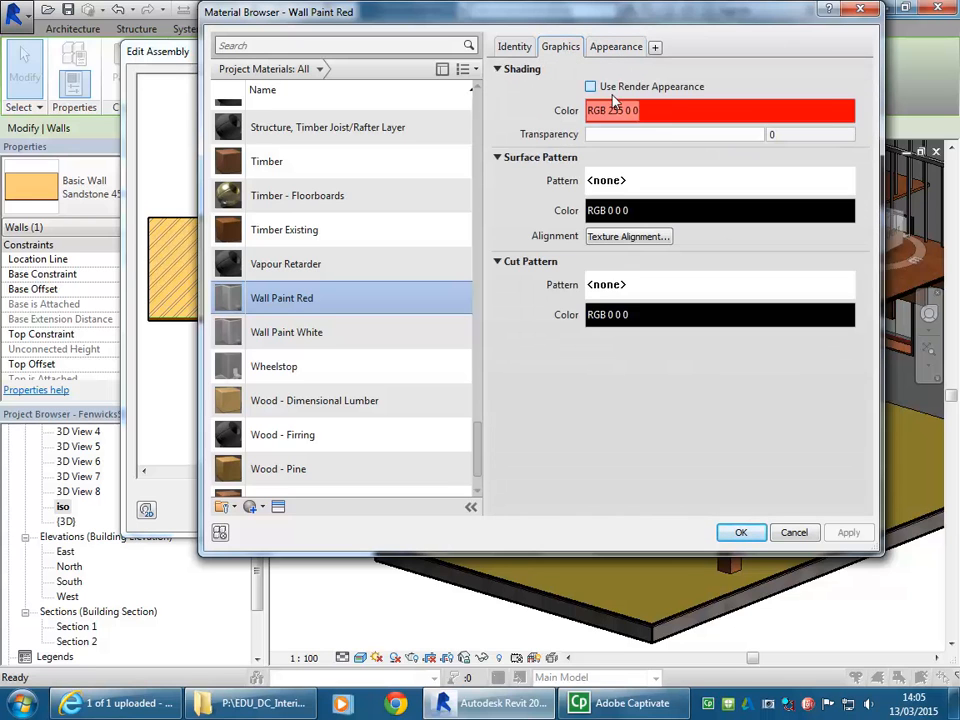
left_click(632, 48)
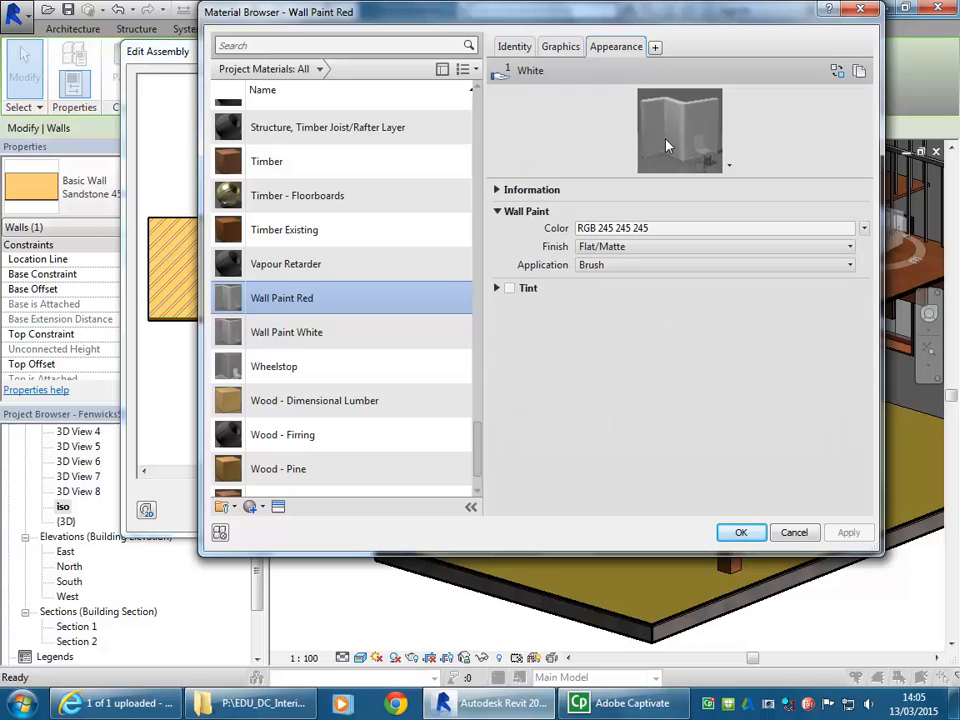
- Replace the appearance asset of Wall Paint Red with Chestnut from the Wall Paint/Matte category of the Appearance Library
right_click(615, 51)
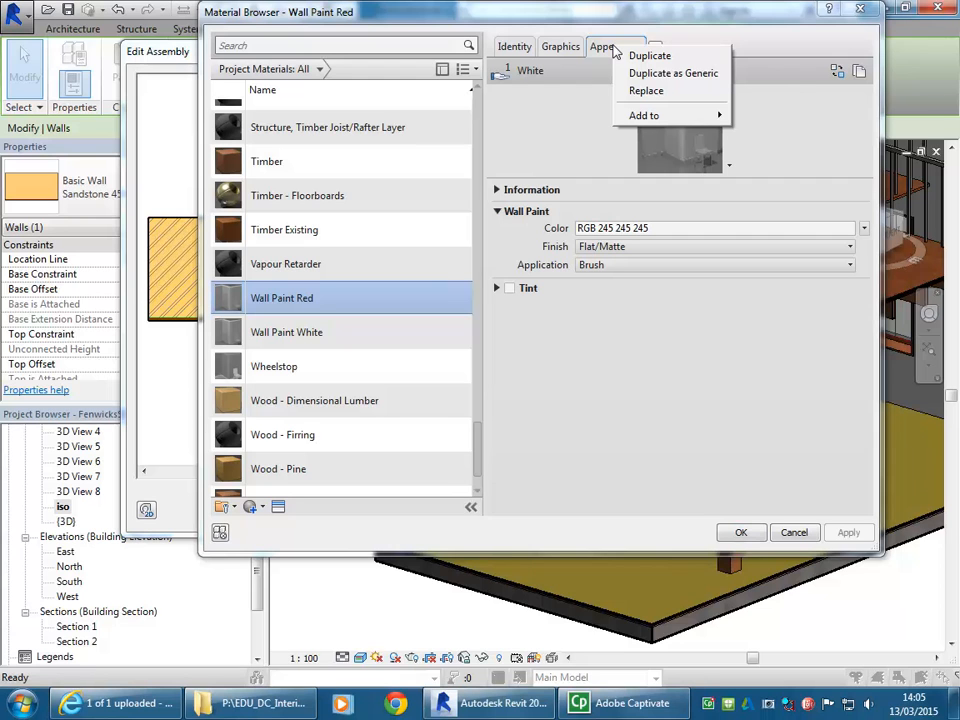
left_click(648, 91)
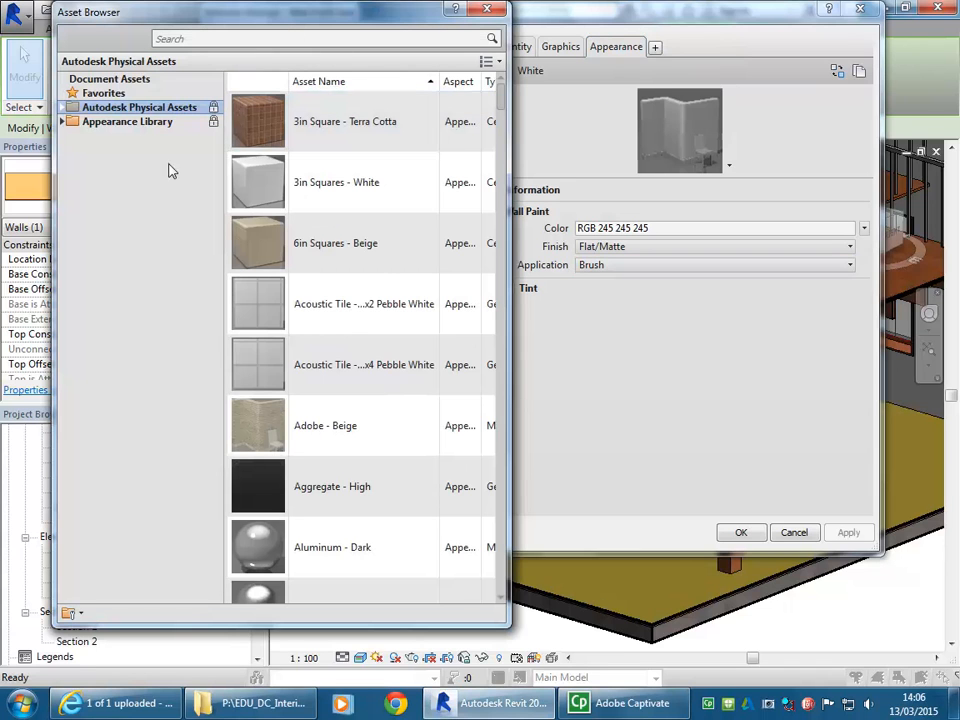
left_click(62, 121)
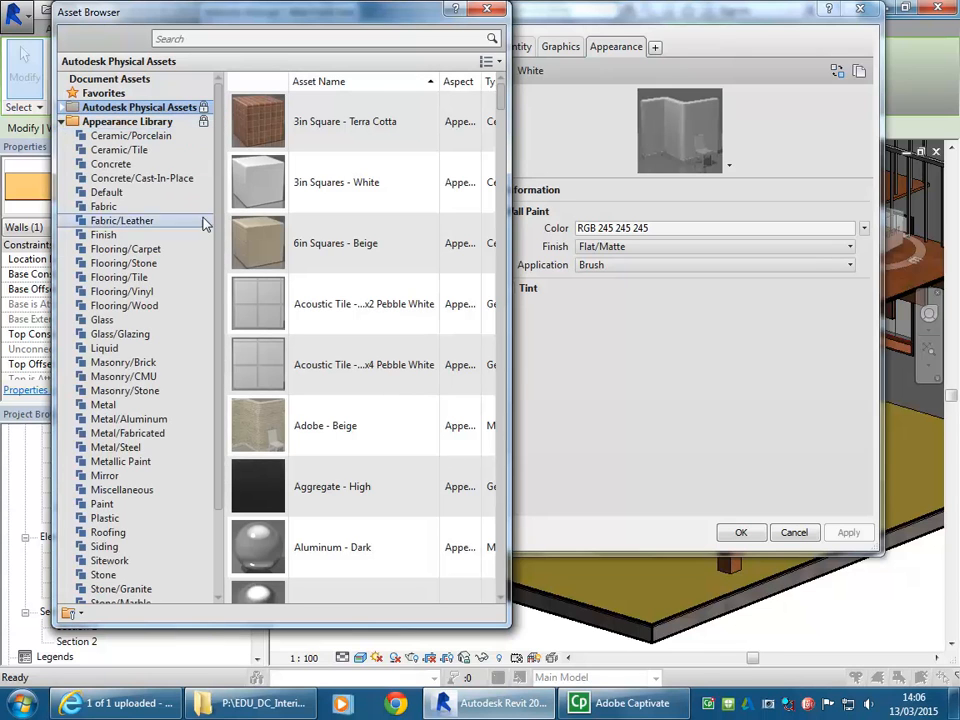
scroll(163, 138, "down", 3)
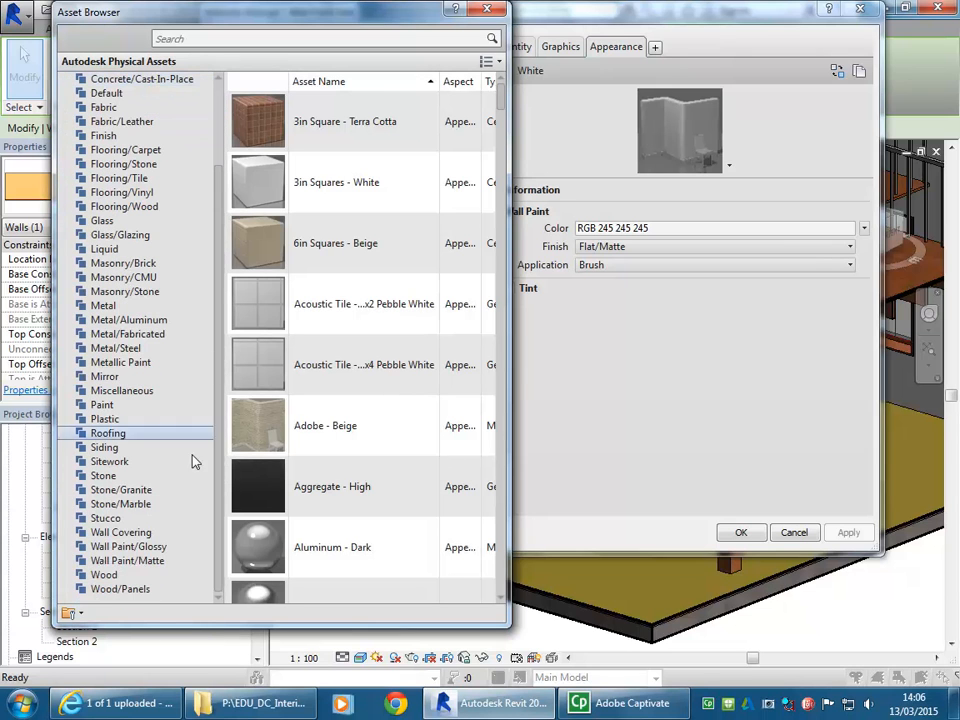
left_click(128, 561)
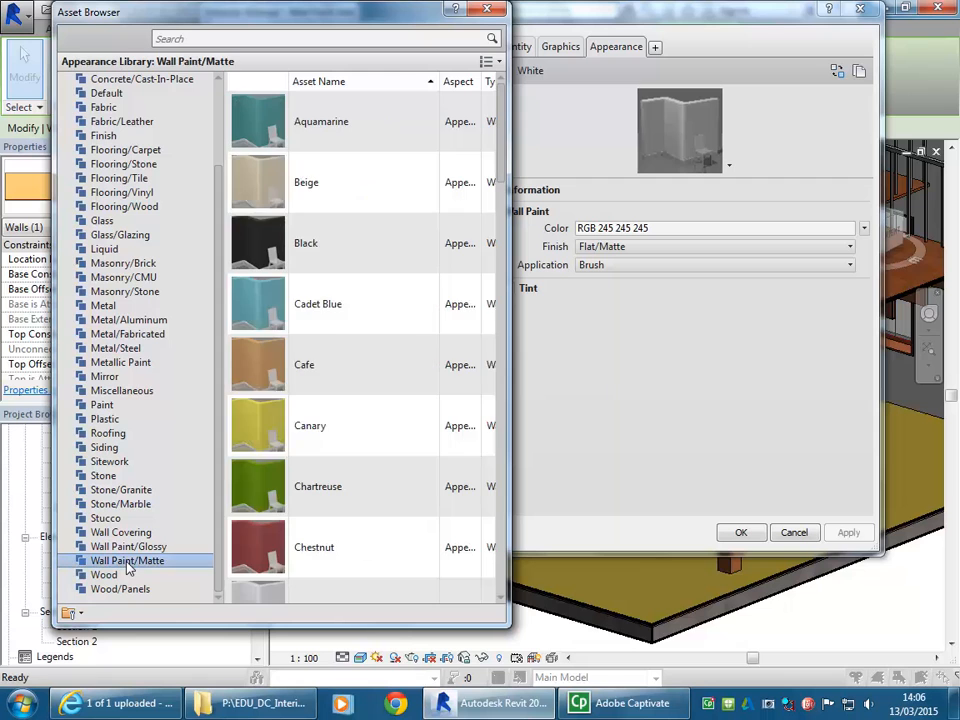
left_click_drag(506, 150, 497, 185)
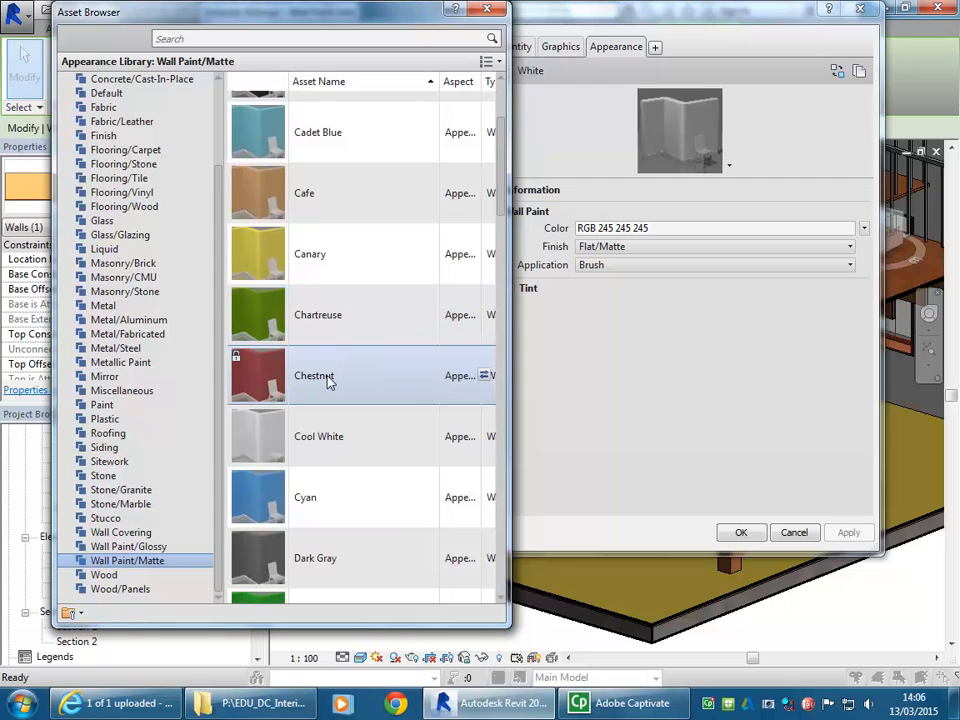
left_click(329, 381)
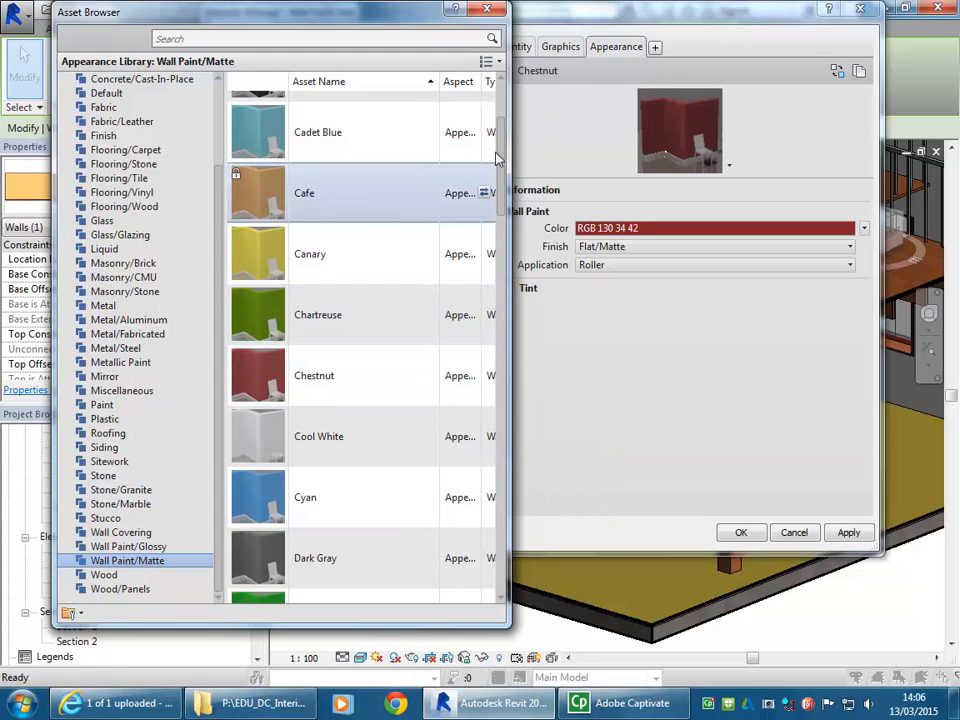
left_click_drag(497, 160, 512, 275)
left_click(488, 10)
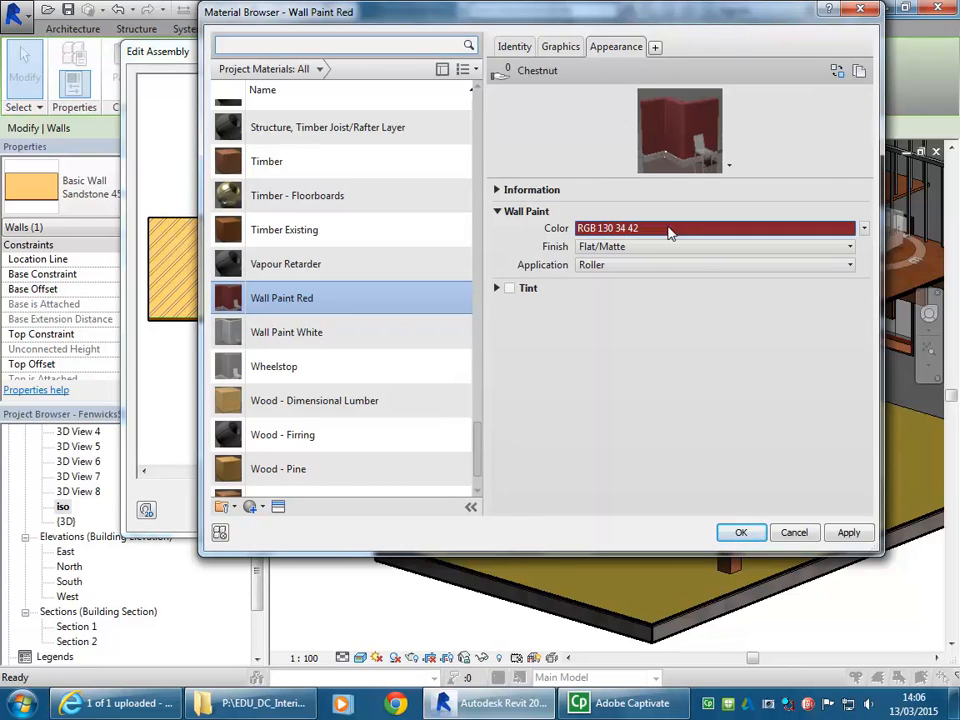
- Check the material's shading colour and pick matching red, RGB 255 0 0, as the wall paint appearance colour
left_click(559, 48)
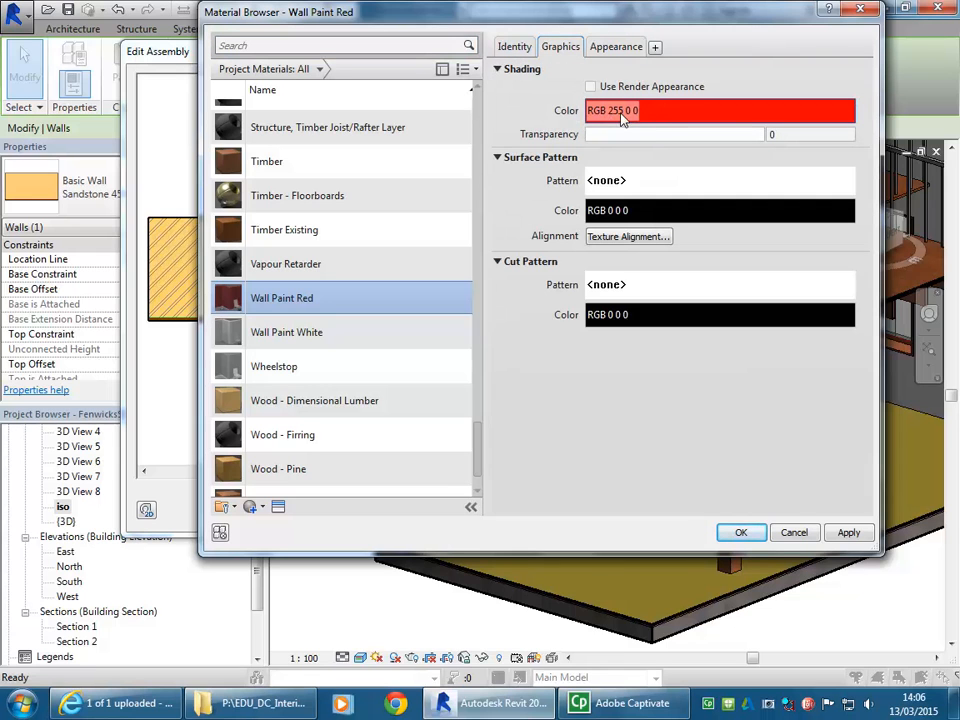
left_click(613, 47)
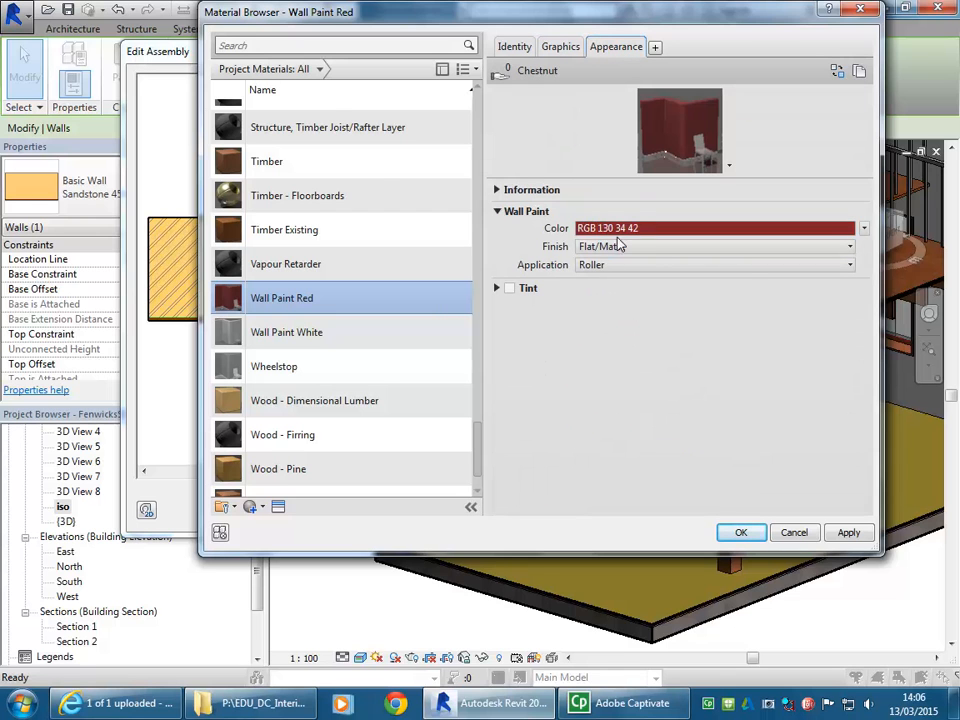
left_click(670, 230)
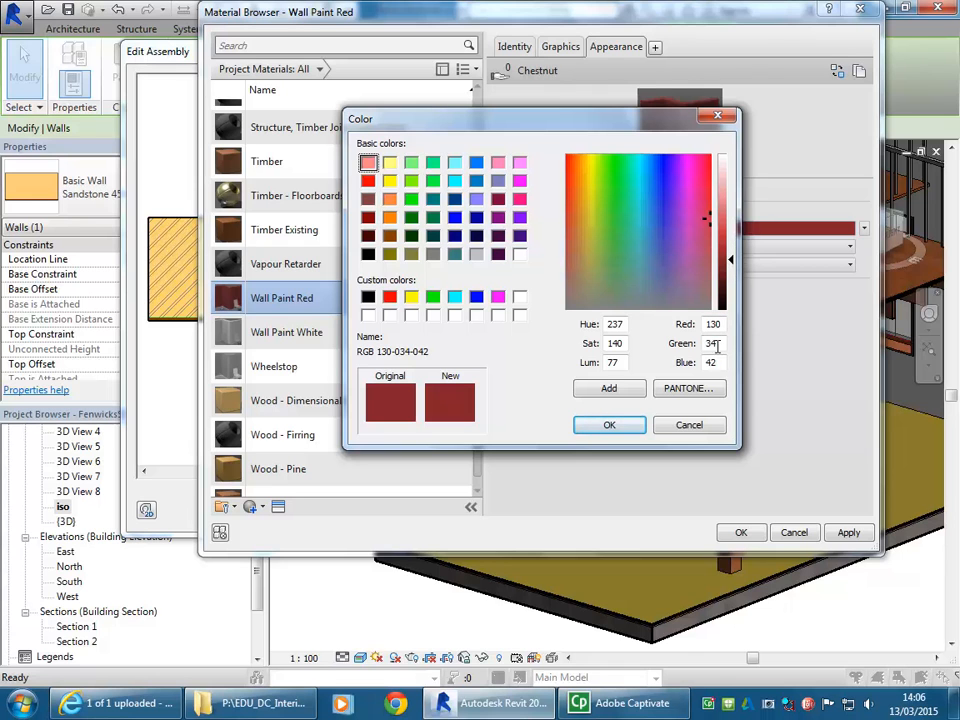
left_click(368, 180)
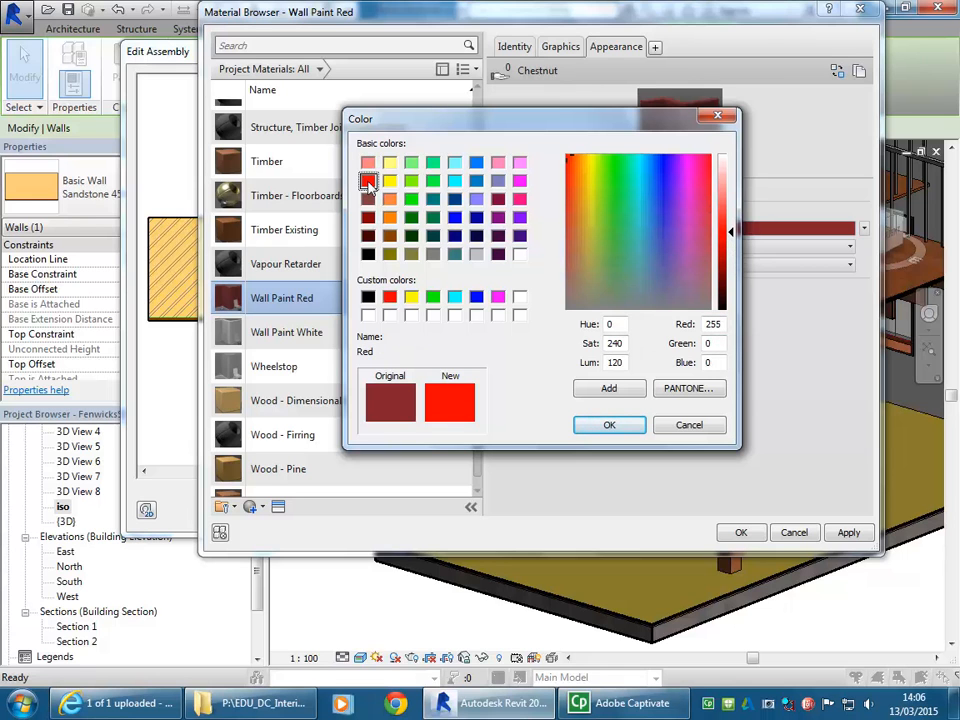
left_click(715, 345)
left_click(689, 389)
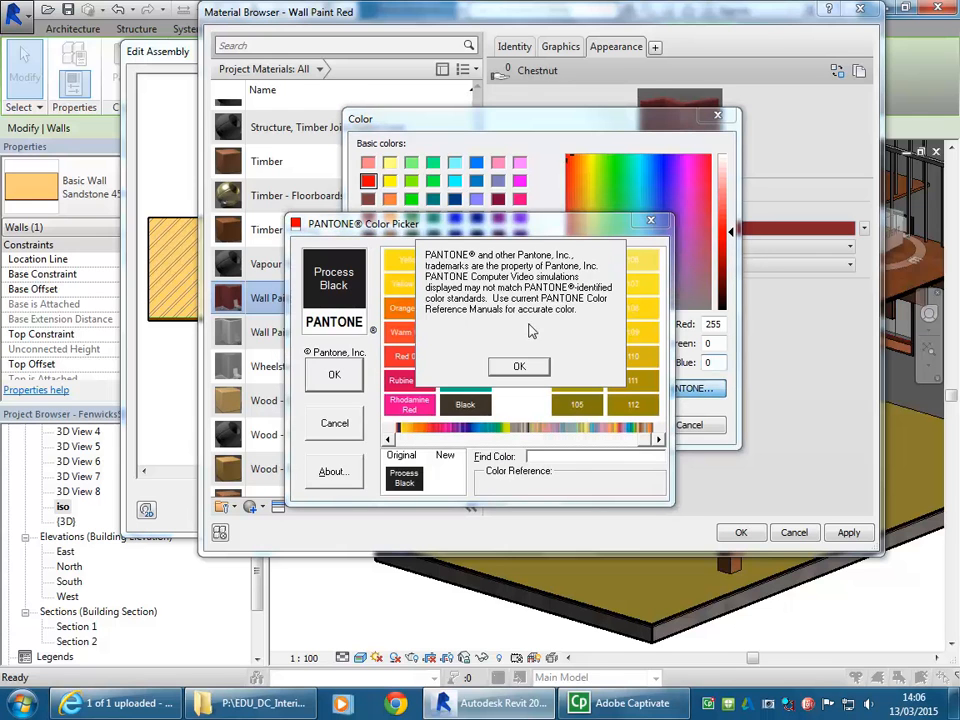
left_click(521, 366)
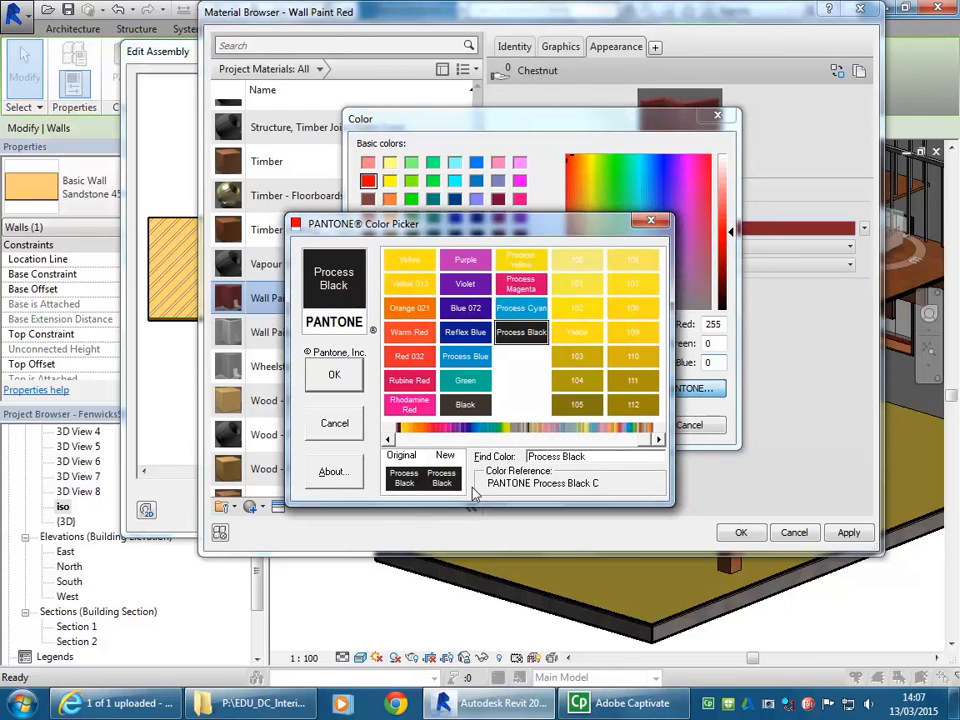
left_click(333, 424)
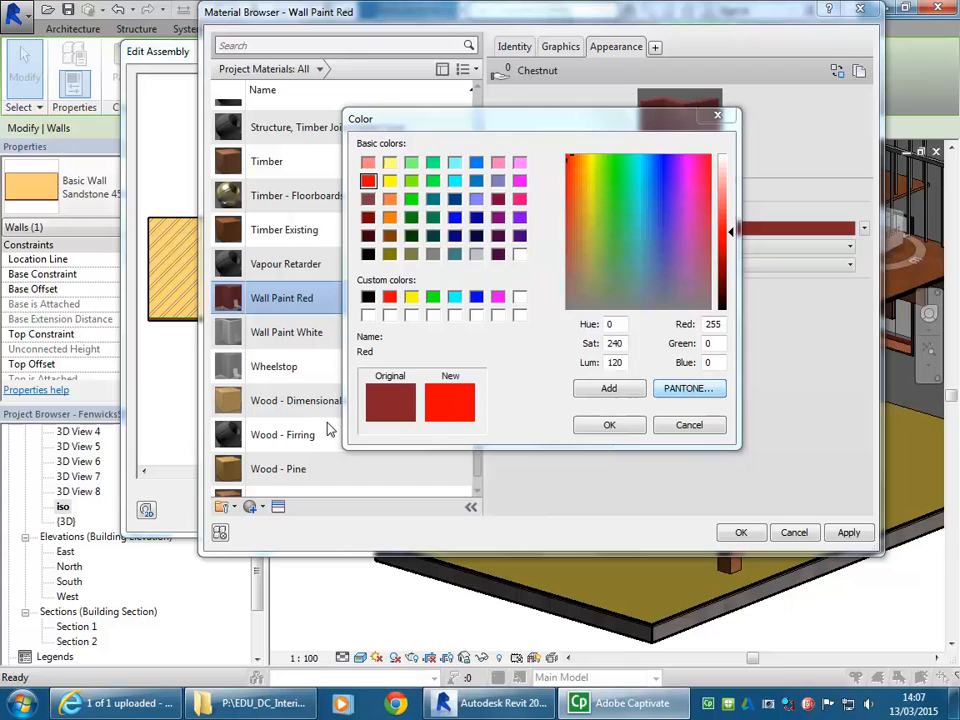
- Accept the red appearance colour, review the paint finish options, and set the paint application to Spray
left_click(610, 426)
left_click(650, 247)
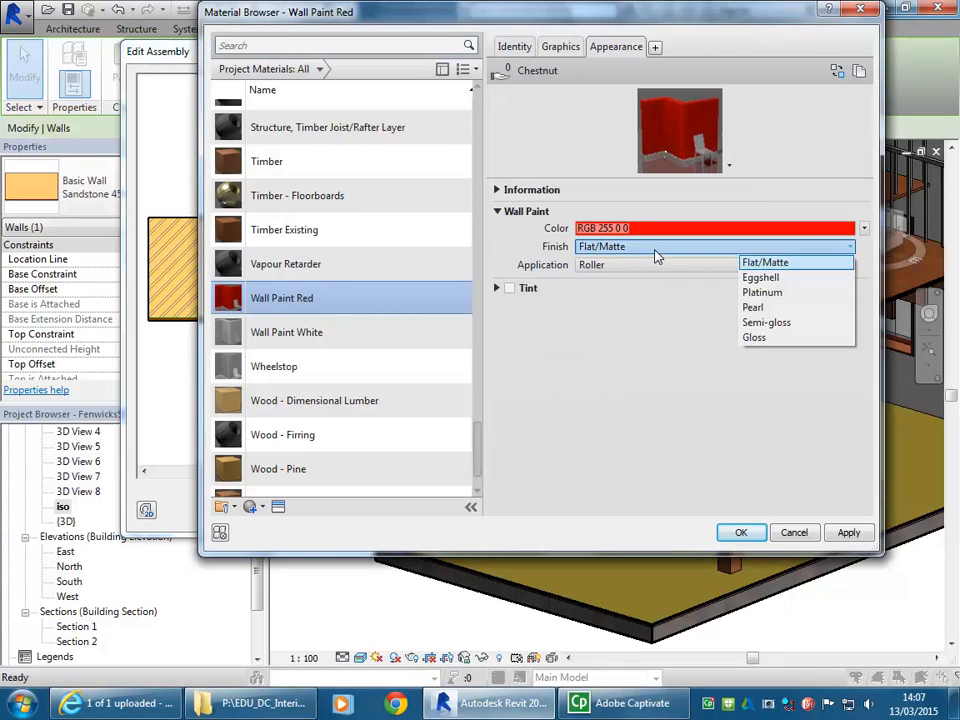
left_click(628, 340)
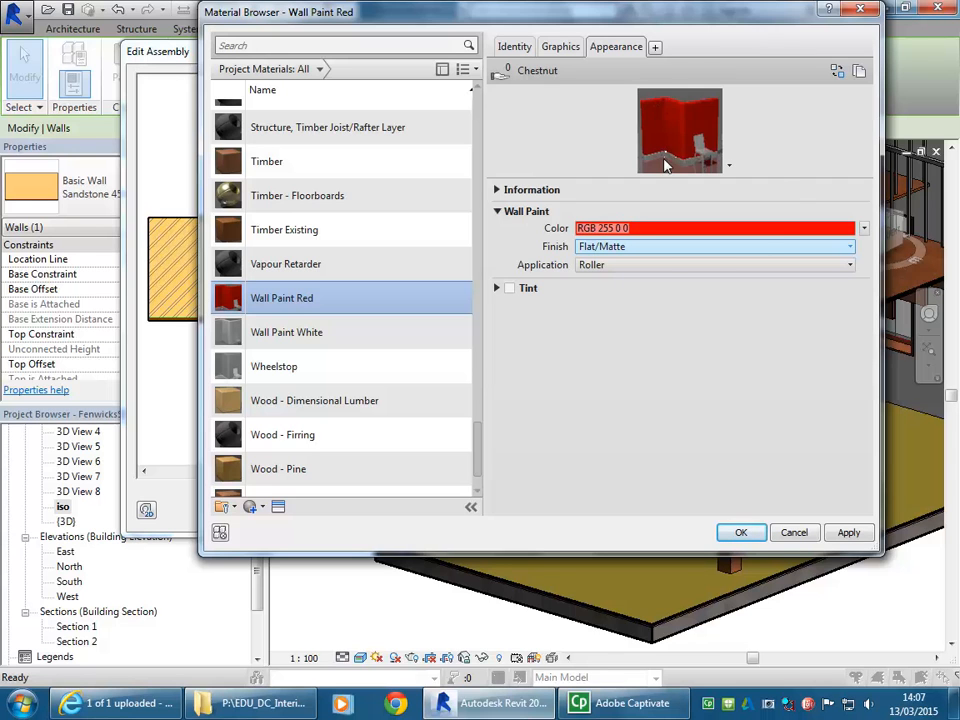
left_click(680, 246)
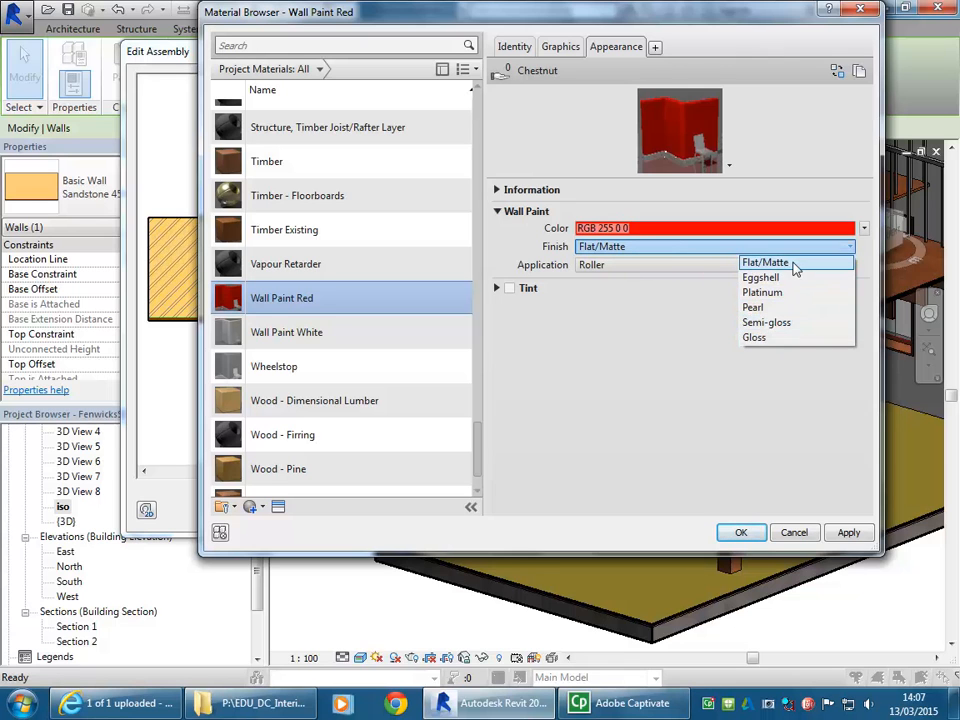
left_click(652, 265)
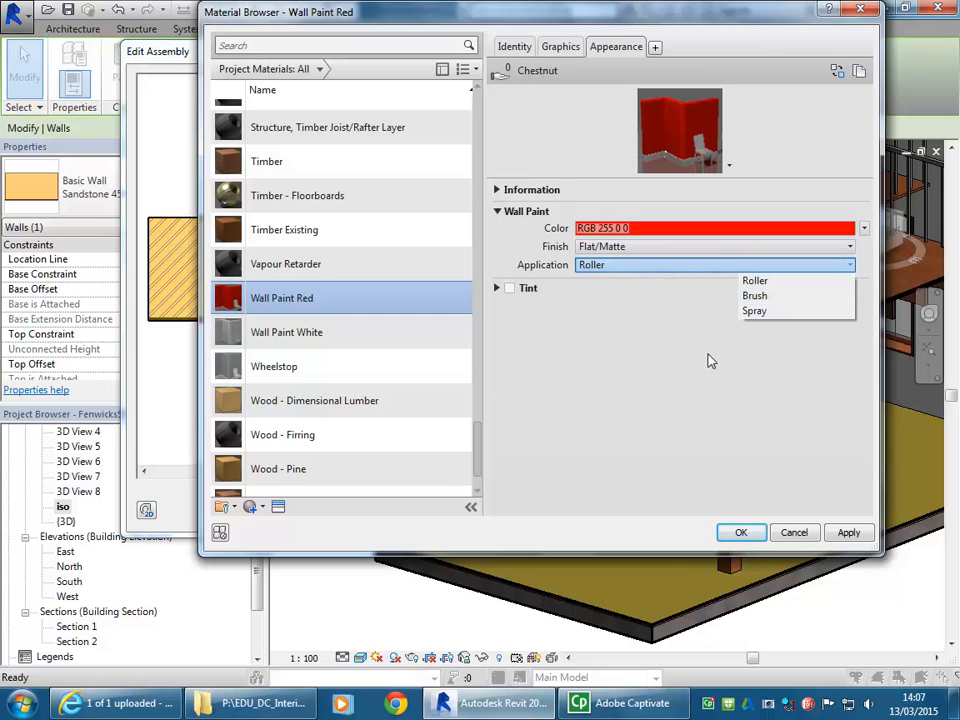
left_click(765, 314)
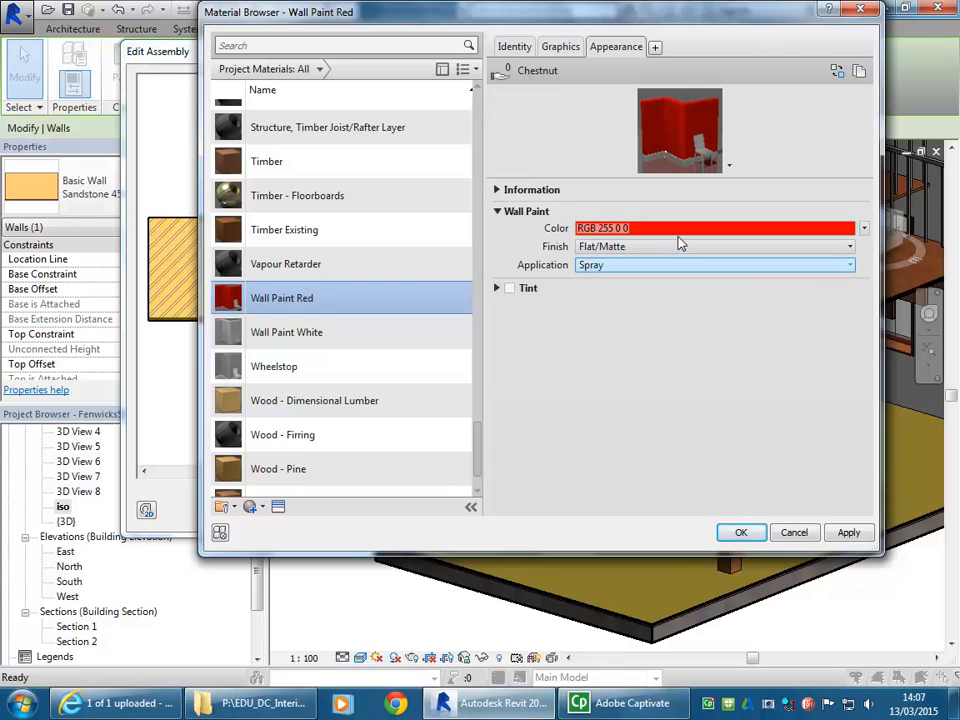
- Check the shading colour of Wall Paint Red against its render appearance colour
left_click(562, 46)
left_click(558, 47)
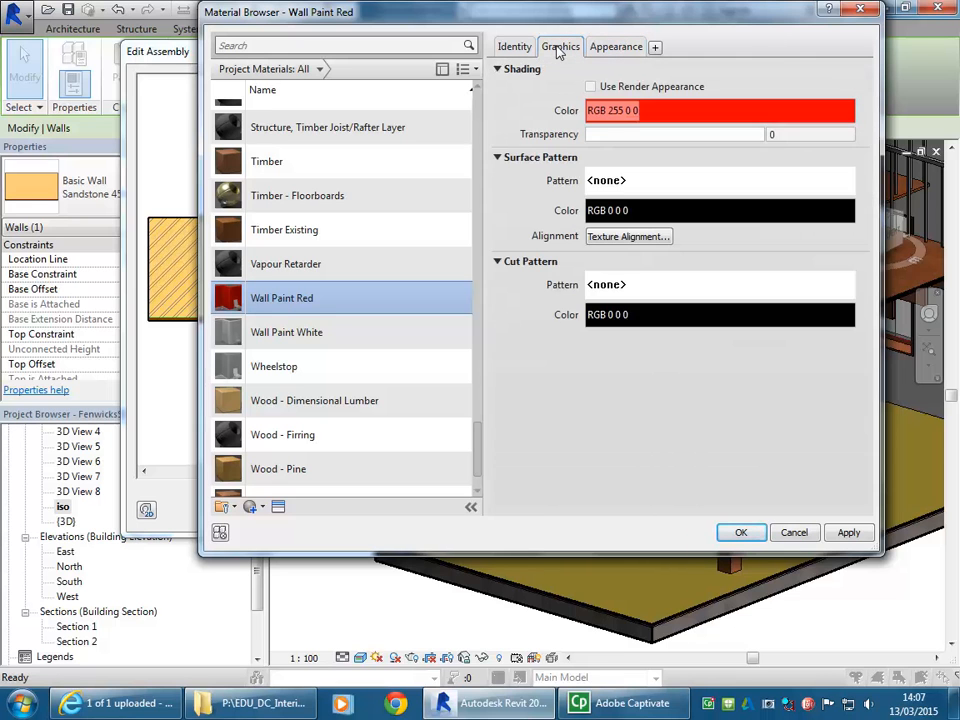
left_click(616, 47)
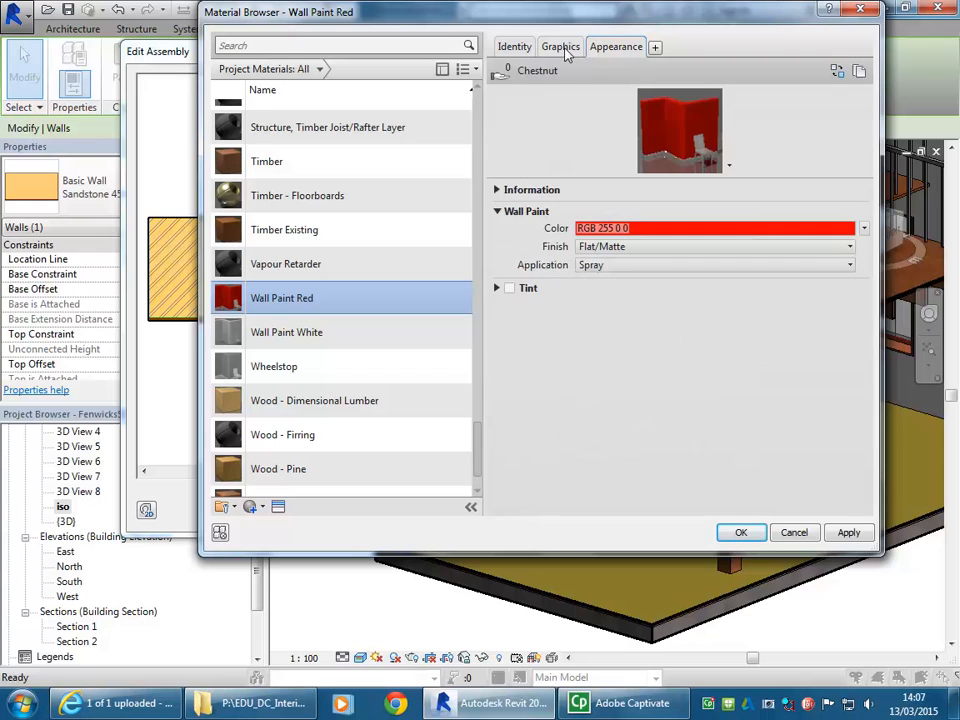
left_click(563, 48)
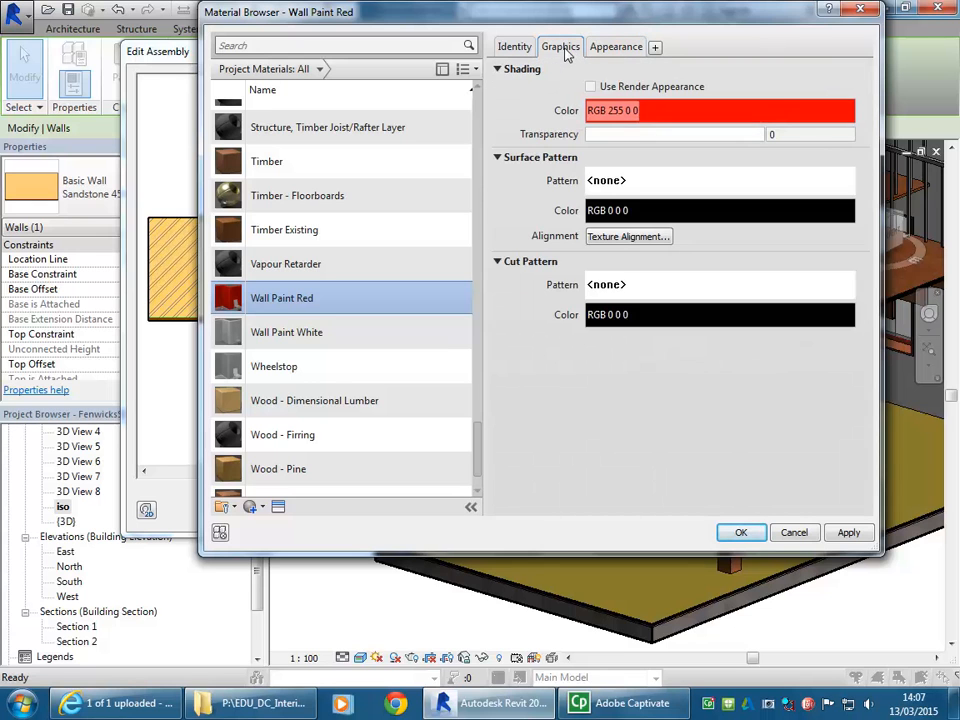
left_click(617, 47)
left_click(566, 48)
- Accept the Wall Paint Red material and the wall assembly, close the type settings and deselect the wall
left_click(745, 534)
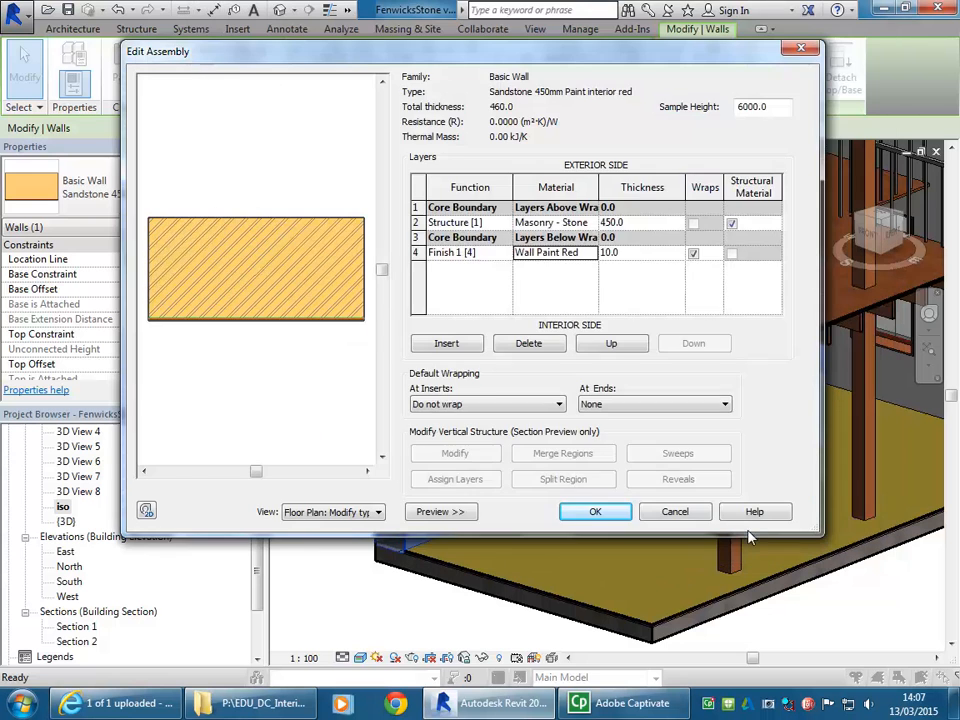
left_click(605, 513)
left_click(607, 512)
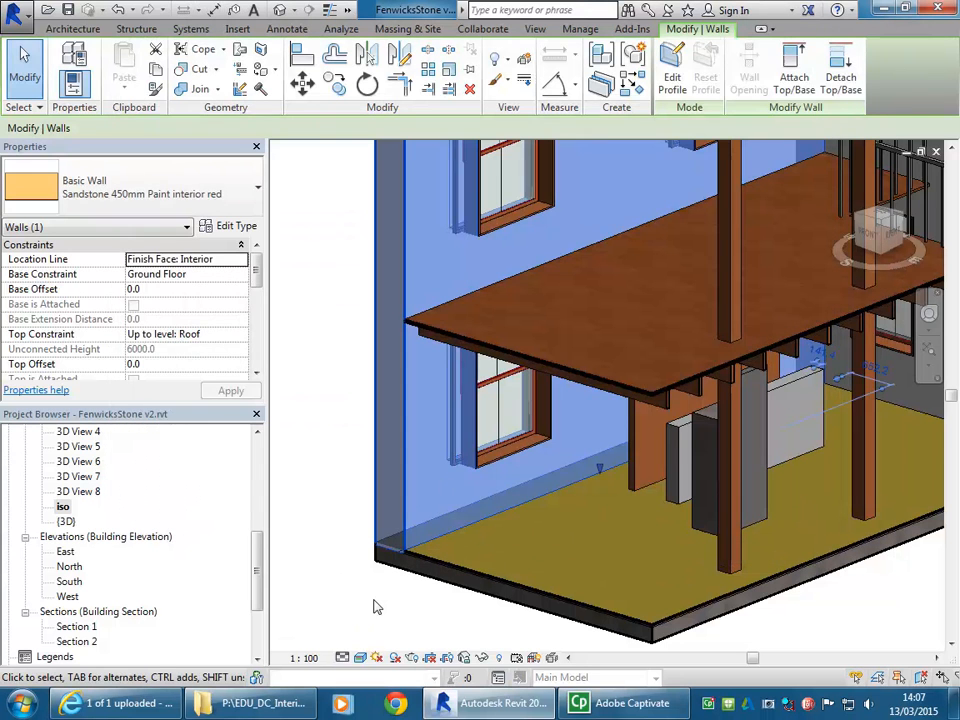
left_click(373, 599)
- Examine the red interior face and stone edge of the wall in the iso 3D view and check the available visual styles
scroll(377, 637, "up", 2)
scroll(379, 640, "up", 1)
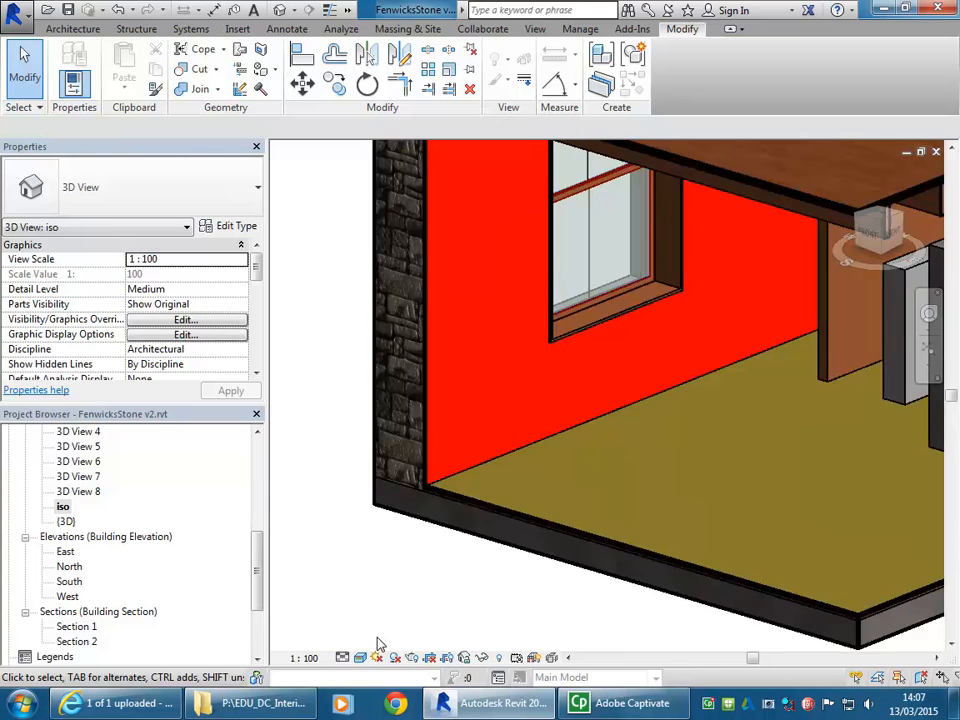
scroll(407, 437, "up", 1)
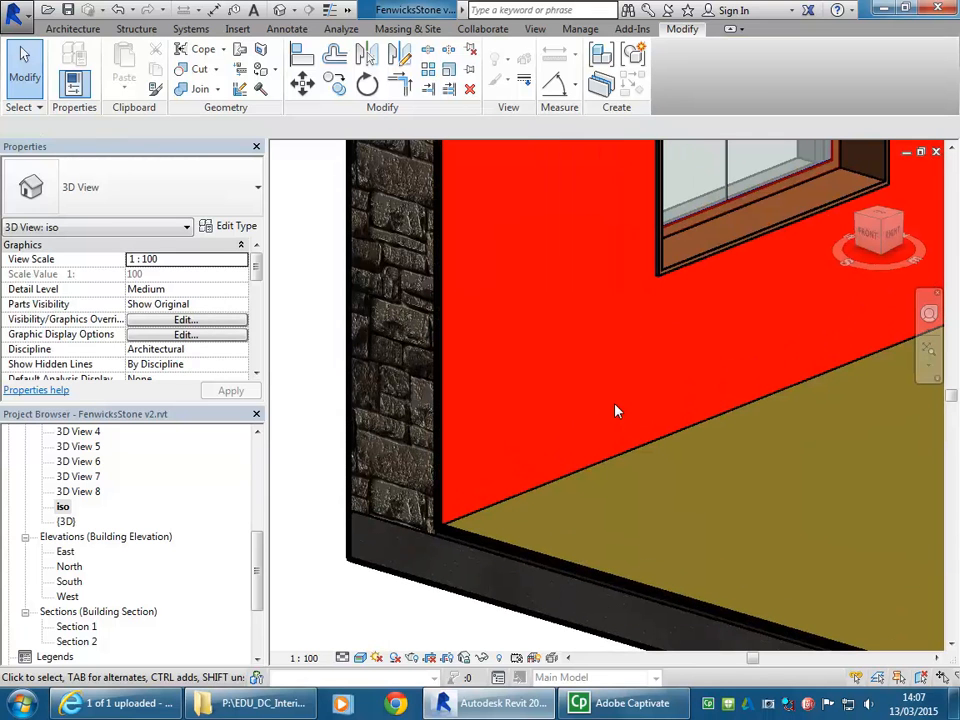
left_click(360, 657)
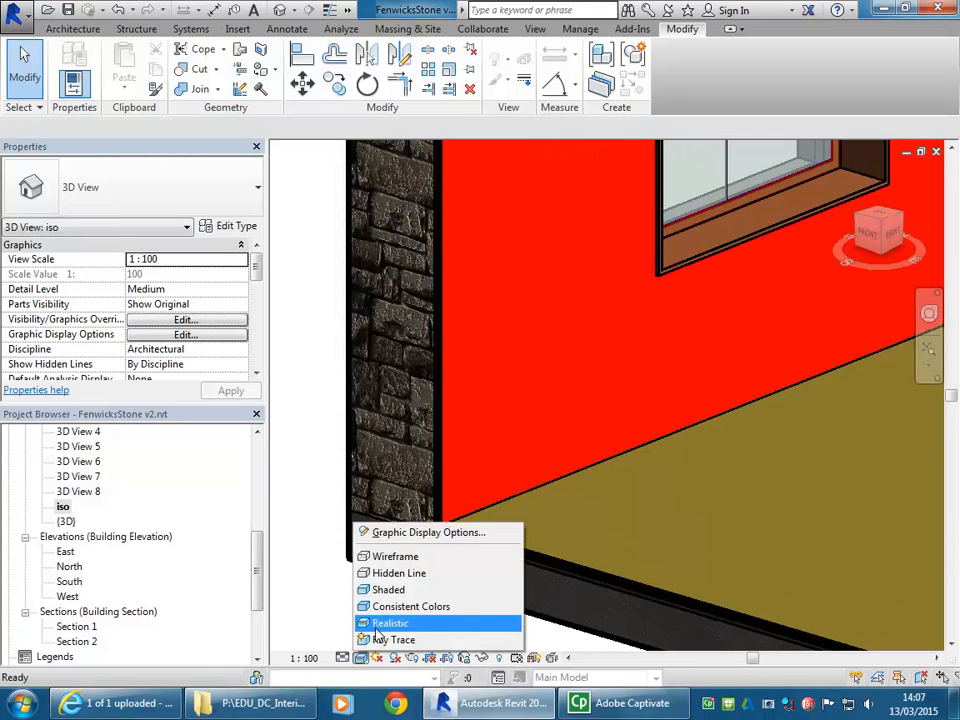
left_click(328, 402)
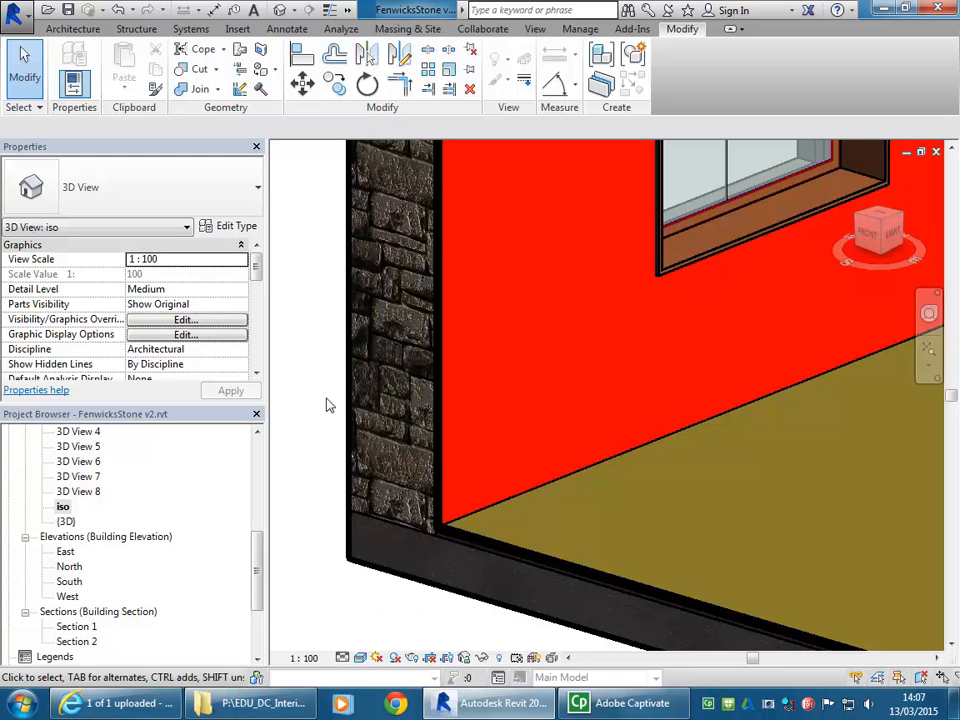
scroll(356, 396, "down", 4)
scroll(396, 525, "down", 2)
scroll(411, 463, "up", 3)
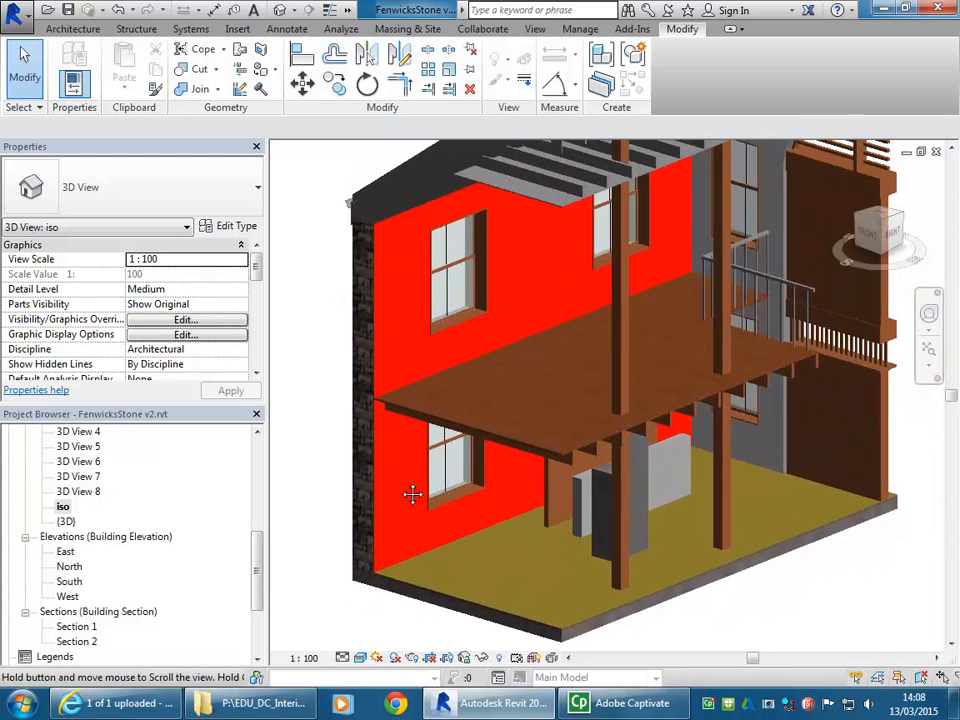